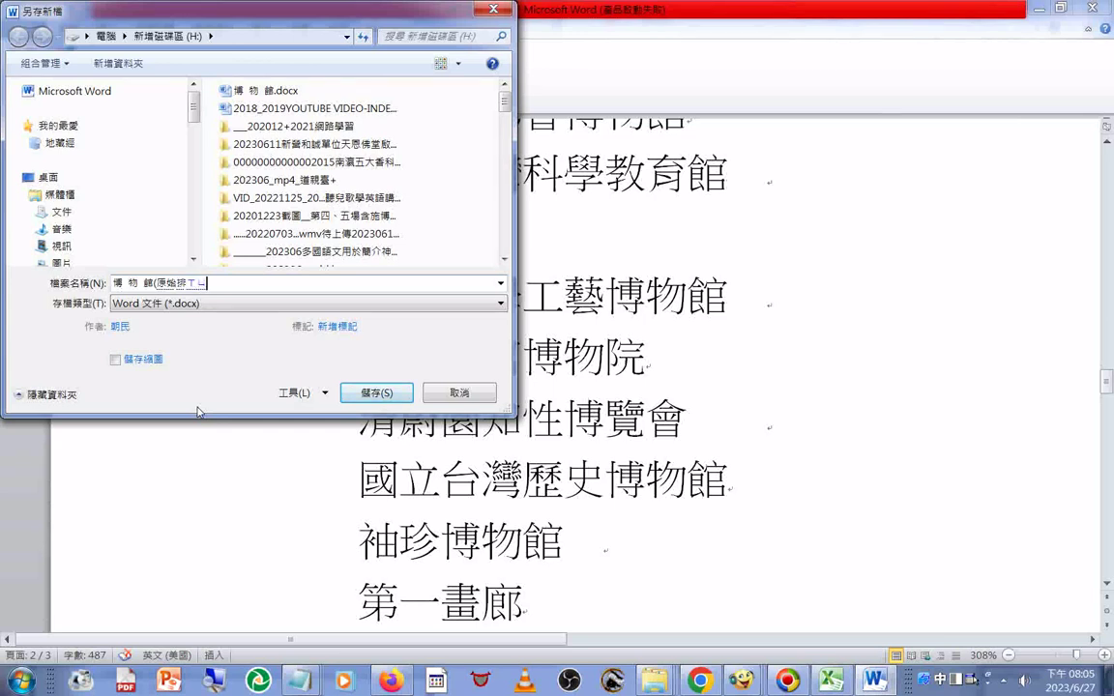
# Name the Word document 博物館名錄(原始排序).docx and save it on drive H
pyautogui.write('4')
pyautogui.press('Return')
pyautogui.press('BackSpace')
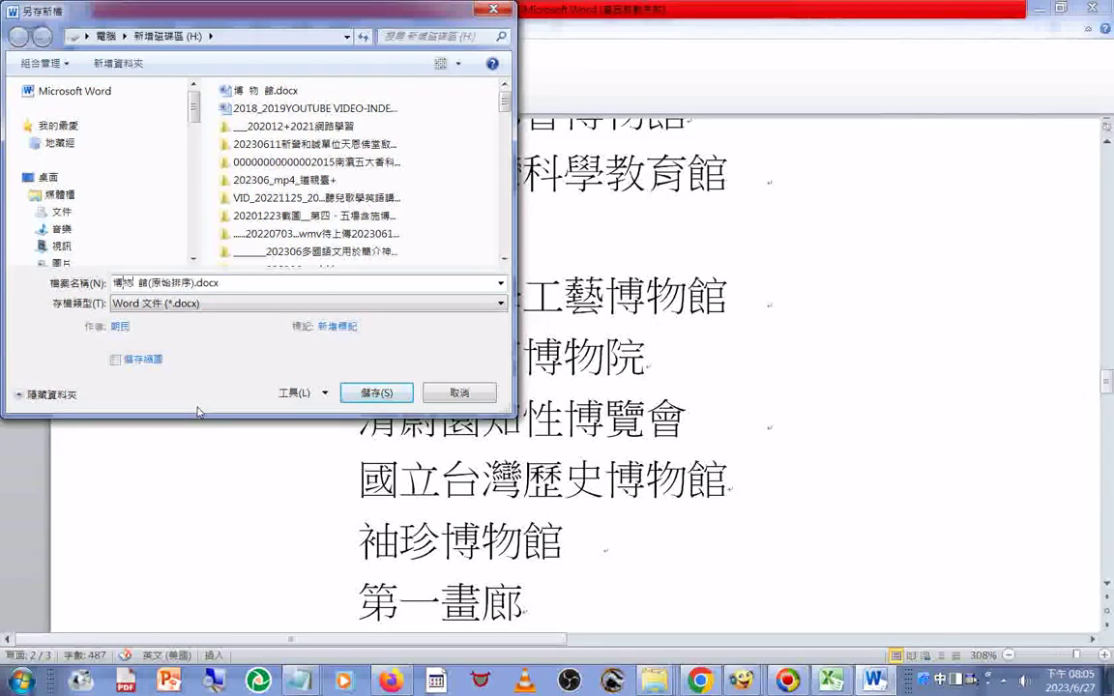
pyautogui.press('BackSpace')
pyautogui.press('Delete')
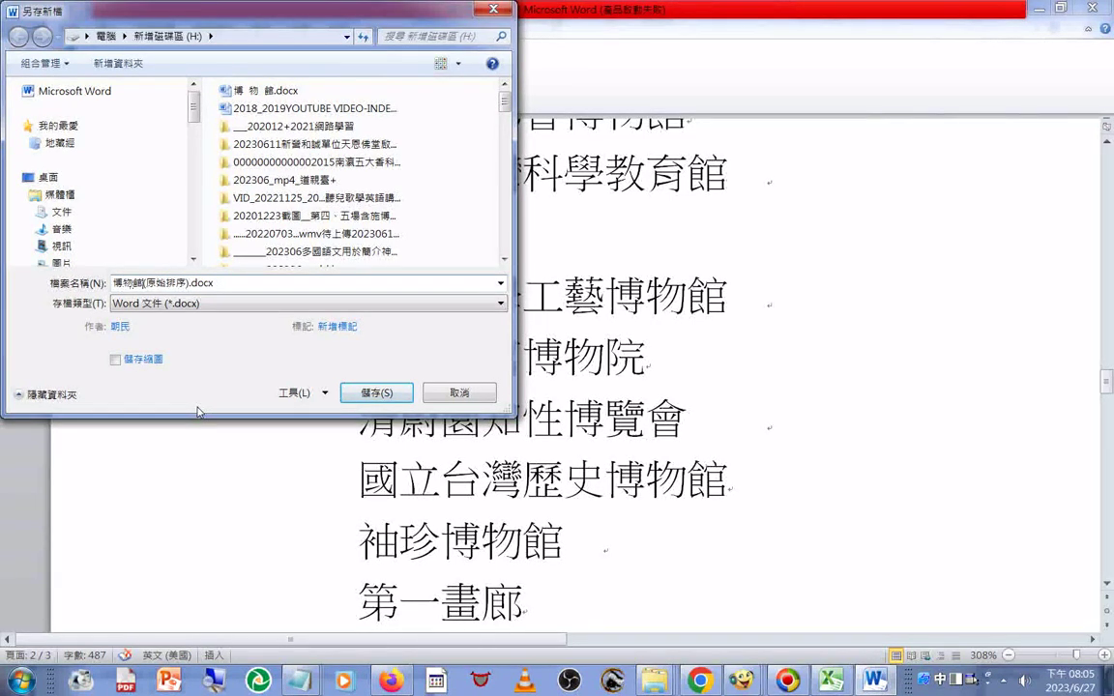
pyautogui.press('6')
pyautogui.write('4')
pyautogui.write('(原始')
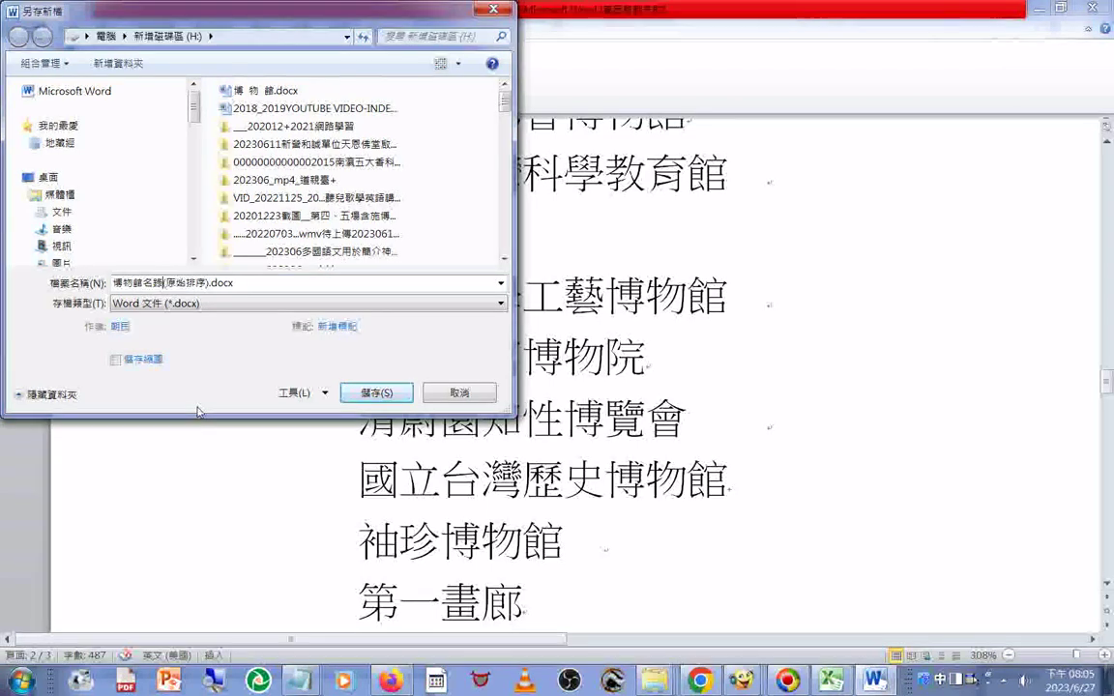
pyautogui.click(374, 392)
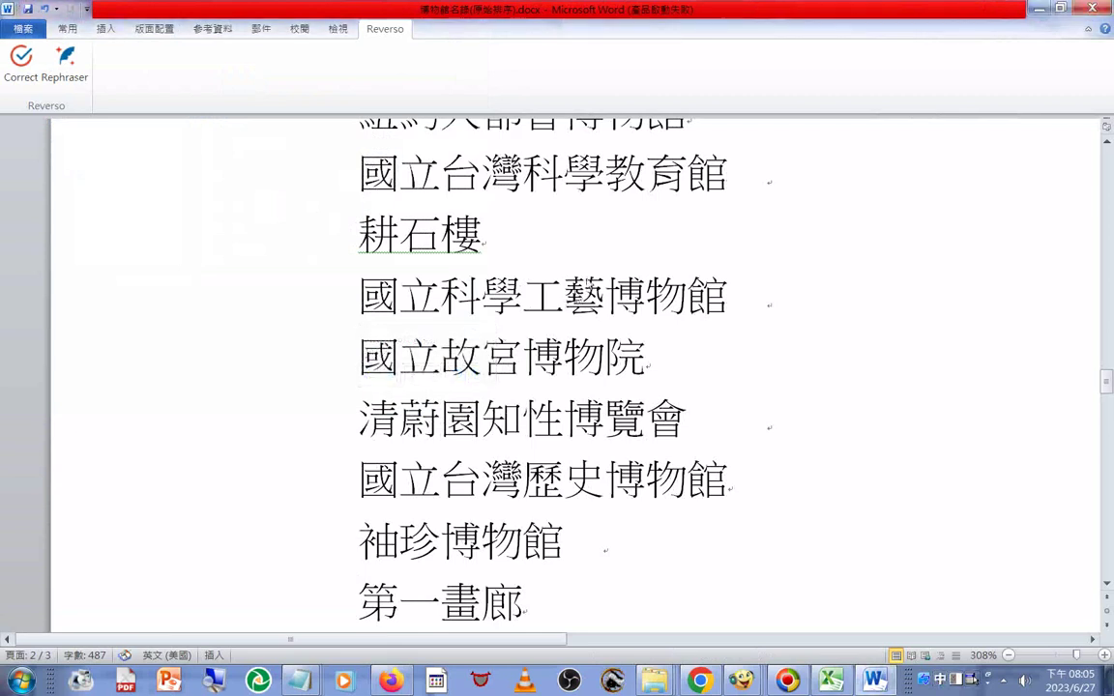
# Copy the entire museum list from the document
pyautogui.hotkey('ctrl', 'a')
pyautogui.rightClick(373, 288)
pyautogui.click(411, 313)
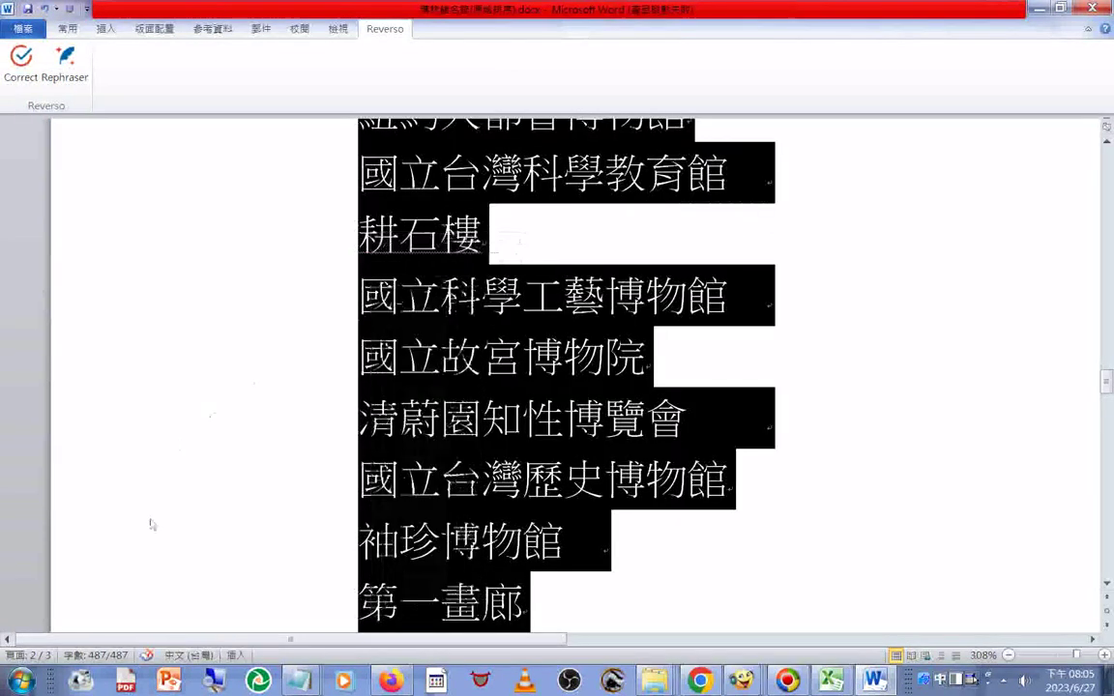
# Switch to the Excel workbook and paste the copied list as plain text (文字) into cell A1 of 工作表2
pyautogui.click(834, 684)
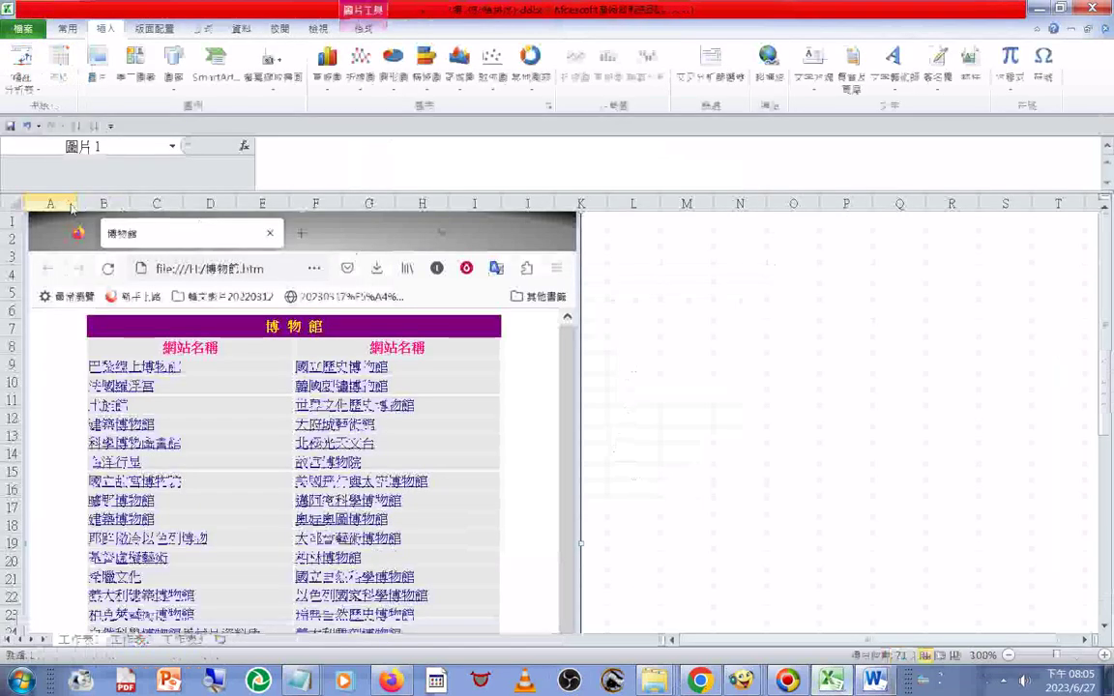
pyautogui.click(130, 639)
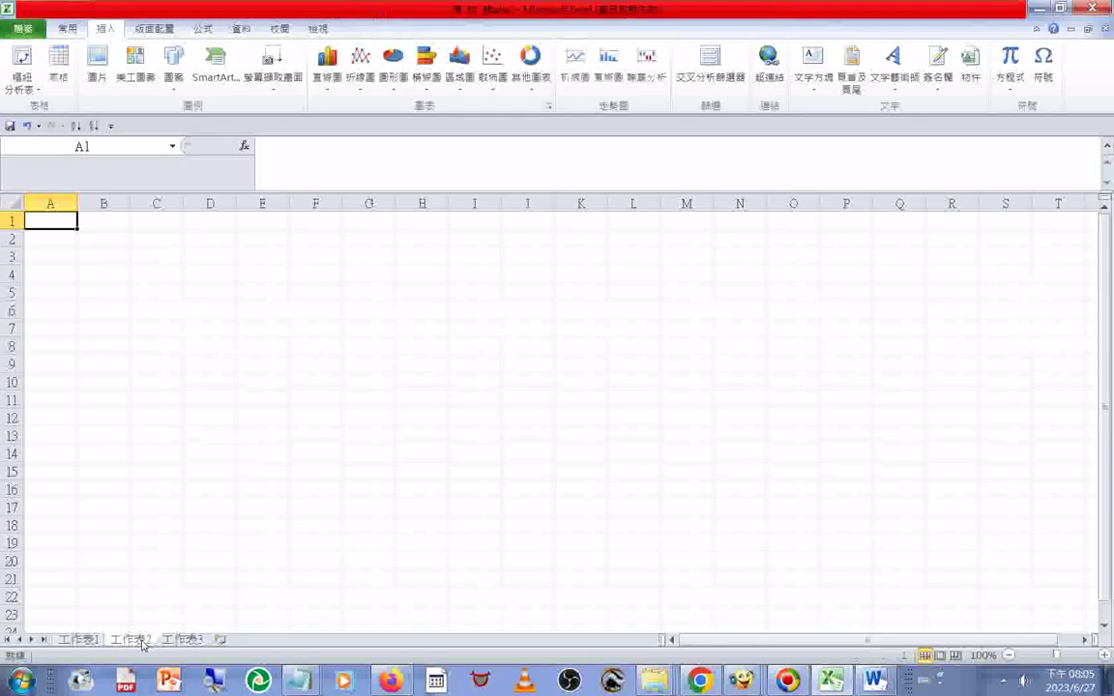
pyautogui.rightClick(58, 228)
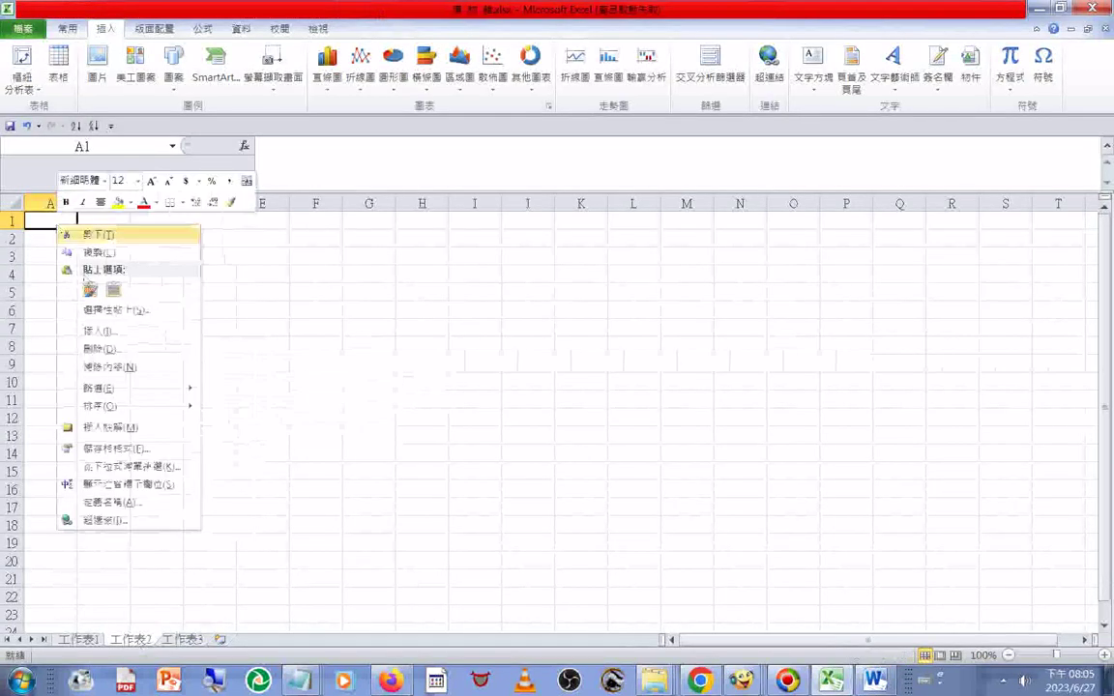
pyautogui.click(109, 313)
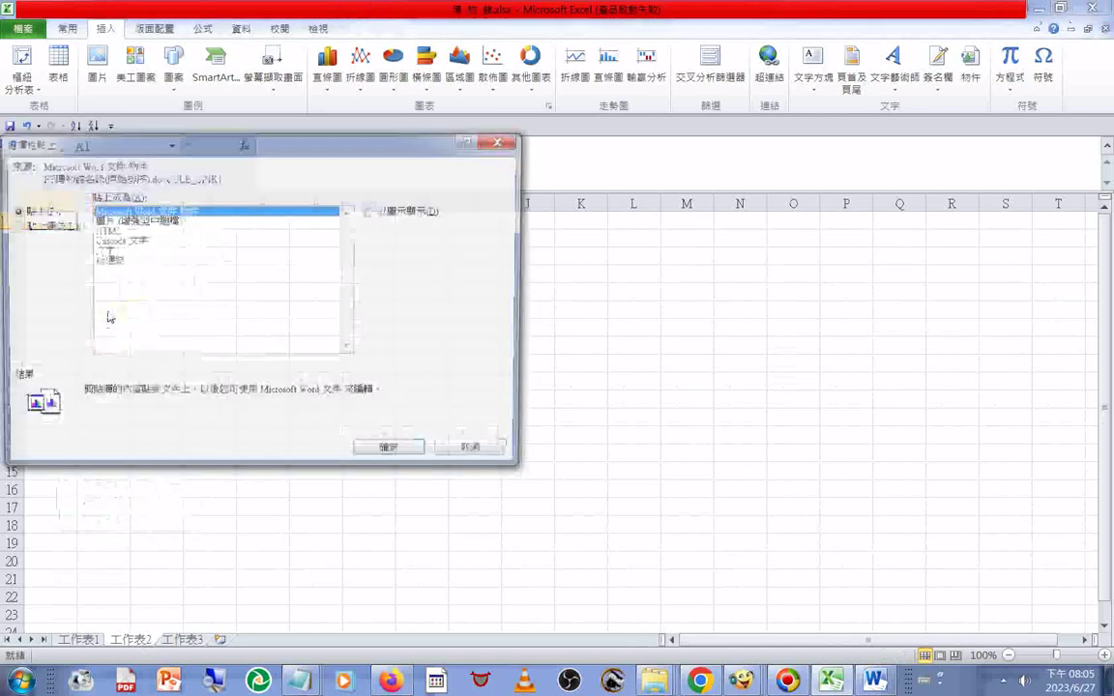
pyautogui.click(111, 250)
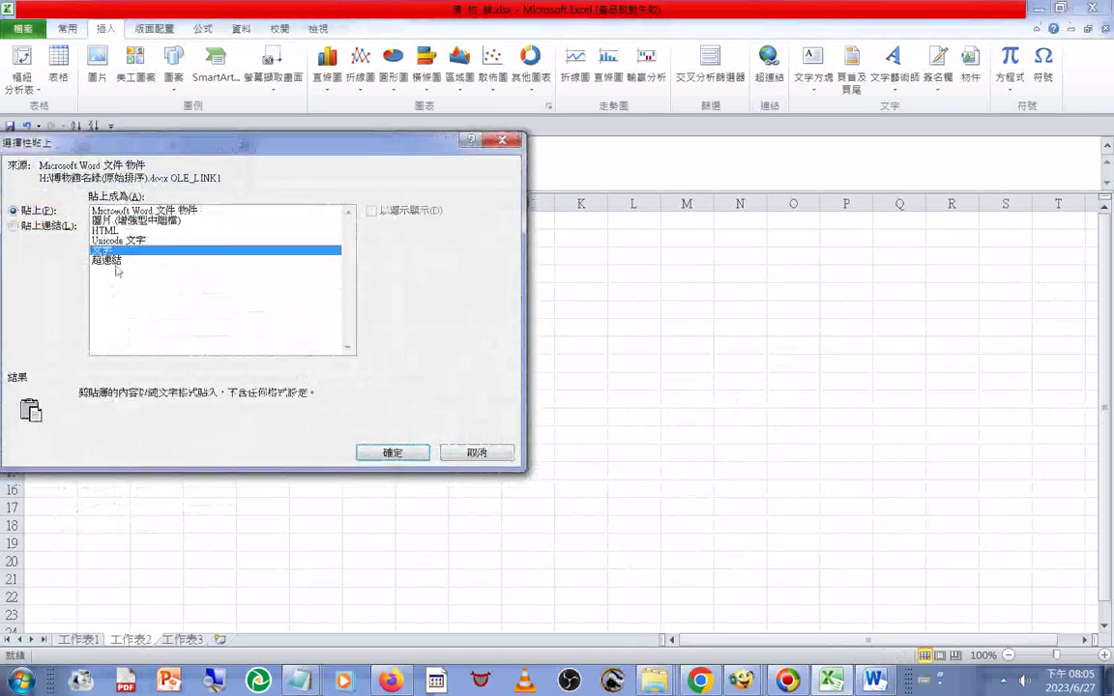
pyautogui.click(407, 456)
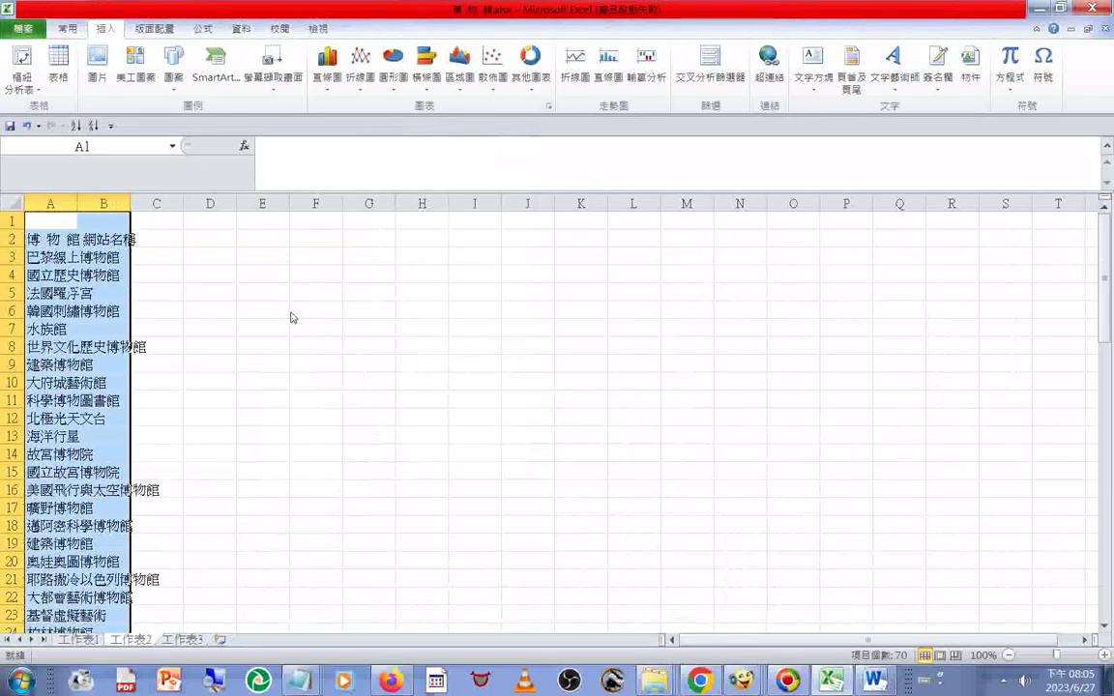
# Delete the blank row 1 and the heading row 2 (博 物 館 網站名稱) above the museum names
pyautogui.scroll(-1, 293, 318)
pyautogui.scroll(1, 295, 321)
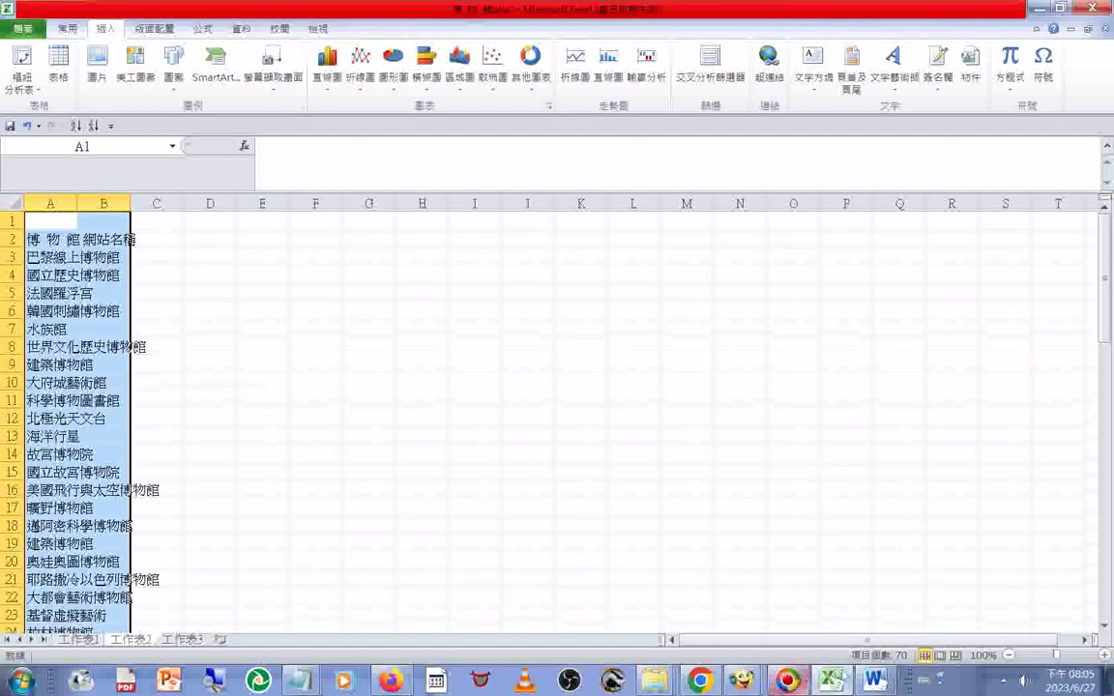
pyautogui.moveTo(874, 683)
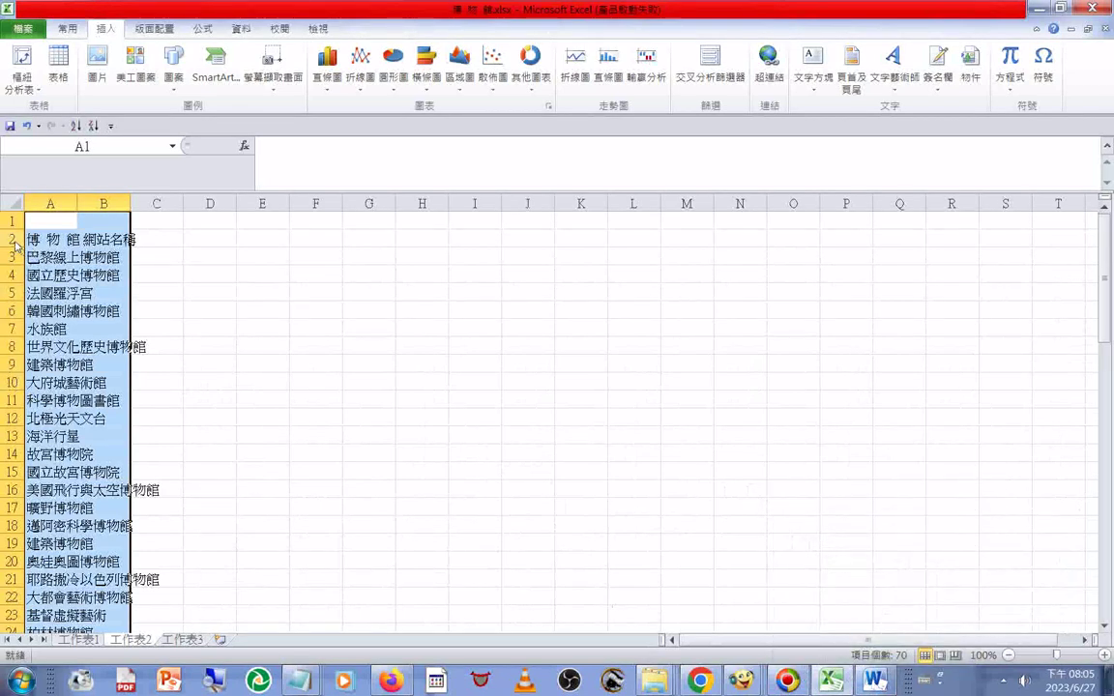
pyautogui.click(14, 241)
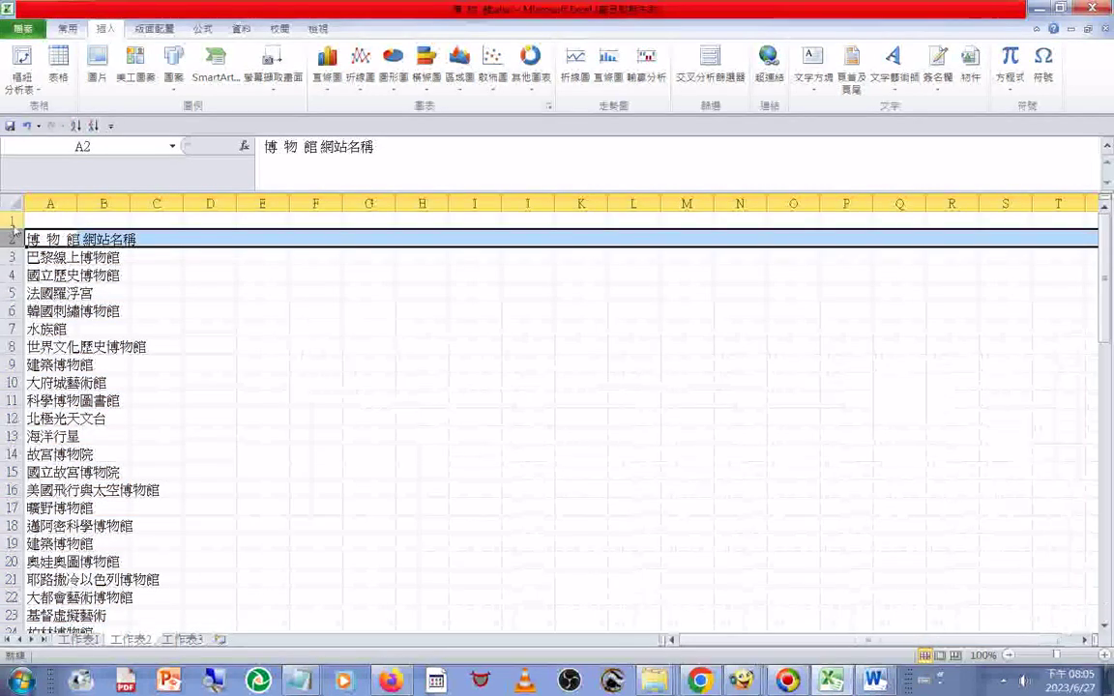
pyautogui.keyDown('ctrl'); pyautogui.click(13, 222); pyautogui.keyUp('ctrl')
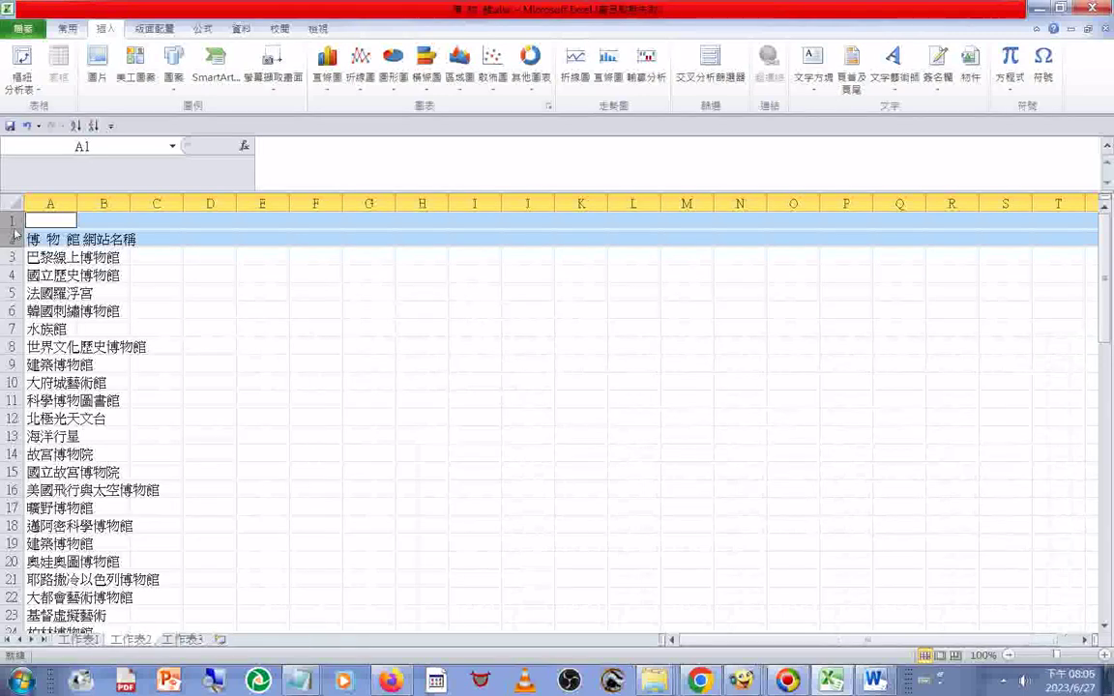
pyautogui.press('Delete')
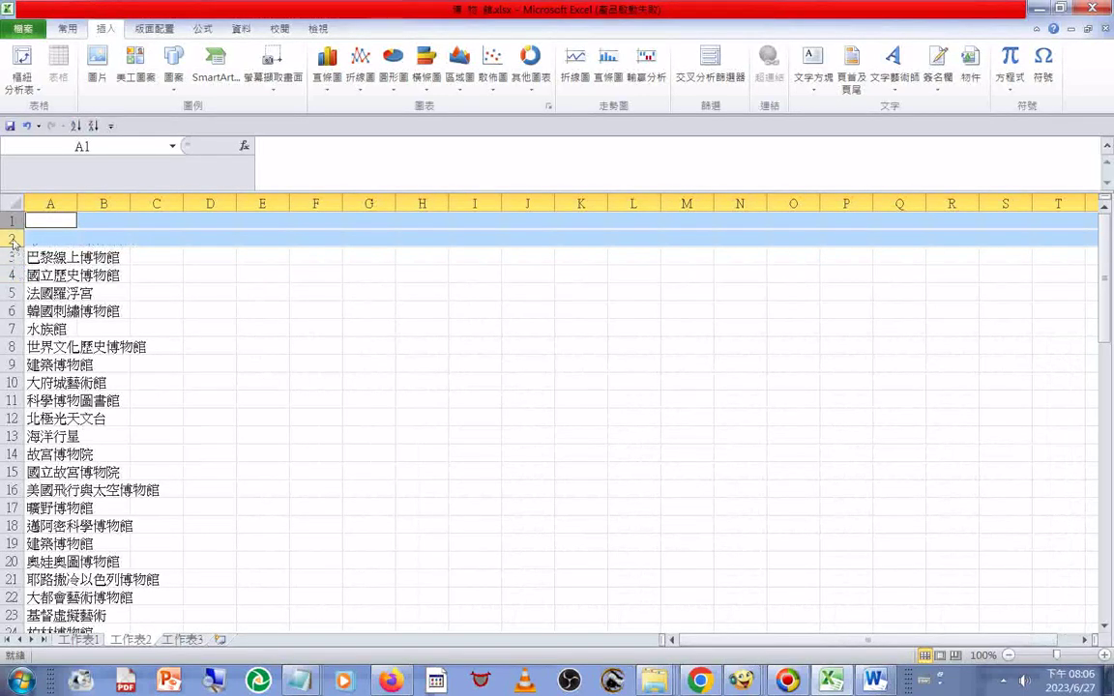
pyautogui.click(13, 240)
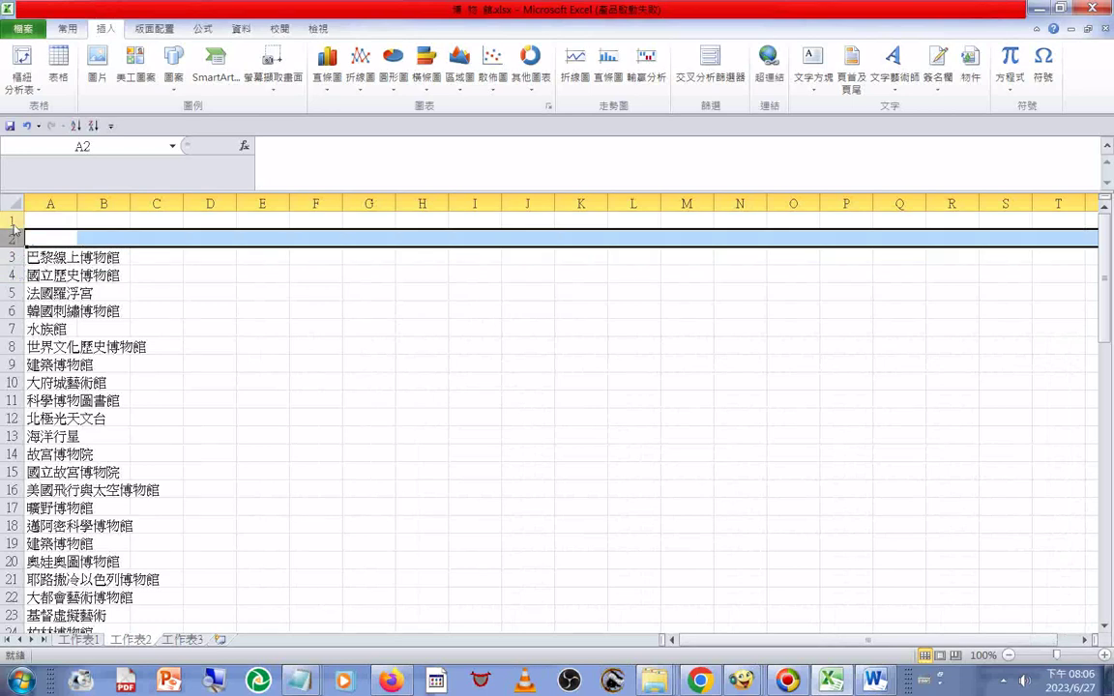
pyautogui.keyDown('ctrl'); pyautogui.click(13, 223); pyautogui.keyUp('ctrl')
pyautogui.rightClick(14, 225)
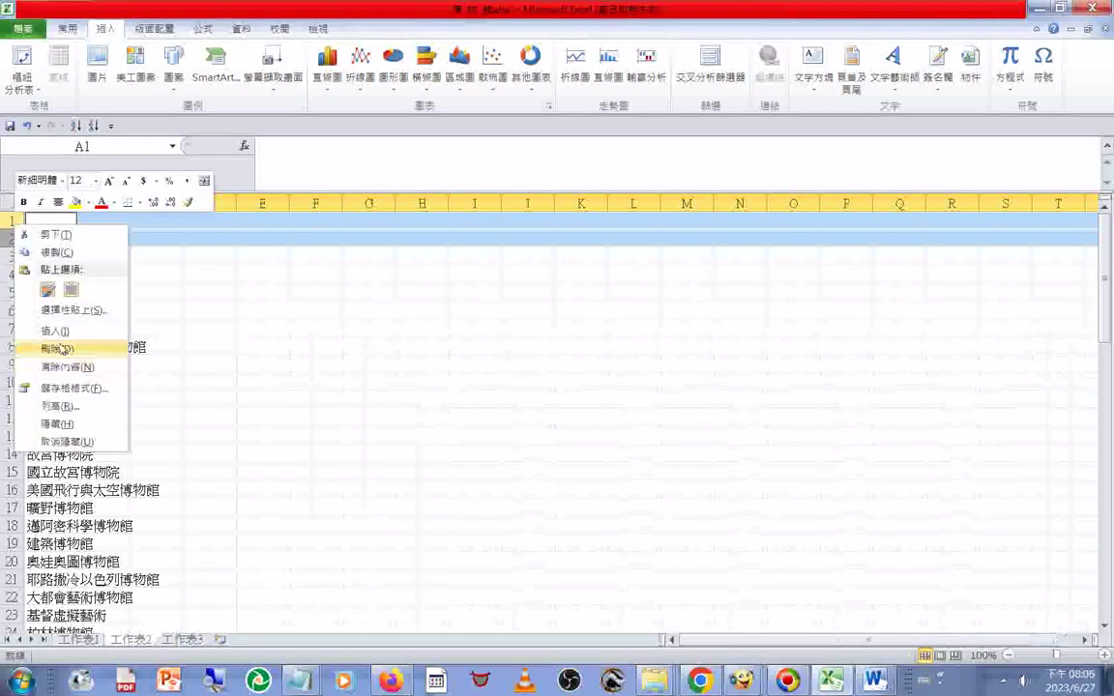
pyautogui.click(53, 348)
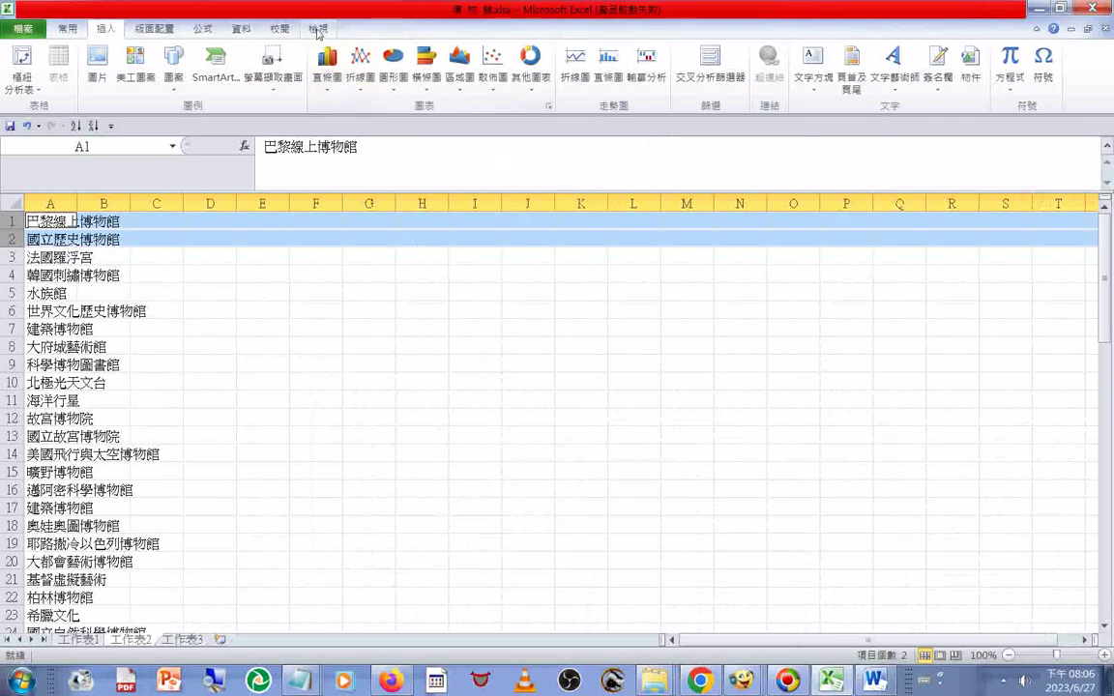
pyautogui.click(241, 29)
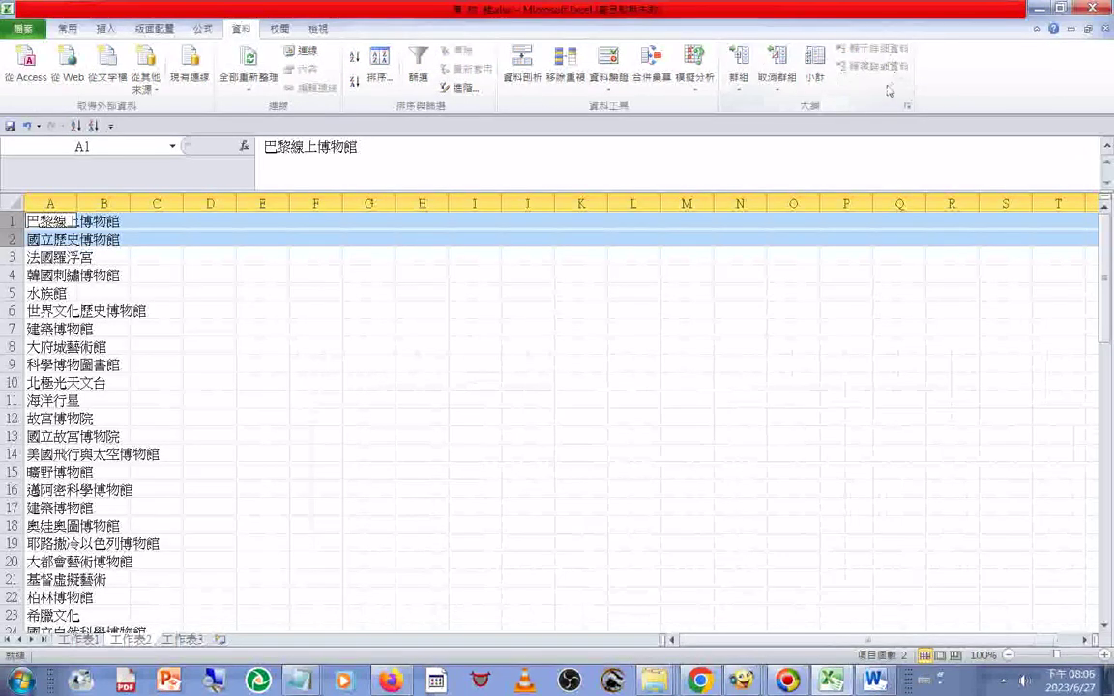
pyautogui.click(206, 30)
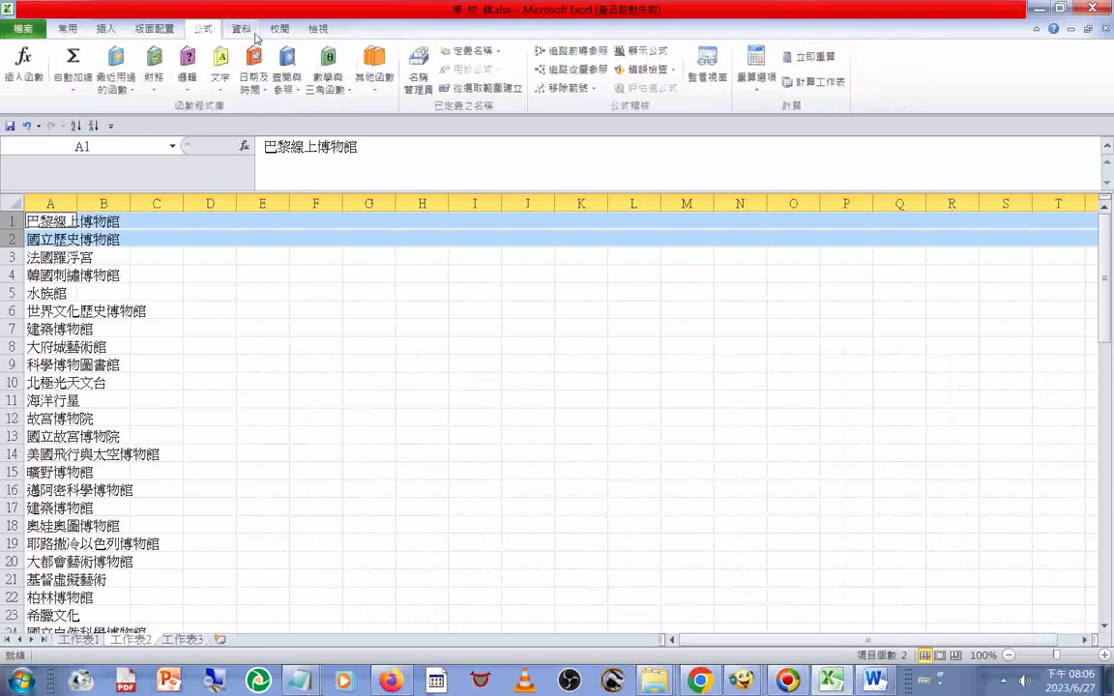
pyautogui.click(279, 30)
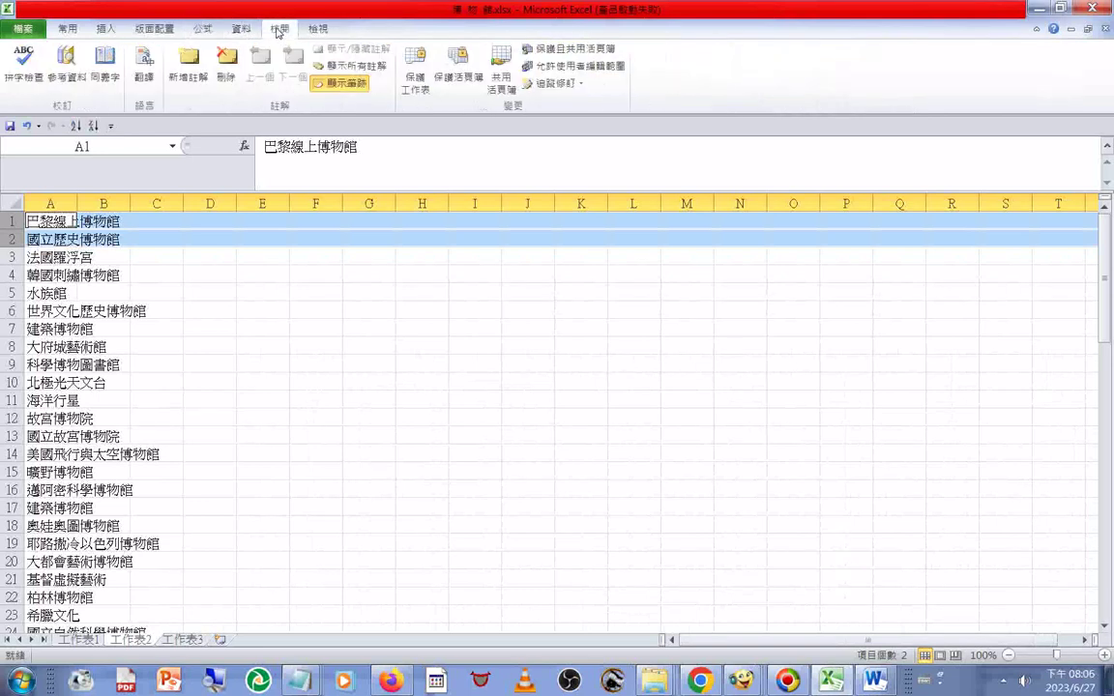
pyautogui.click(316, 30)
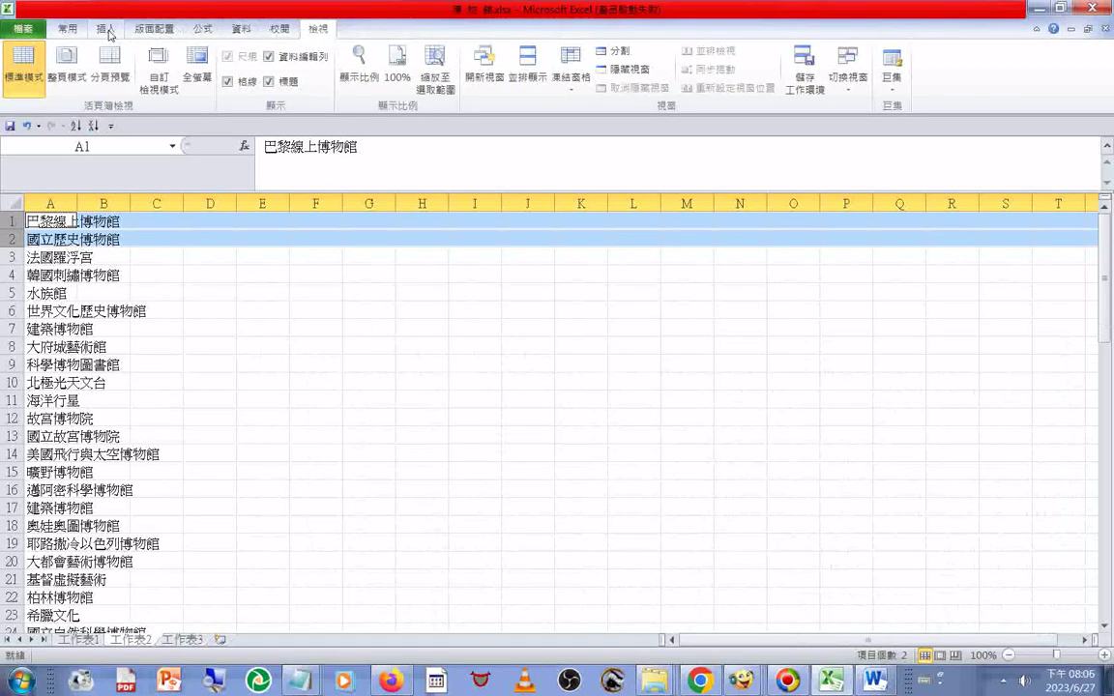
# Try to sort the selected rows 1 and 2 from A to Z and dismiss the message
pyautogui.click(64, 31)
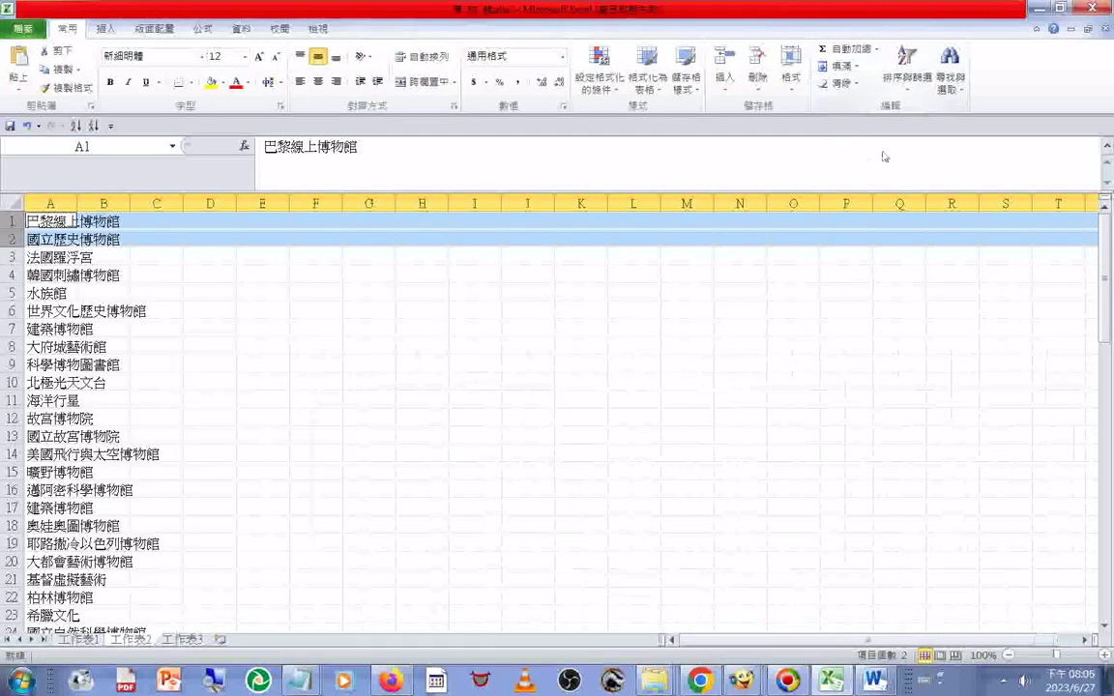
pyautogui.click(913, 92)
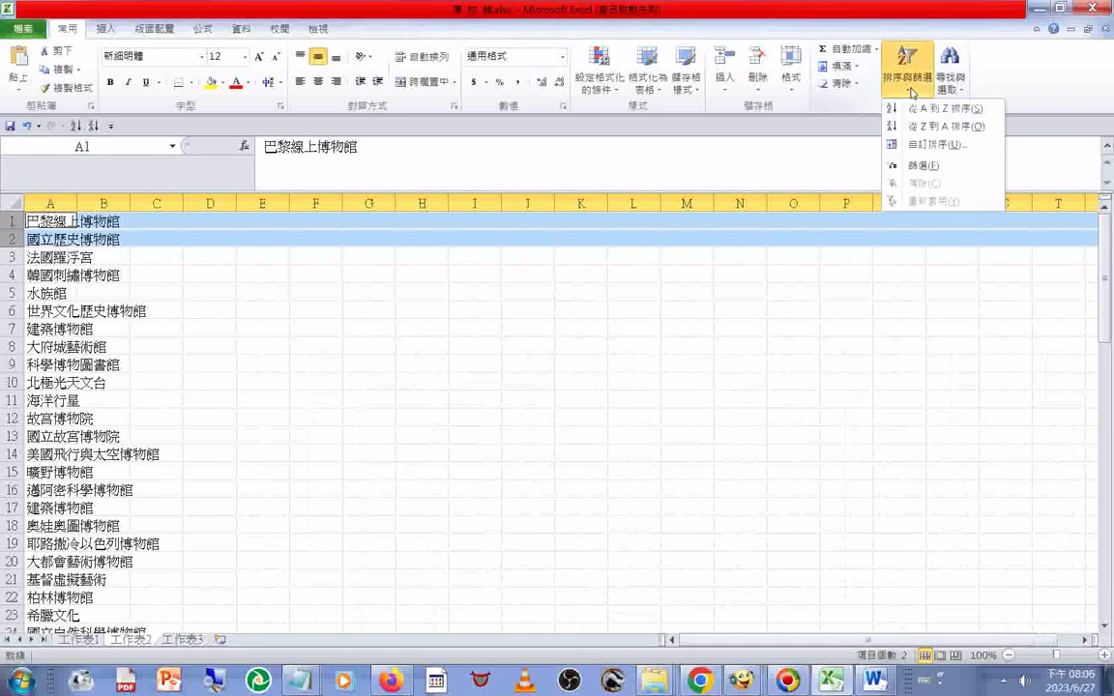
pyautogui.click(925, 109)
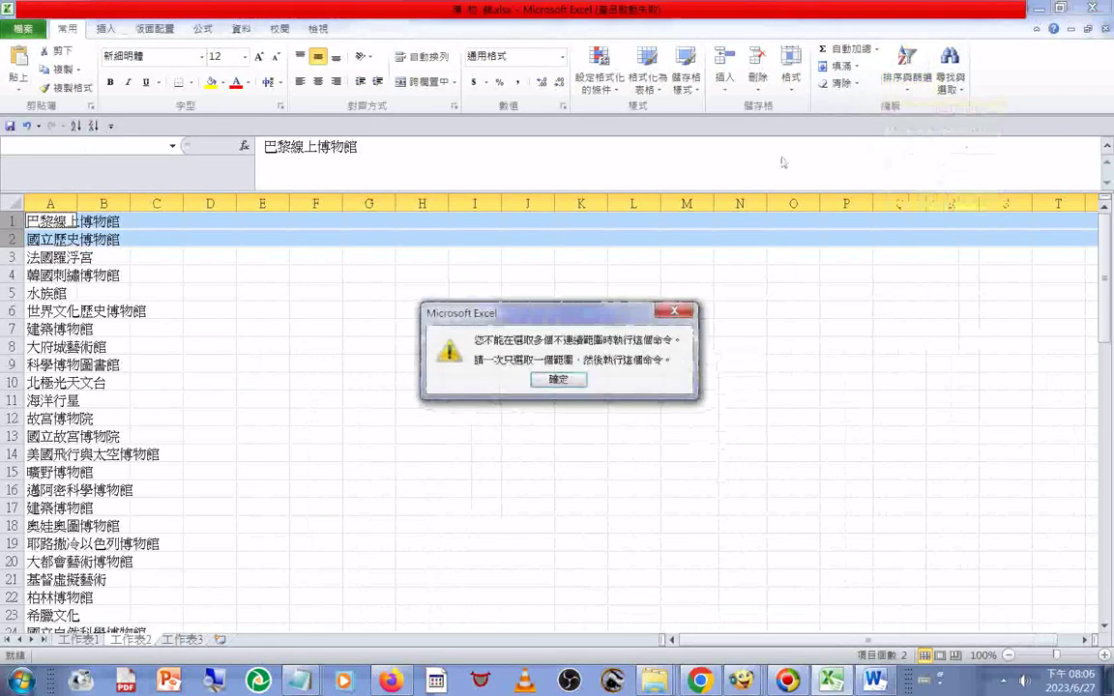
pyautogui.click(560, 380)
pyautogui.click(562, 382)
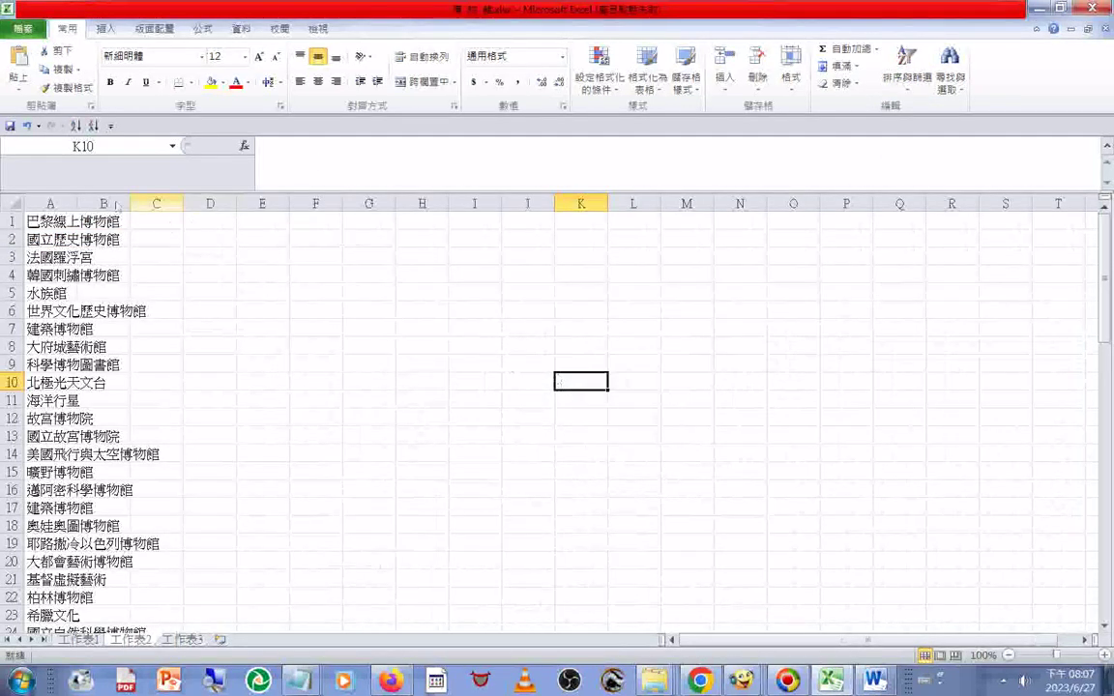
# Try to total the whole of column A with an AutoSum formula, =SUM(A:A), in cell A1
pyautogui.click(50, 203)
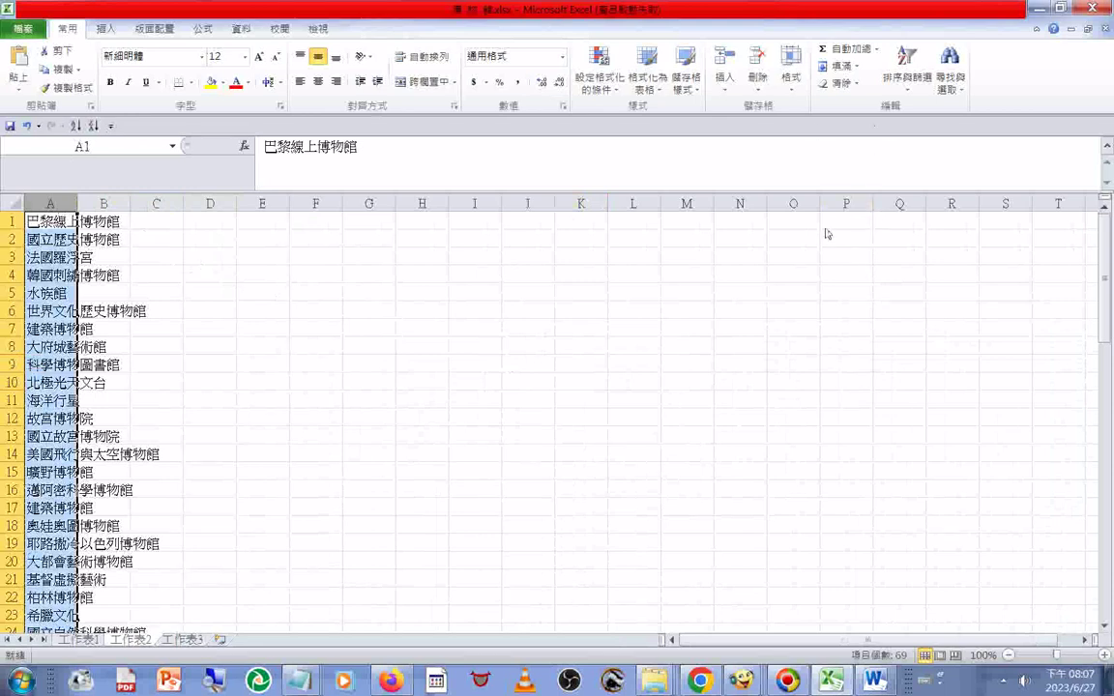
pyautogui.click(851, 50)
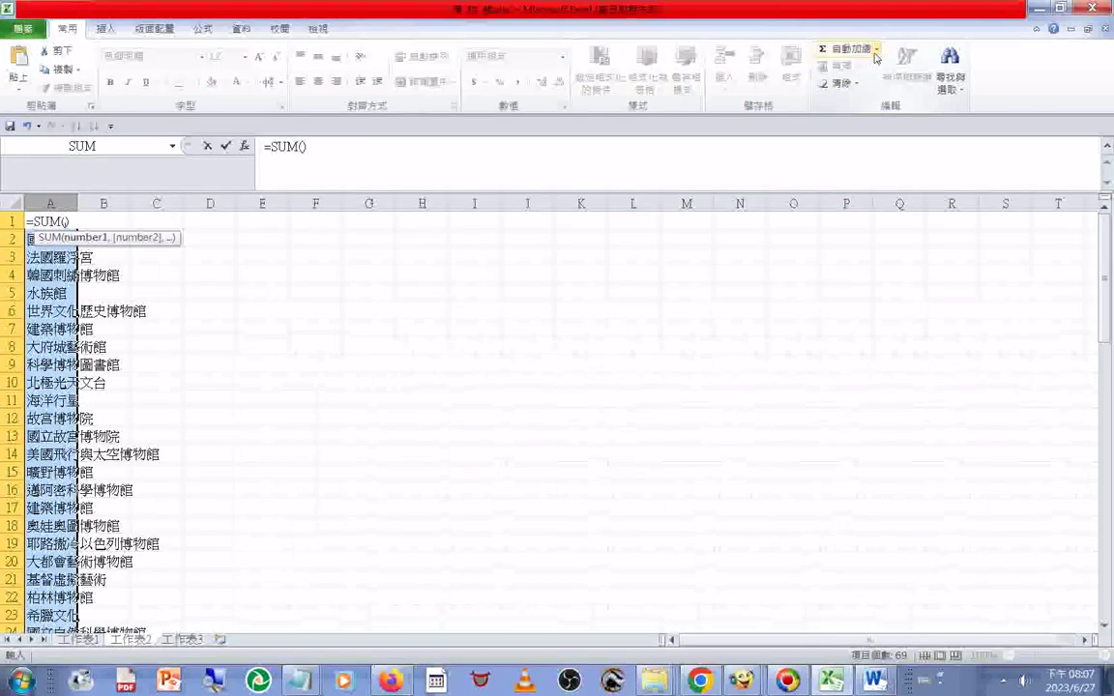
pyautogui.click(876, 48)
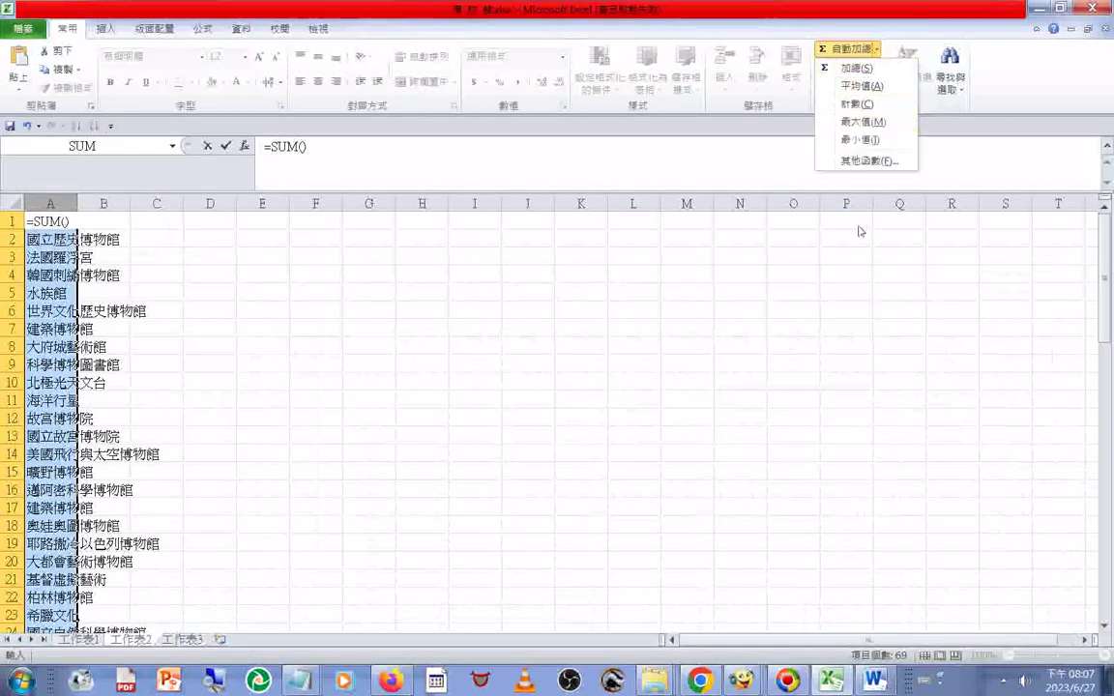
pyautogui.click(900, 302)
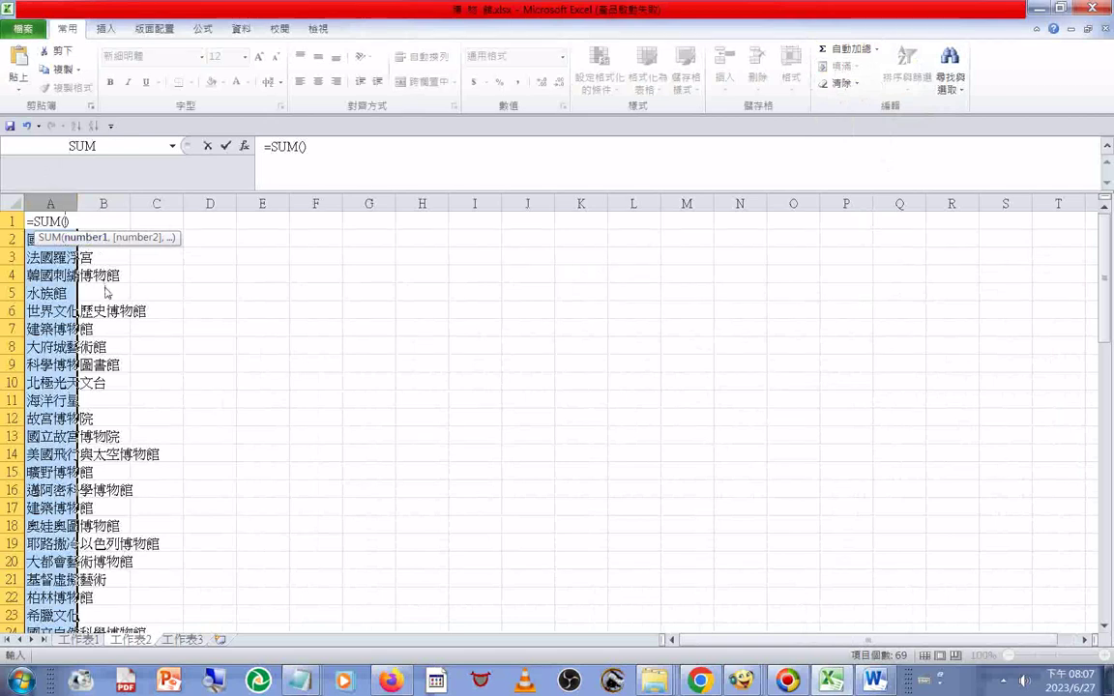
pyautogui.scroll(-1, 106, 292)
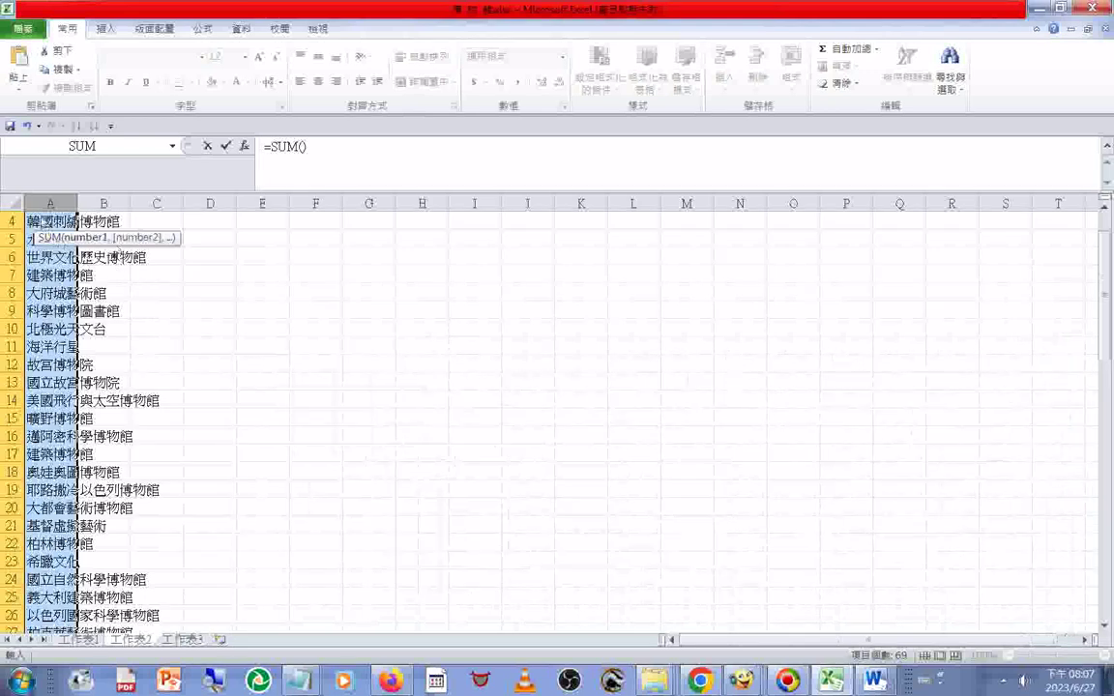
pyautogui.scroll(1, 58, 207)
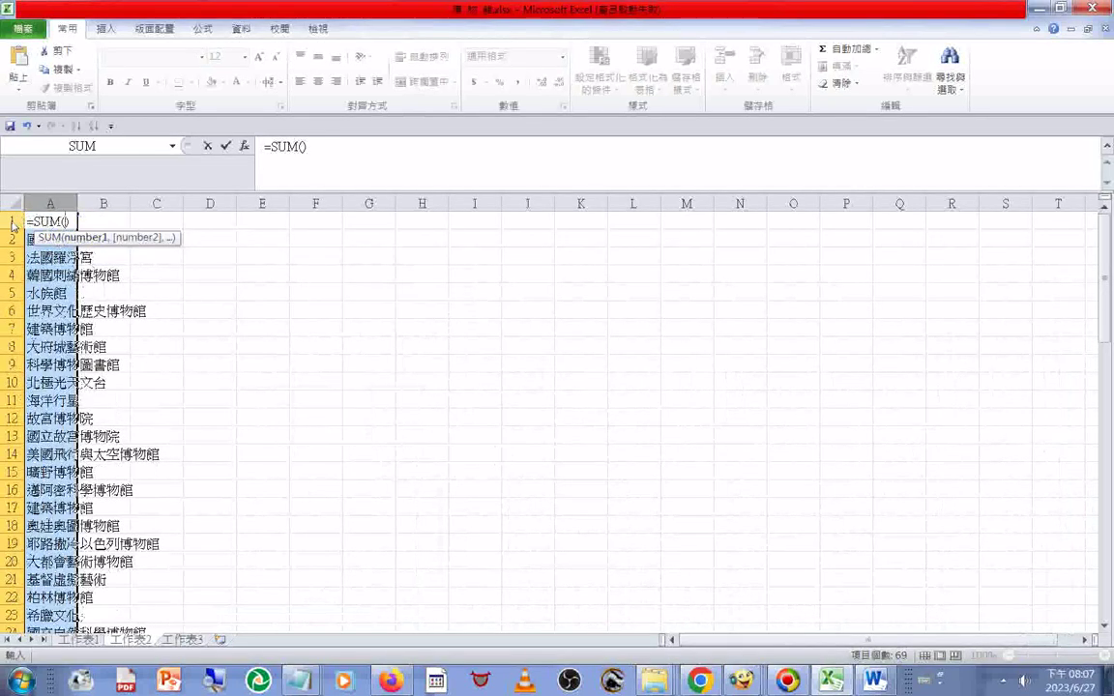
pyautogui.scroll(-15, 11, 224)
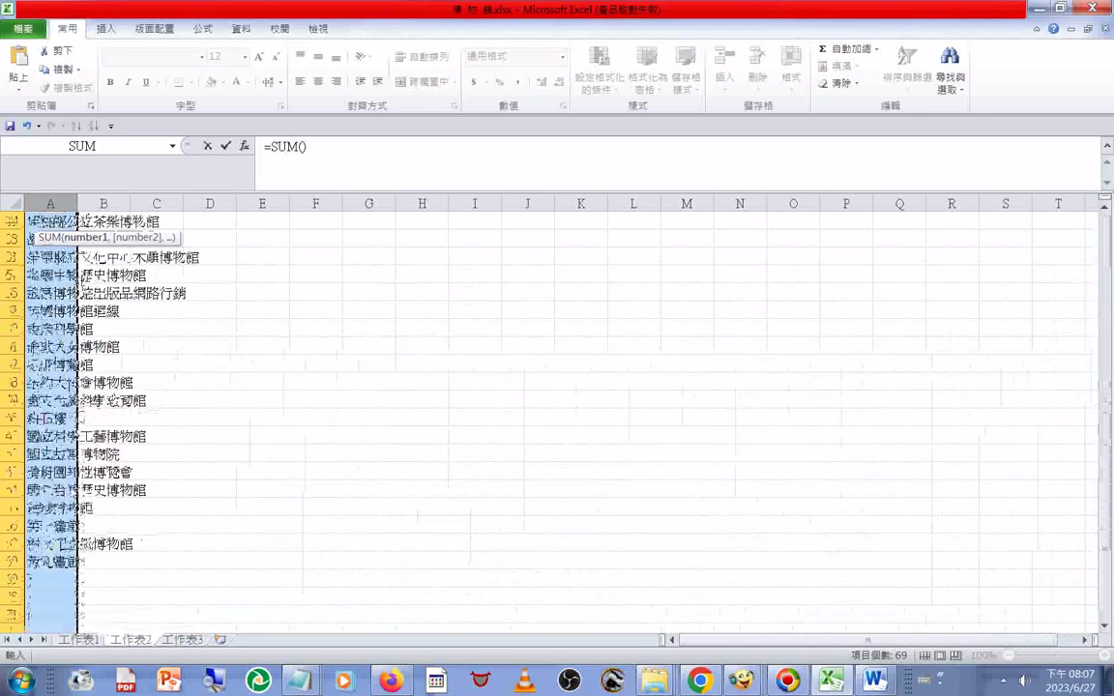
pyautogui.scroll(5, 11, 224)
pyautogui.scroll(10, 12, 225)
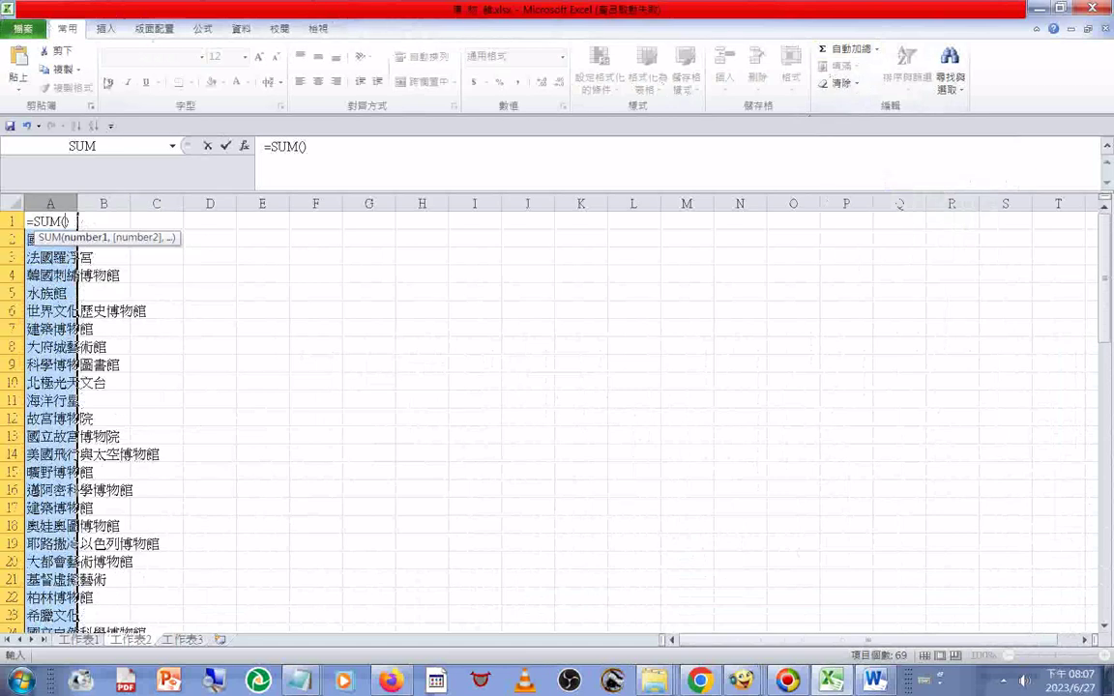
pyautogui.click(21, 221)
pyautogui.click(45, 203)
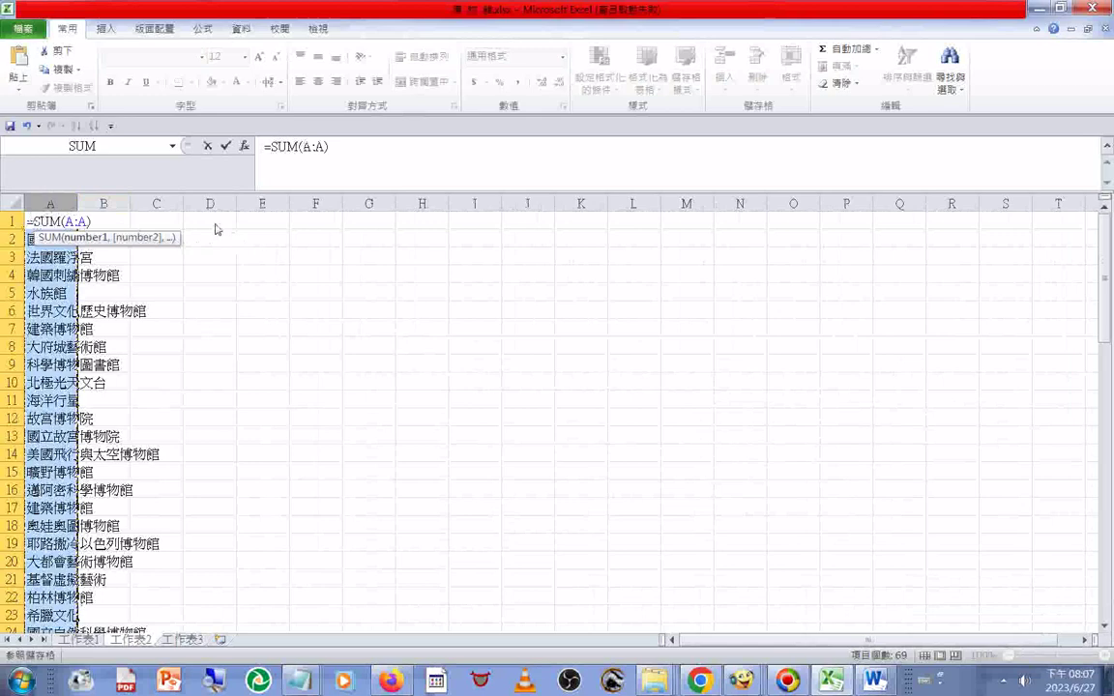
pyautogui.scroll(-20, 216, 229)
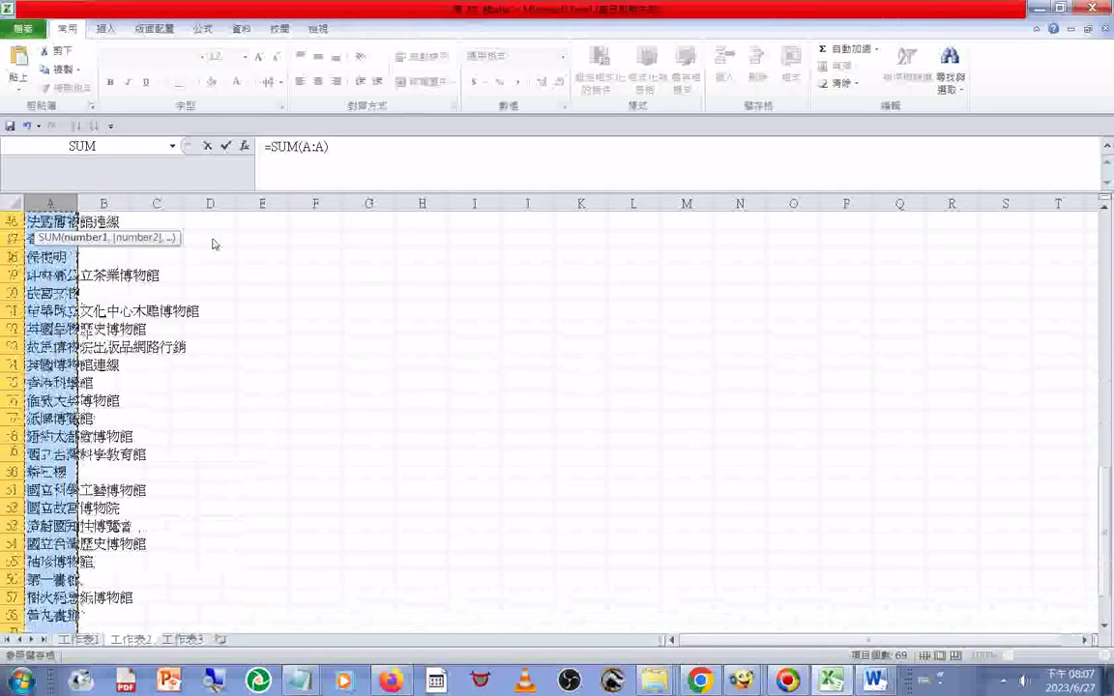
pyautogui.scroll(20, 212, 239)
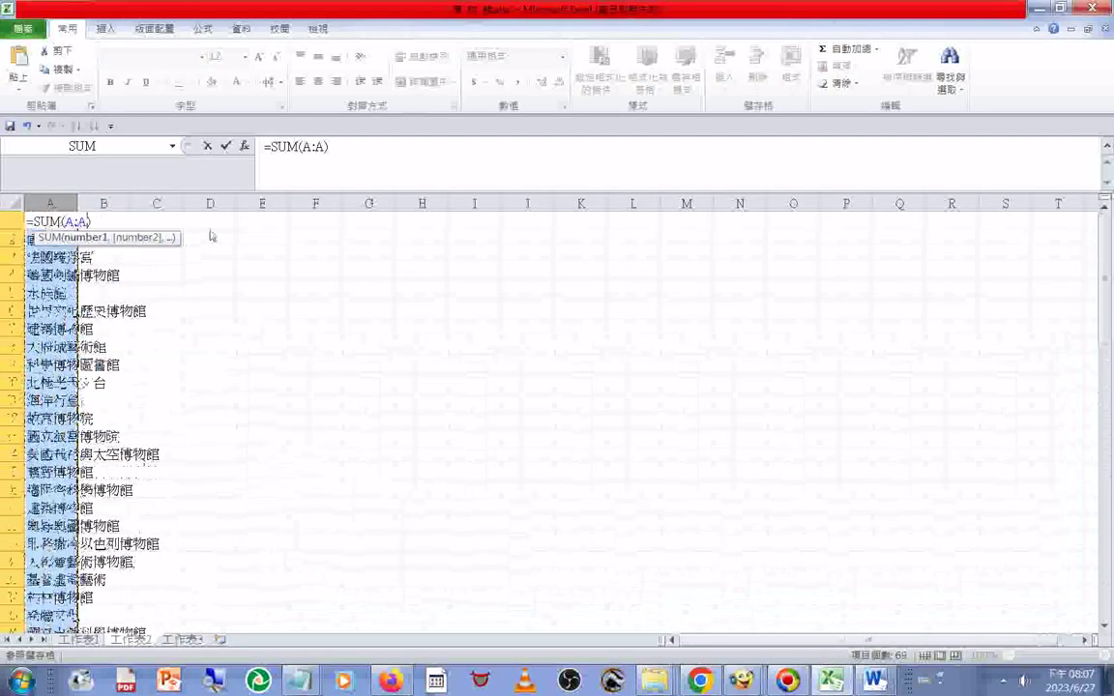
# Clear the SUM formula from cell A1 and delete the emptied row 1
pyautogui.press('BackSpace')
pyautogui.press('BackSpace')
pyautogui.press('BackSpace')
pyautogui.press('BackSpace')
pyautogui.press('BackSpace')
pyautogui.press('BackSpace')
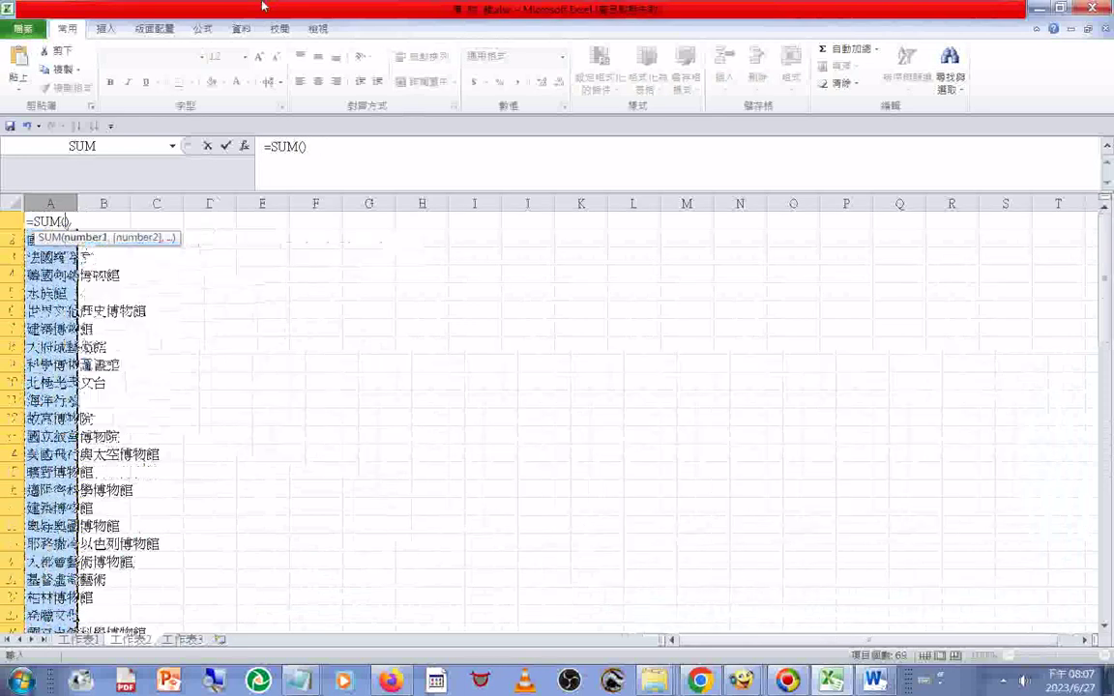
pyautogui.press('BackSpace')
pyautogui.press('BackSpace')
pyautogui.press('BackSpace')
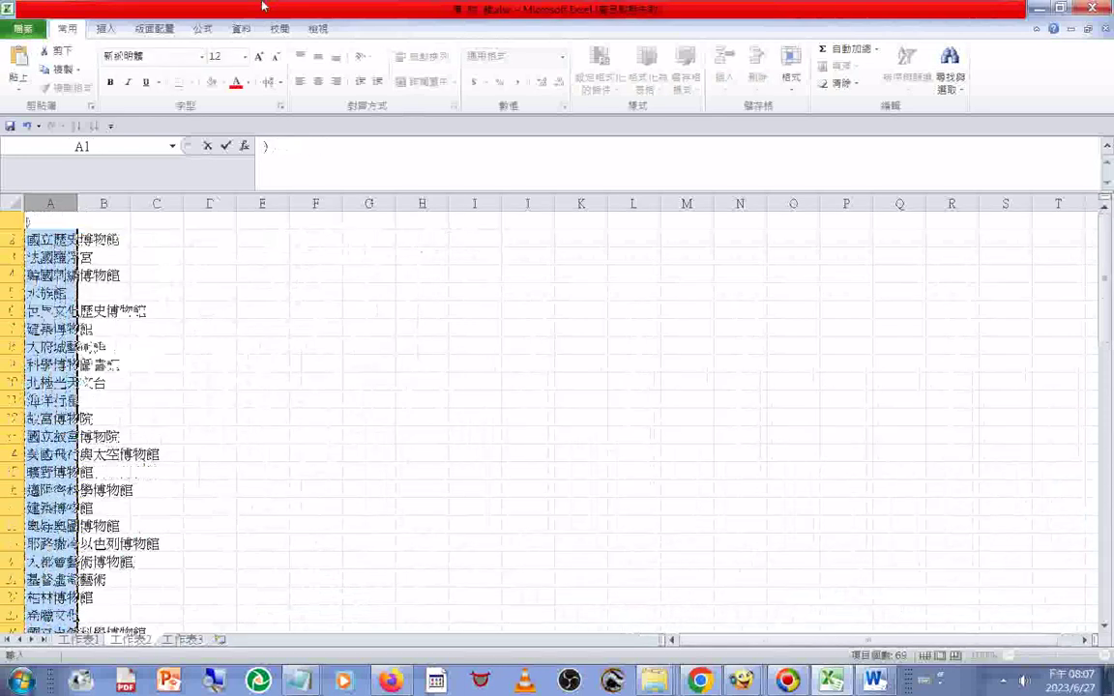
pyautogui.press('Delete')
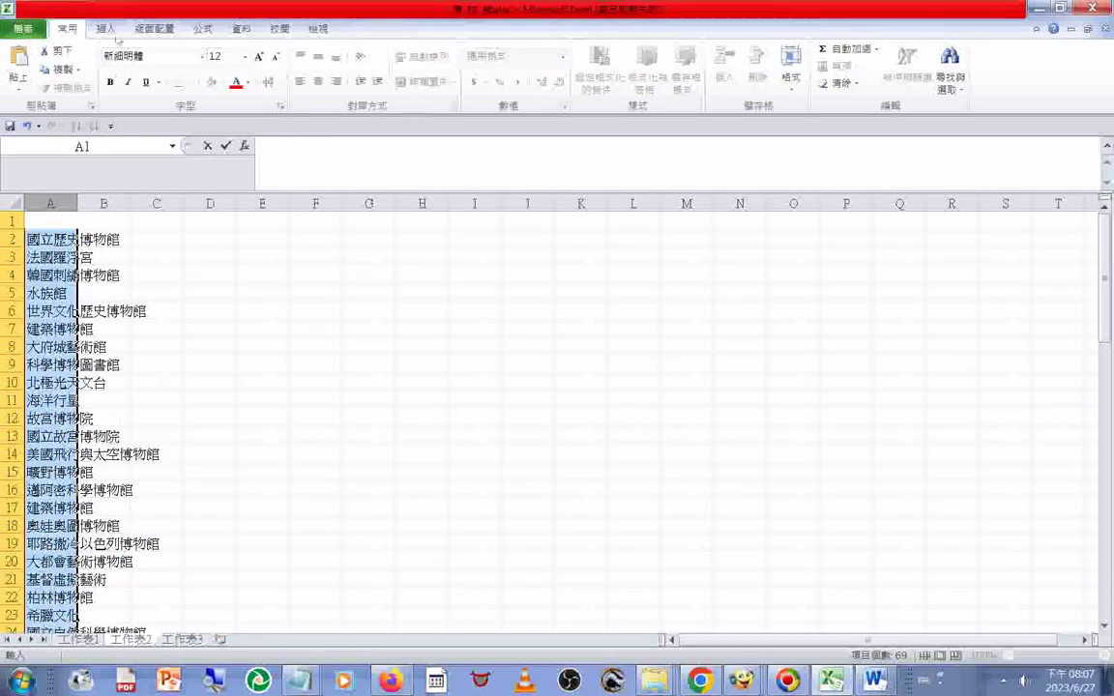
pyautogui.rightClick(14, 221)
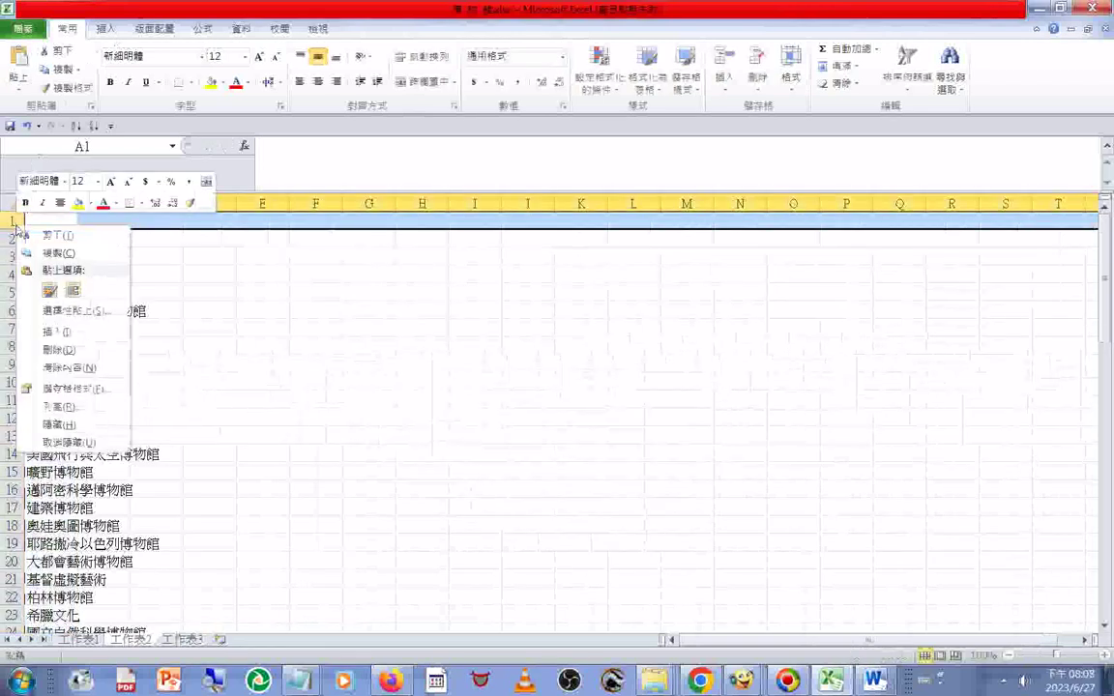
pyautogui.click(61, 353)
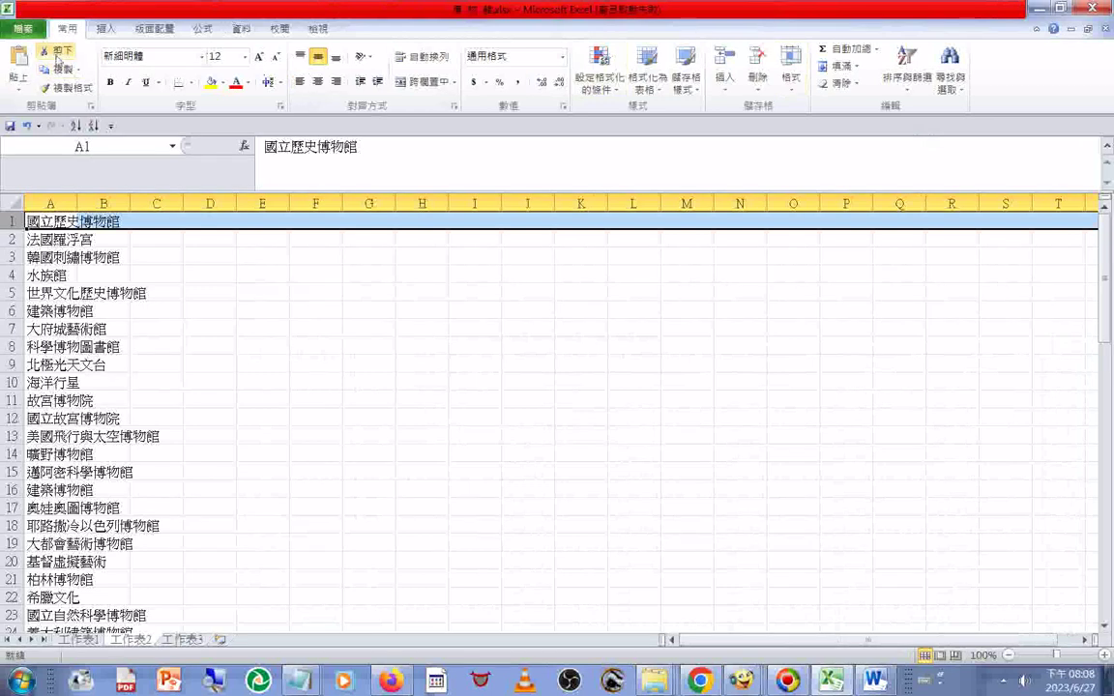
pyautogui.click(28, 31)
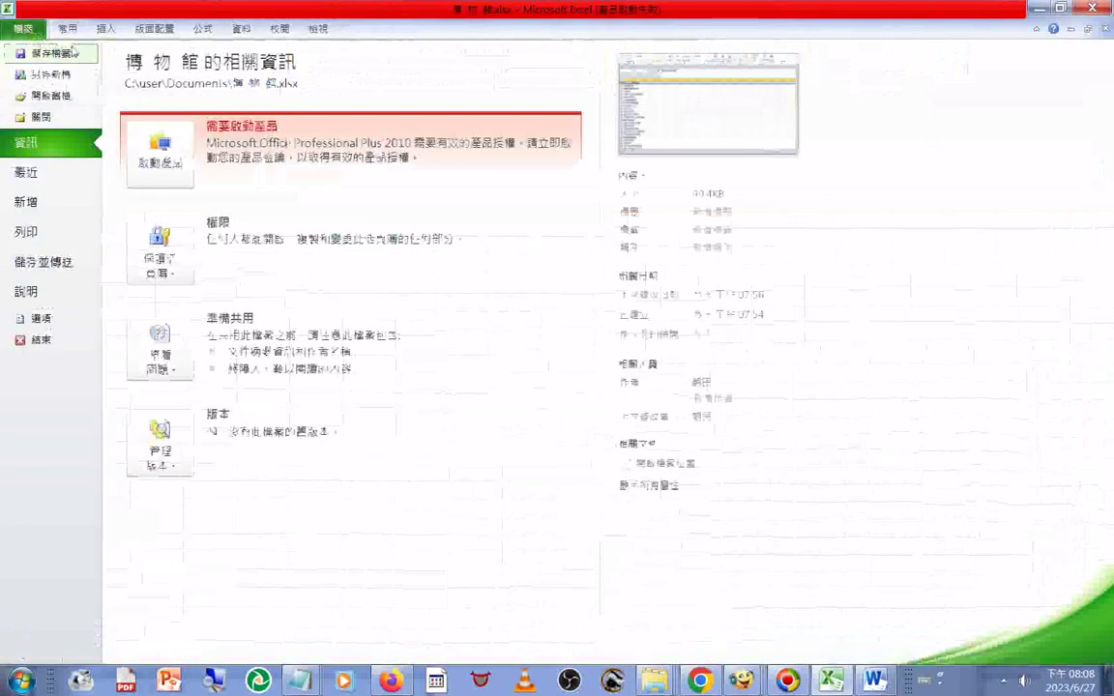
pyautogui.click(68, 31)
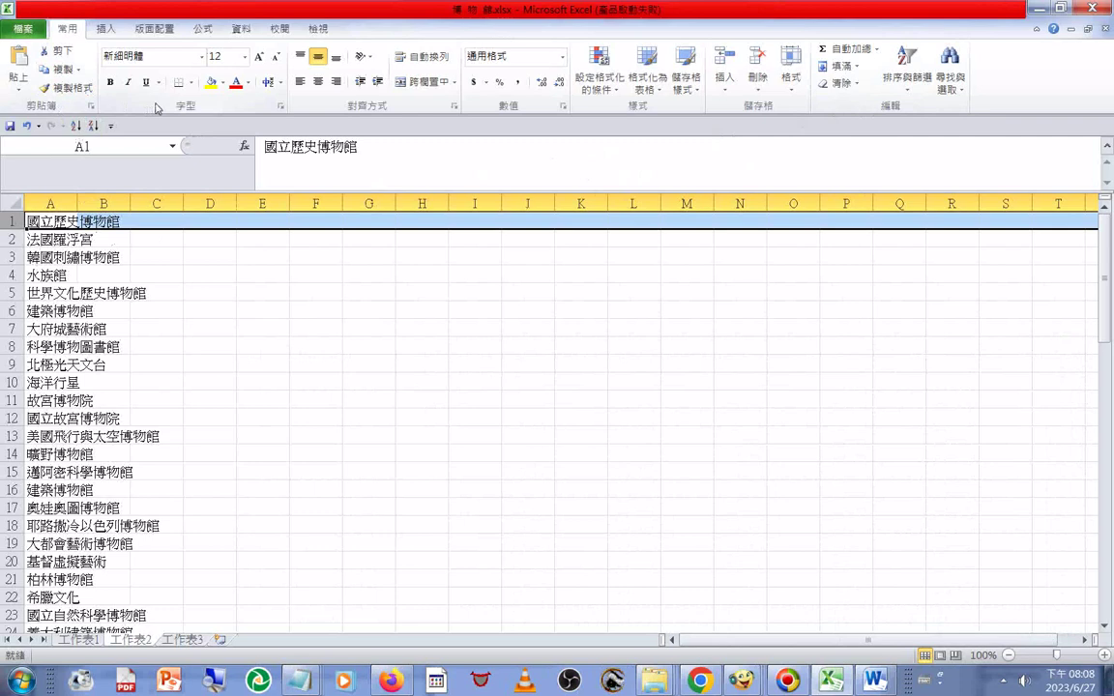
pyautogui.click(108, 30)
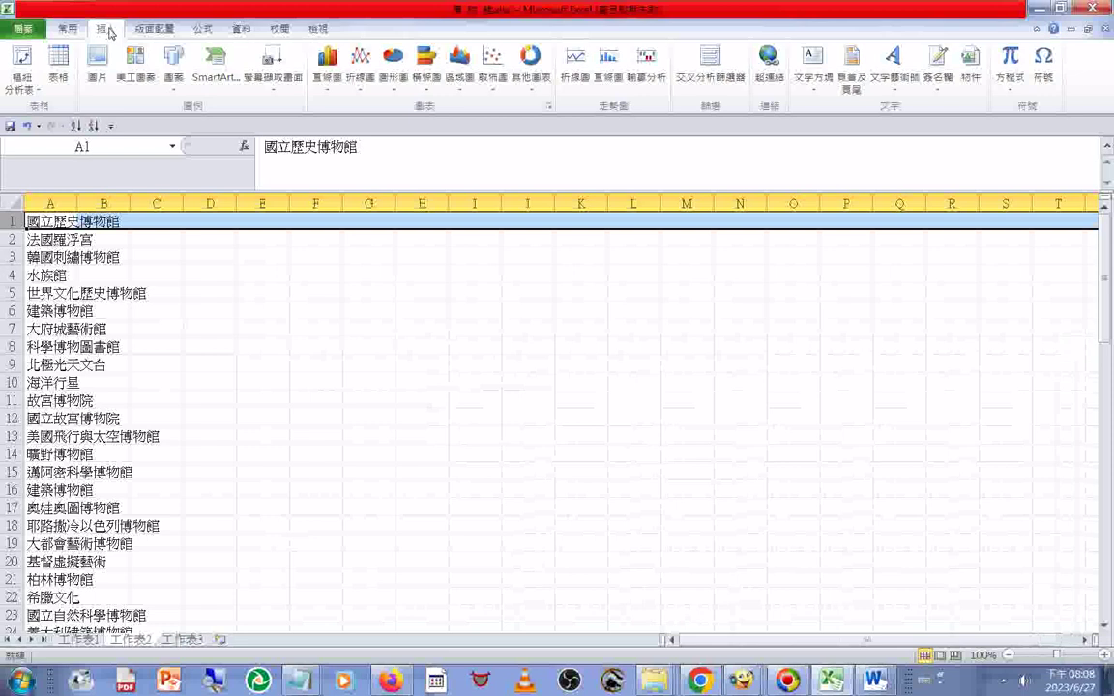
pyautogui.click(154, 30)
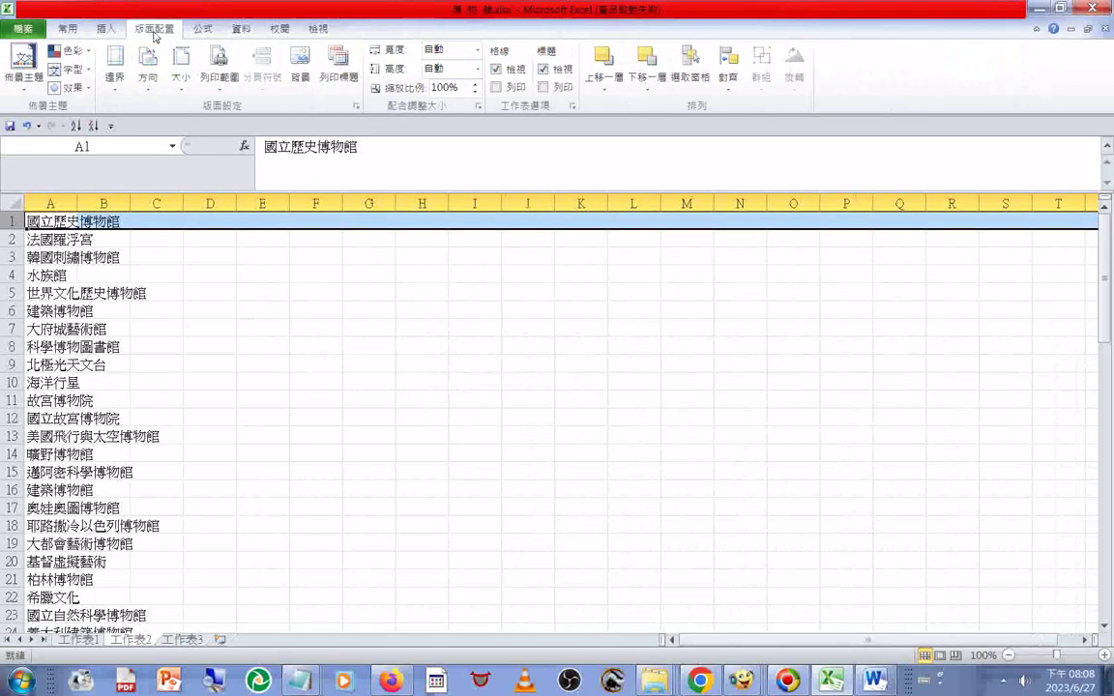
pyautogui.click(203, 30)
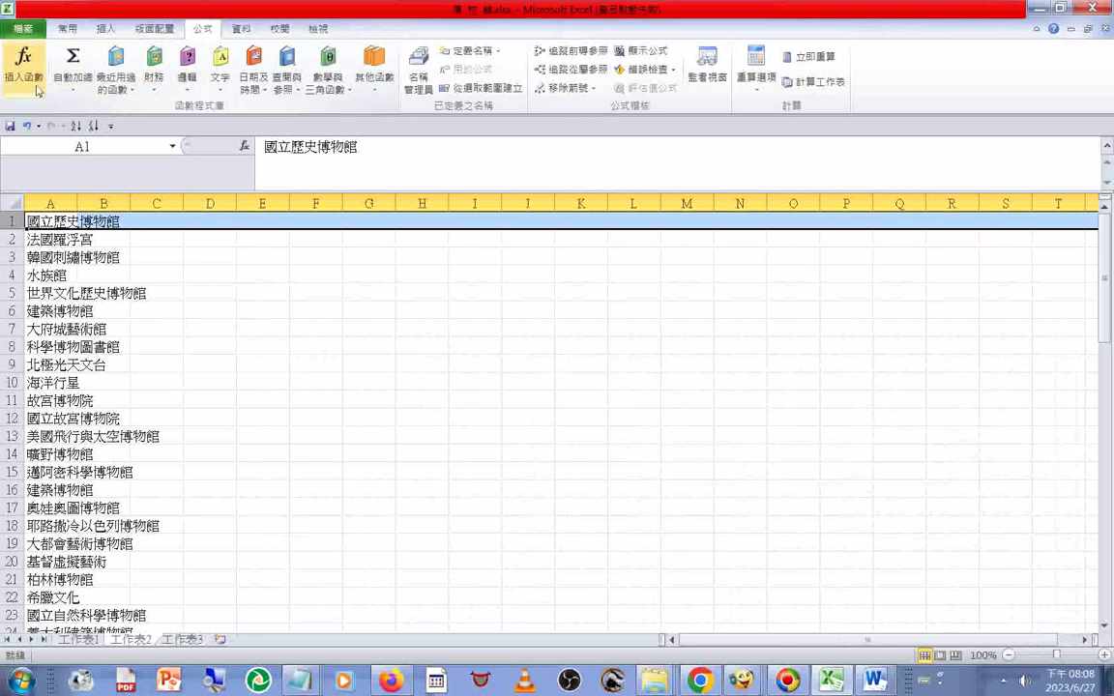
# Try to sort the list by value from A to Z with the selection expanded, leaving the sort column blank, and cancel the sort
pyautogui.click(240, 30)
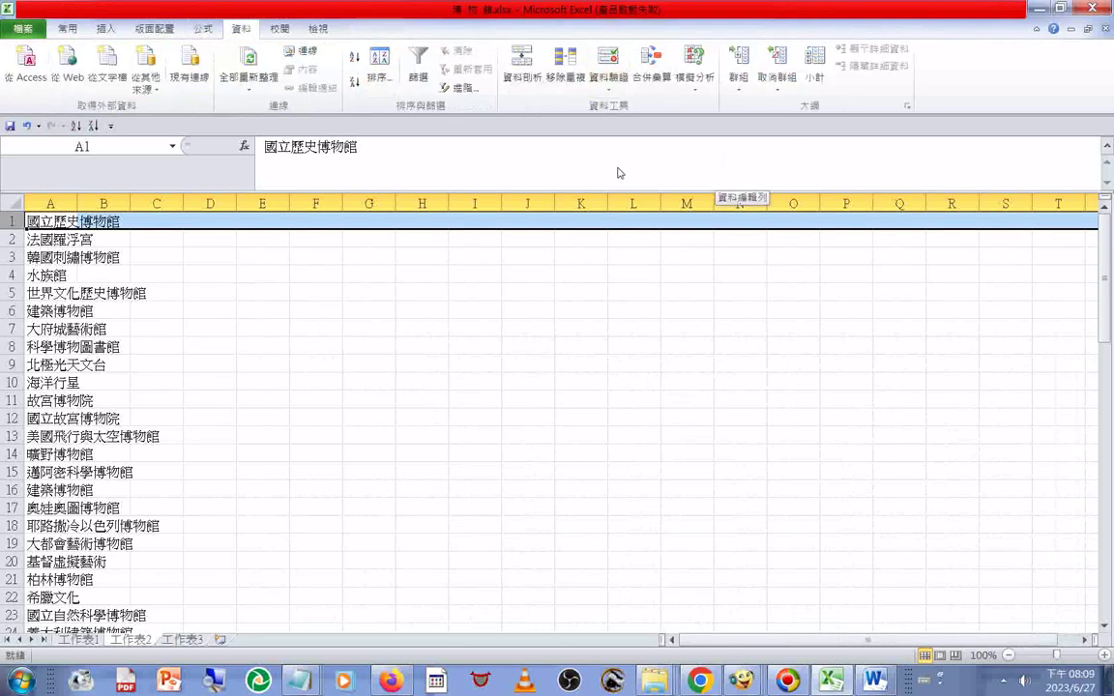
pyautogui.click(376, 71)
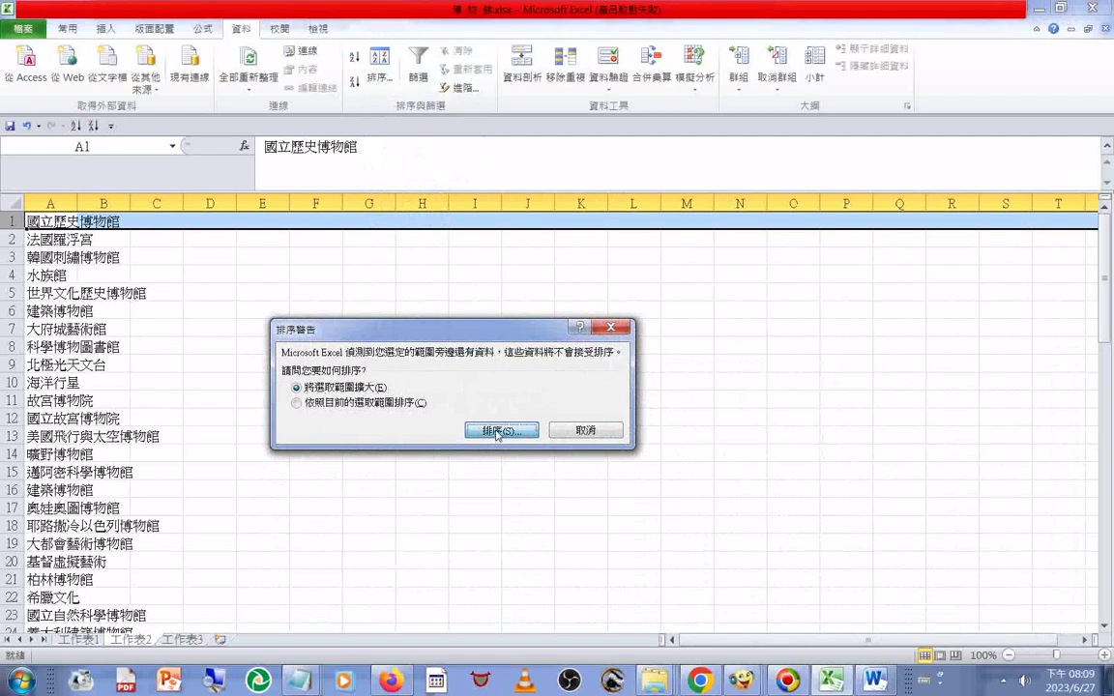
pyautogui.click(497, 430)
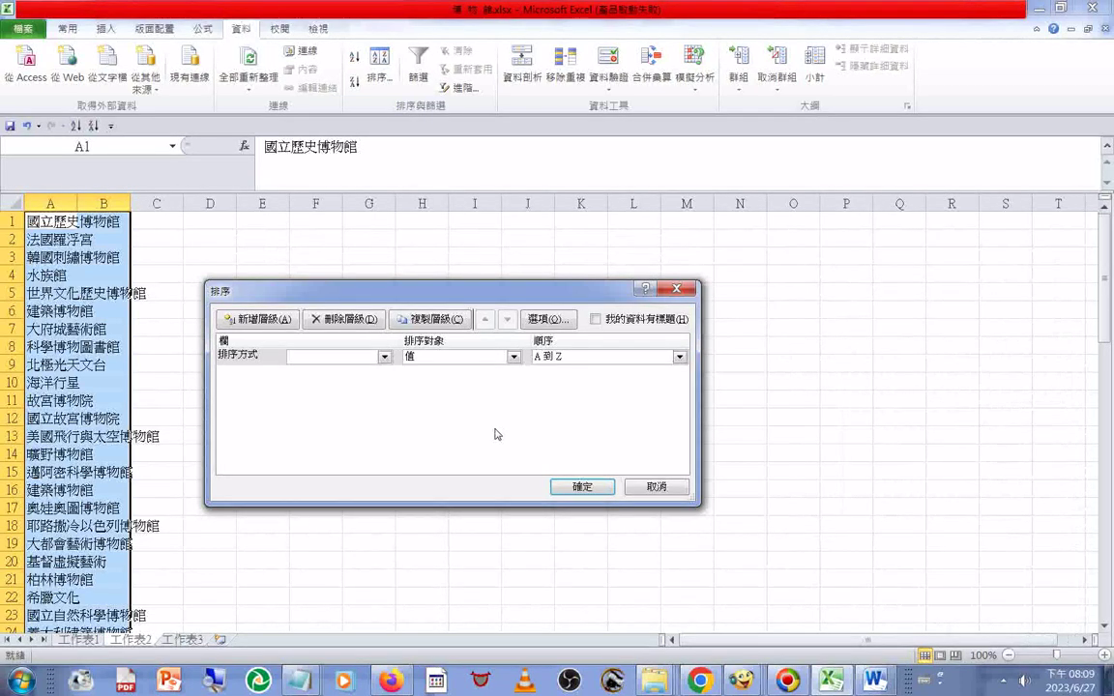
pyautogui.click(581, 486)
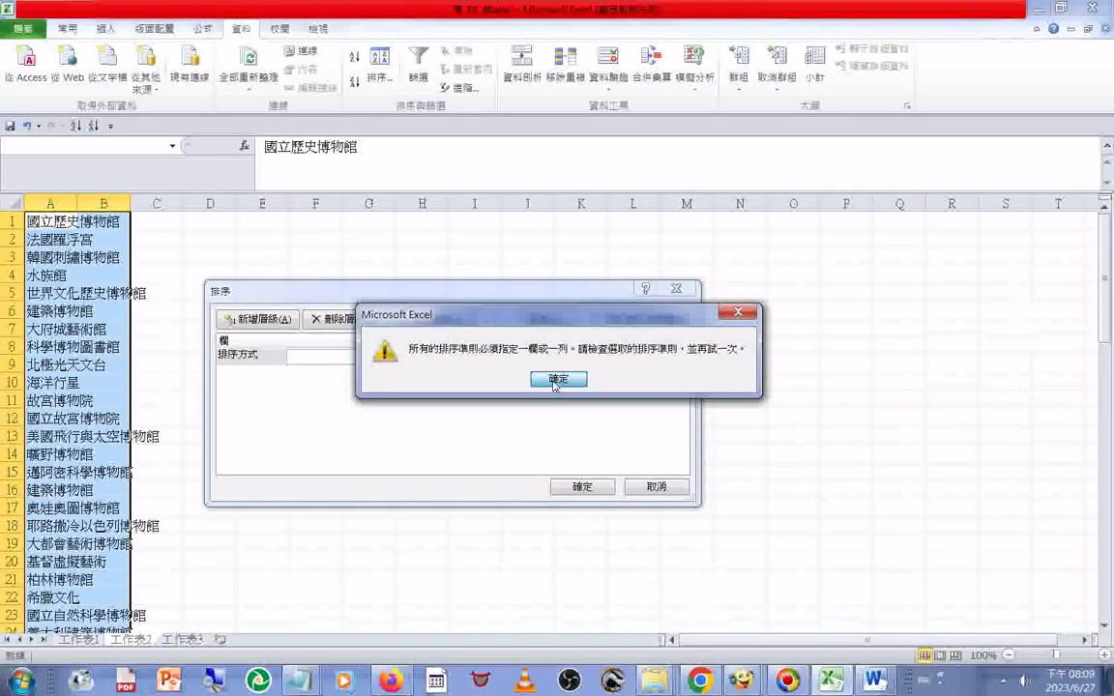
pyautogui.click(553, 379)
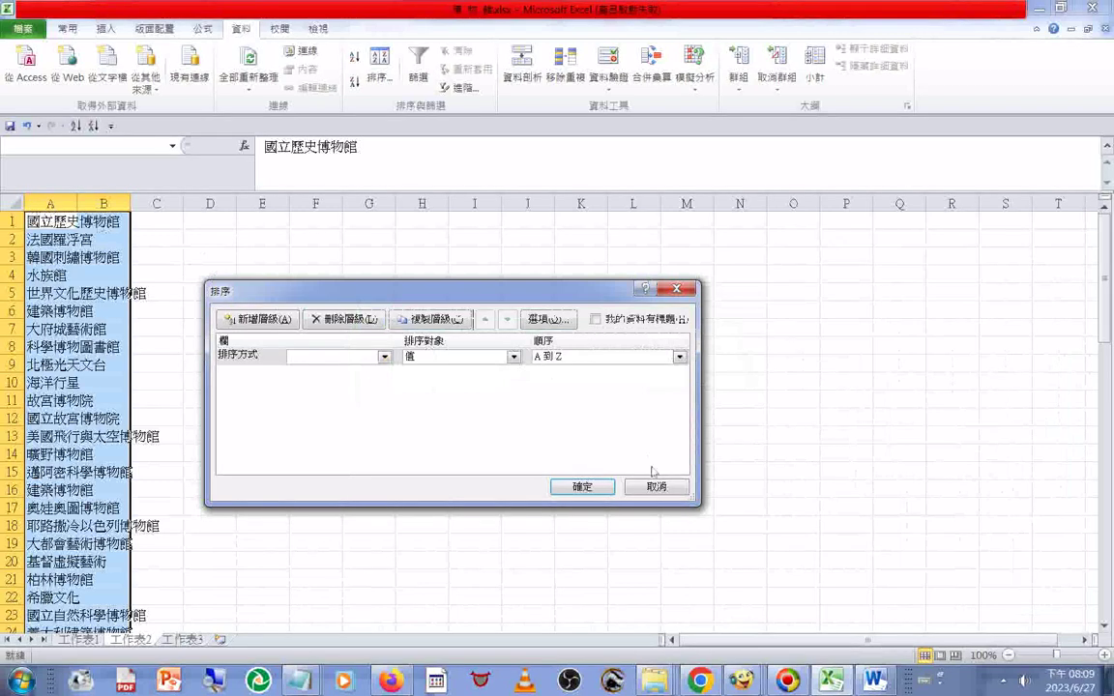
pyautogui.click(582, 487)
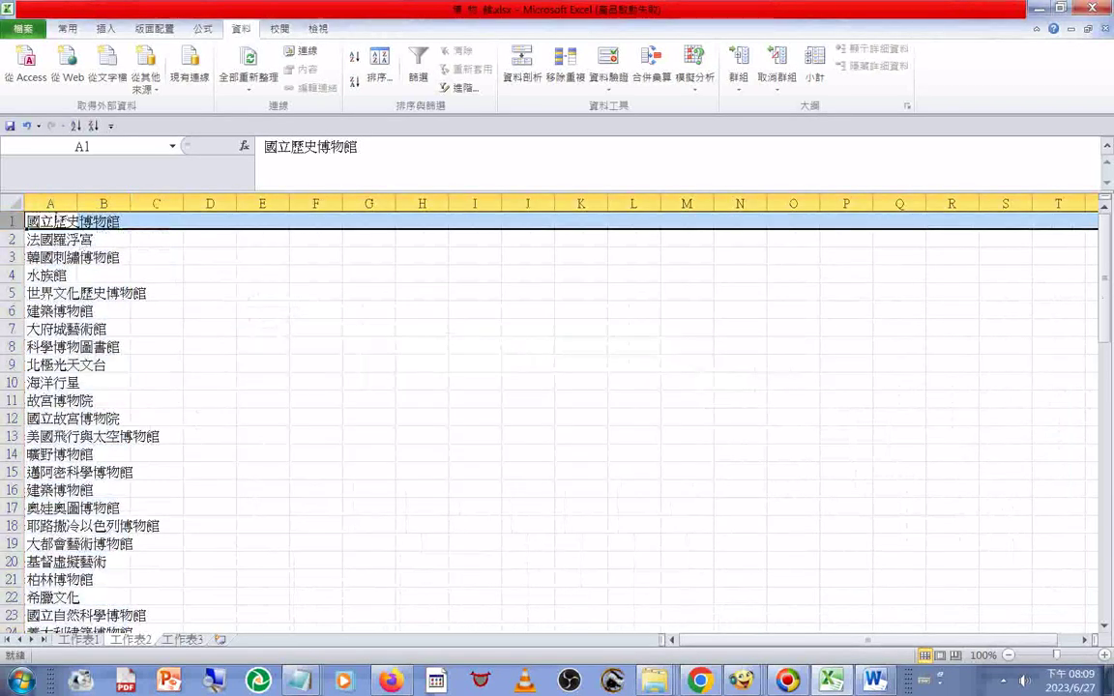
# Sort the museum names in column A in ascending order, from A to Z, and check the list down to its end
pyautogui.click(50, 203)
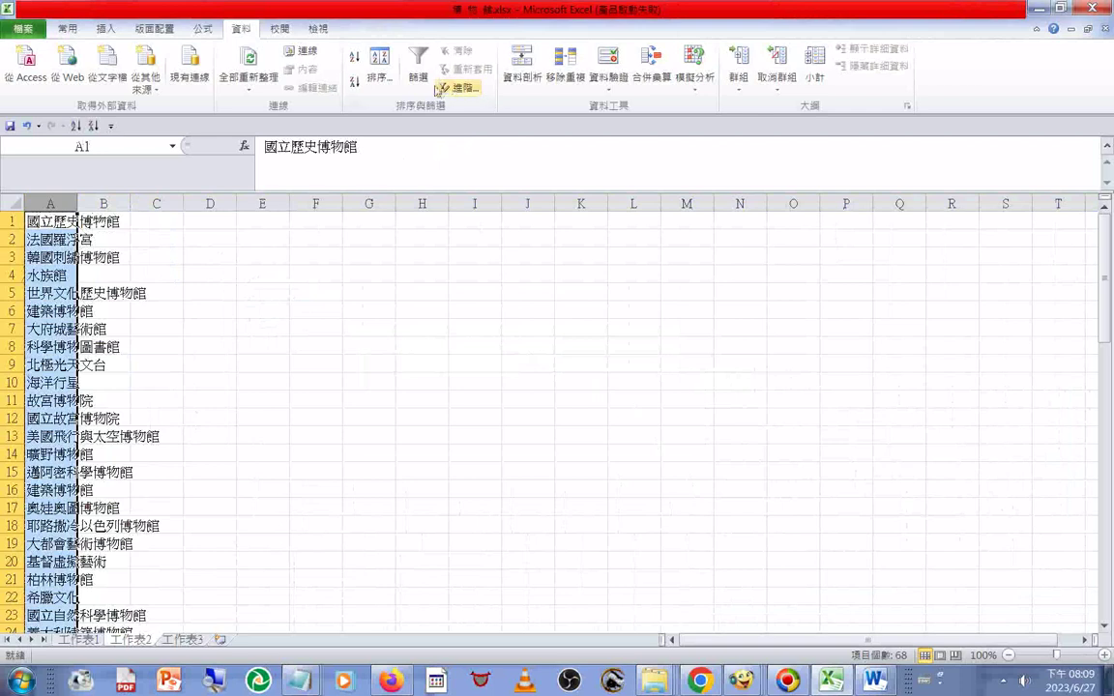
pyautogui.hotkey('ctrl', 'z')
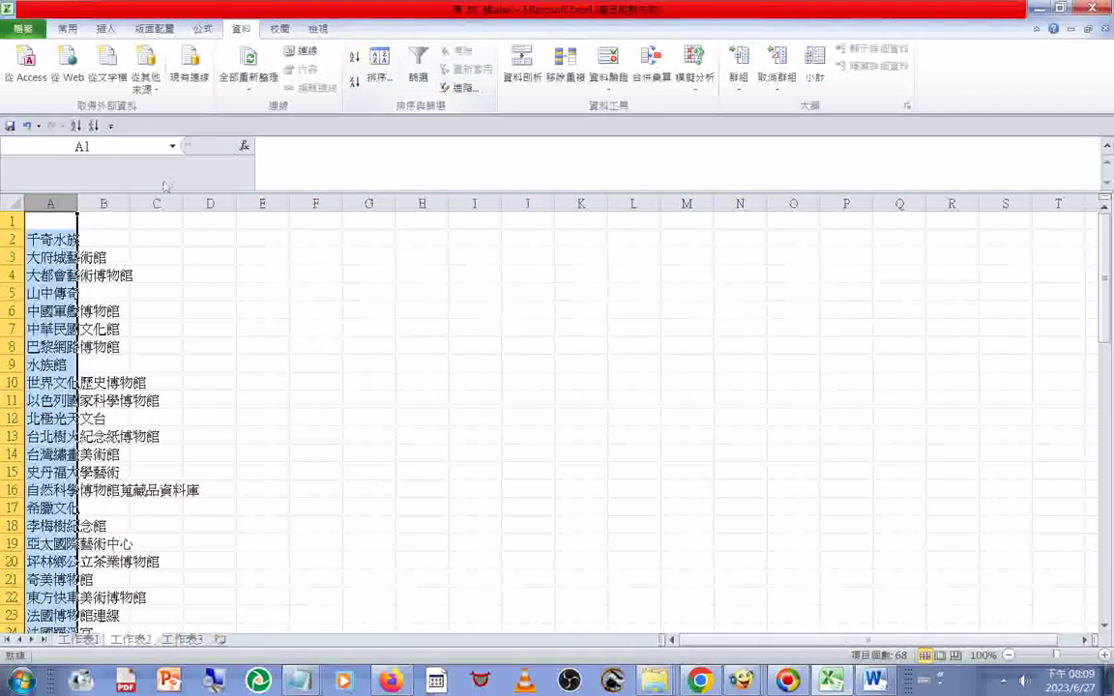
pyautogui.scroll(-13, 147, 430)
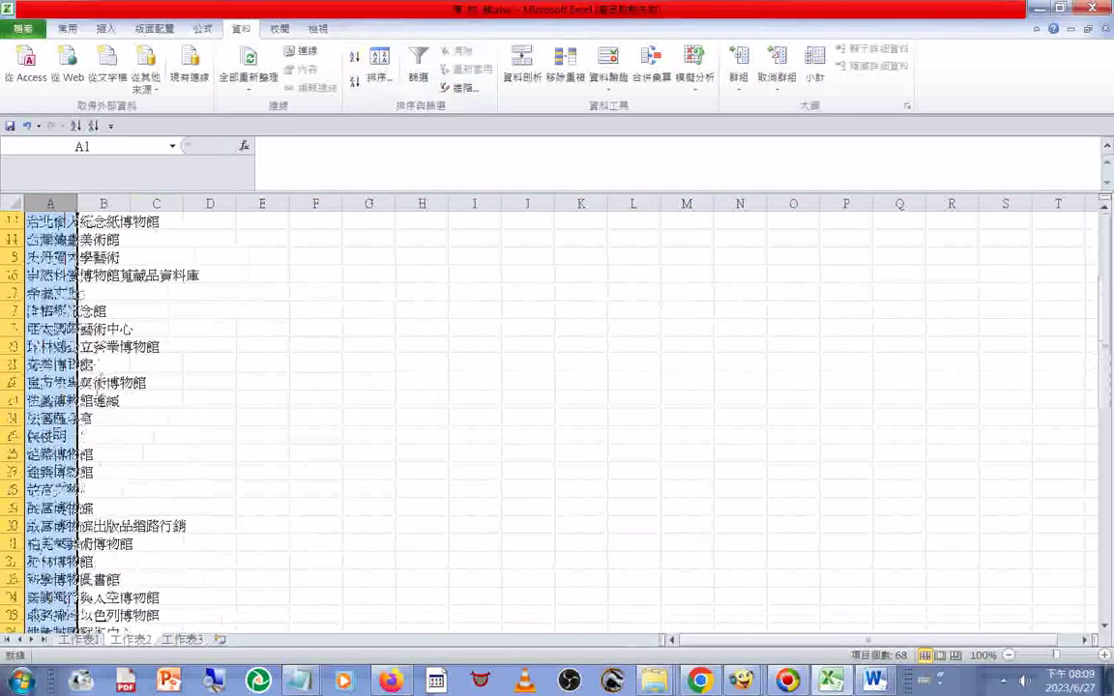
pyautogui.scroll(-12, 147, 430)
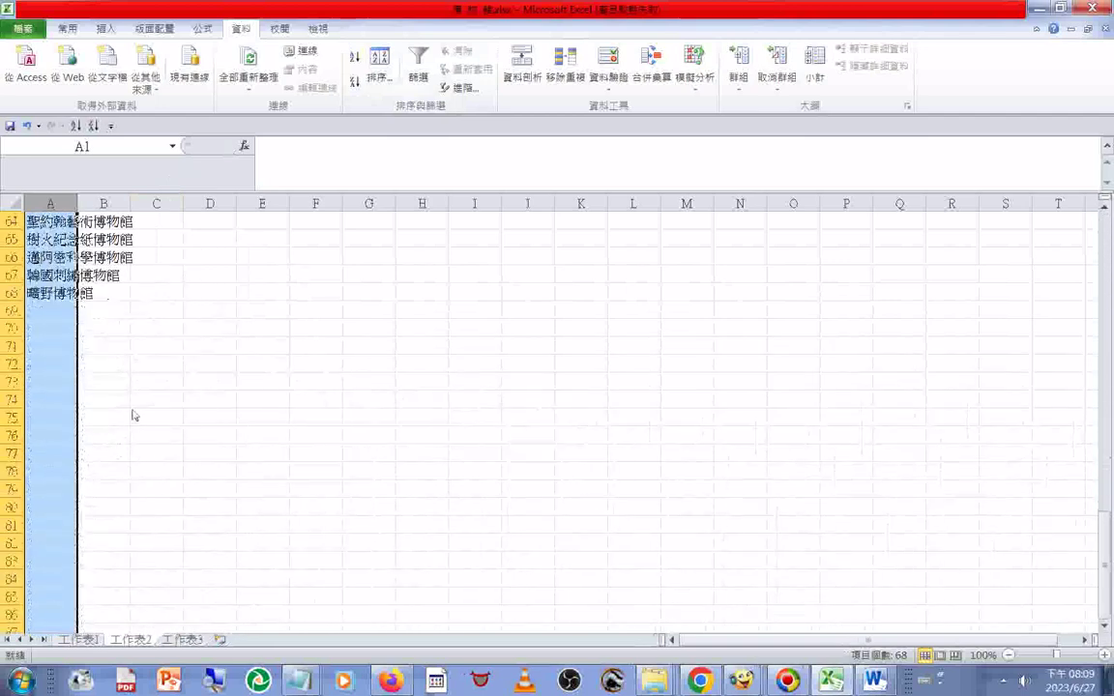
pyautogui.scroll(6, 132, 415)
pyautogui.scroll(15, 135, 401)
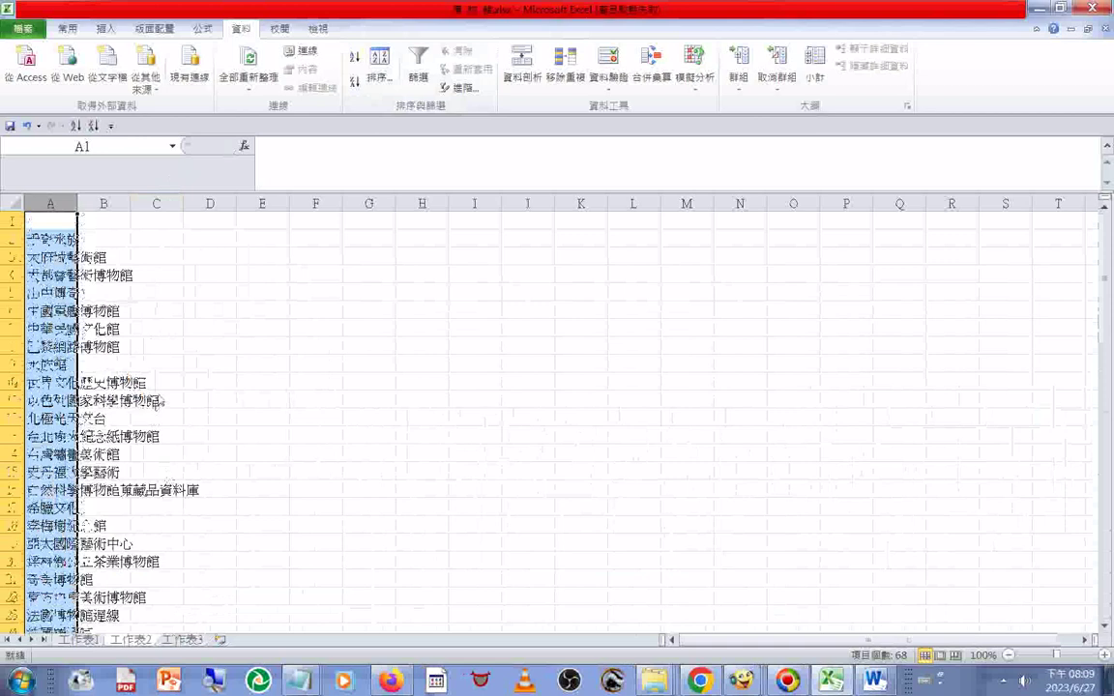
# Try to rename the sheet 工作表2, entering 7 6L4 in cell A1
pyautogui.rightClick(141, 642)
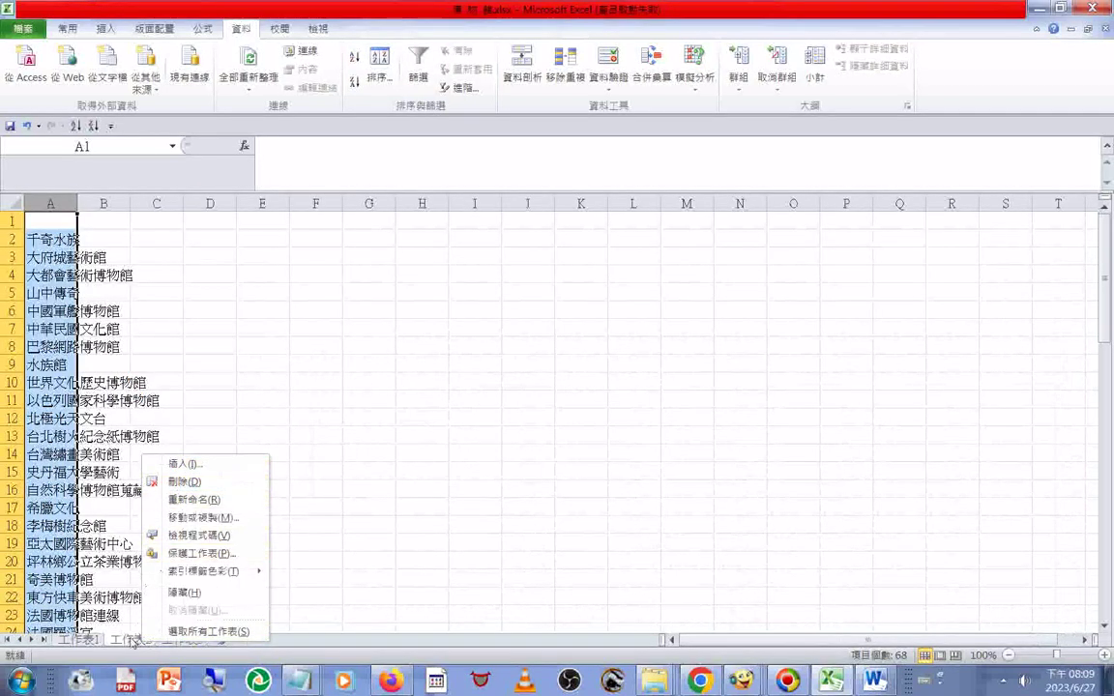
pyautogui.click(136, 642)
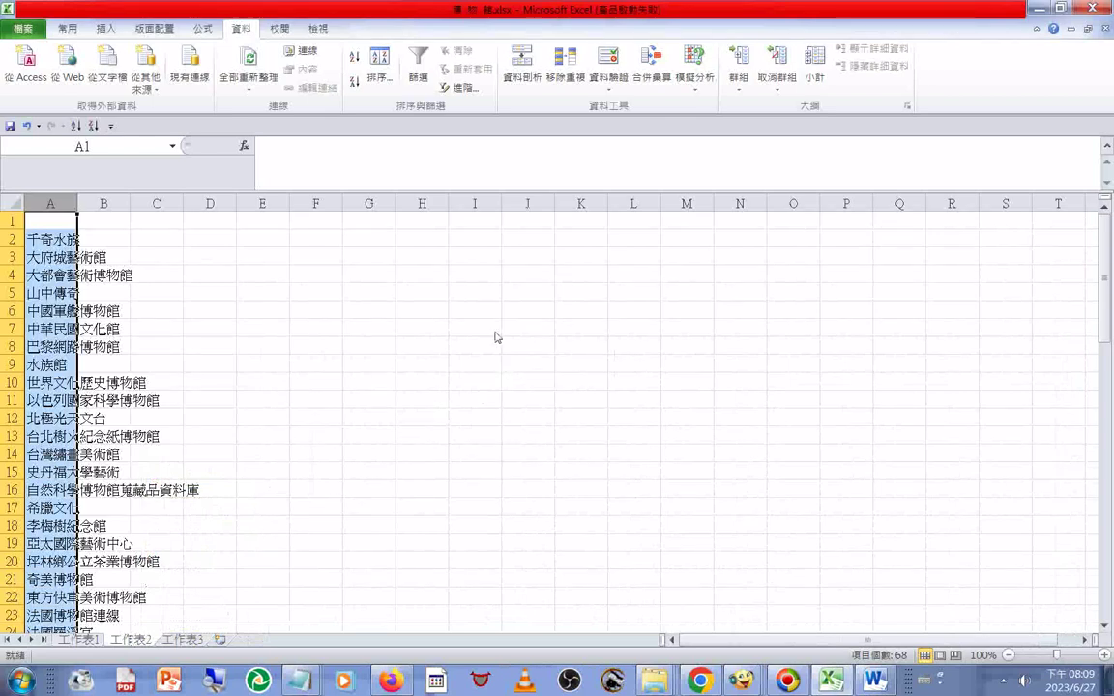
pyautogui.write('7 6L4')
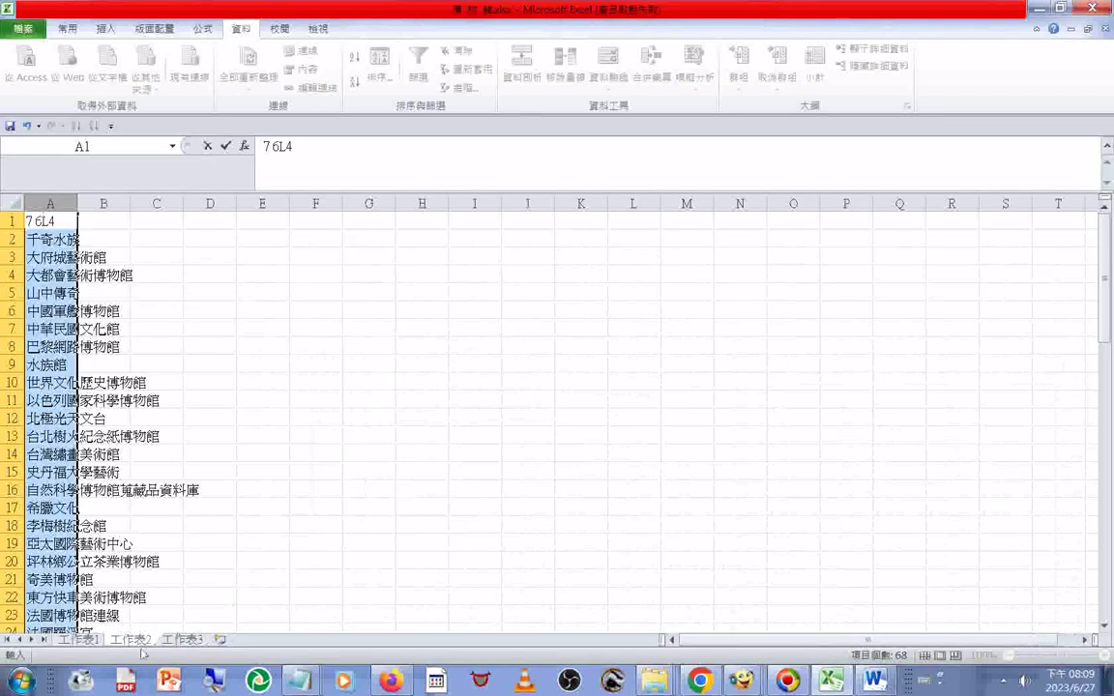
# Rename the sheet 工作表2 as 依照筆畫數
pyautogui.rightClick(139, 649)
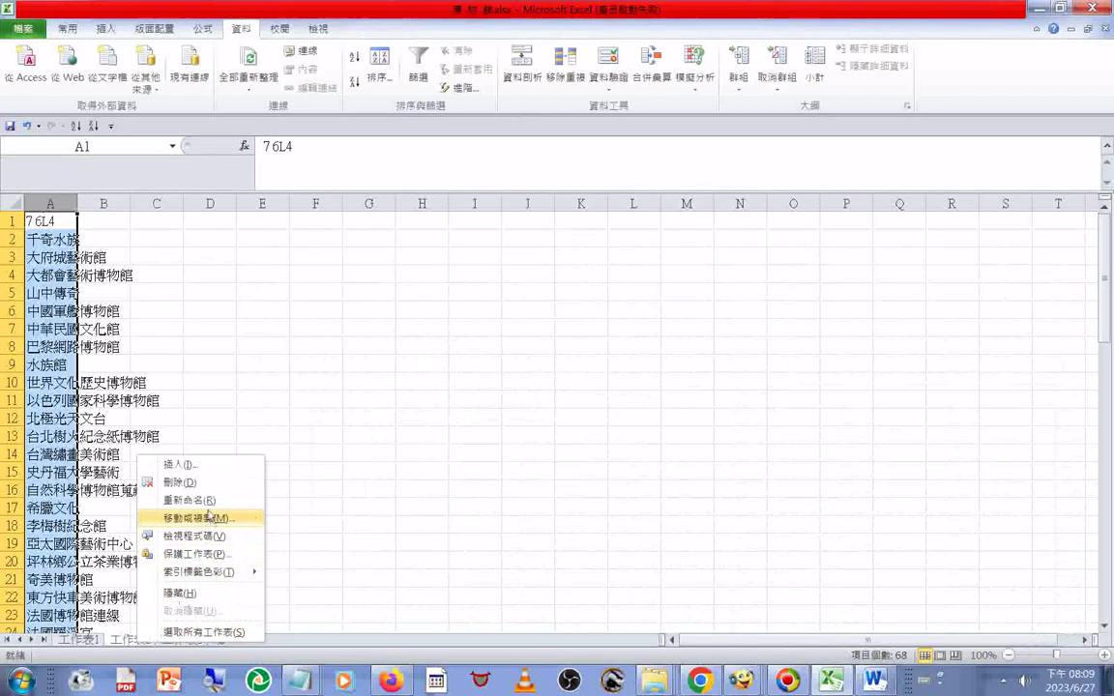
pyautogui.click(205, 500)
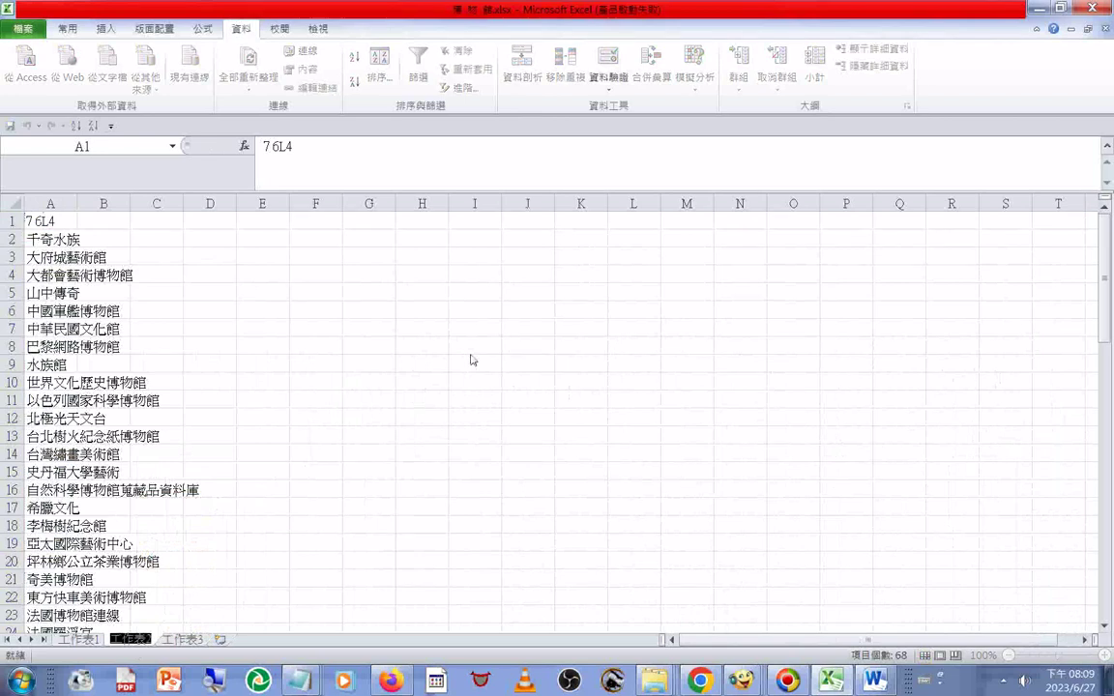
pyautogui.write('山1')
pyautogui.press('BackSpace')
pyautogui.press('BackSpace')
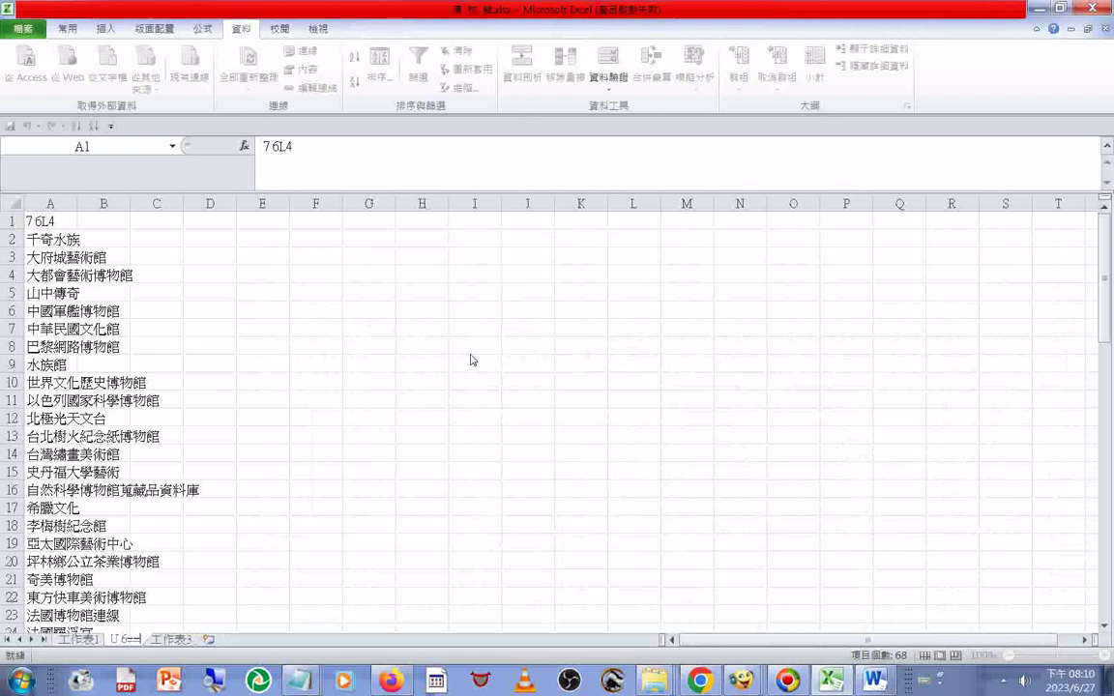
pyautogui.hotkey('ctrl', 'space')
pyautogui.write('u')
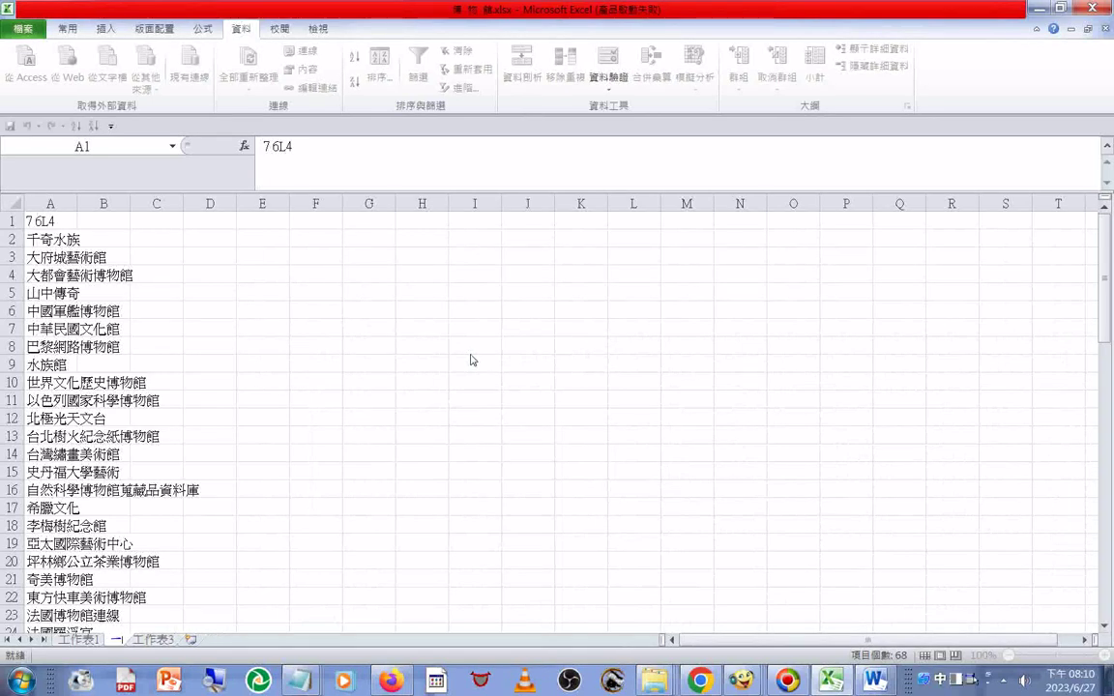
pyautogui.write(' 5l41')
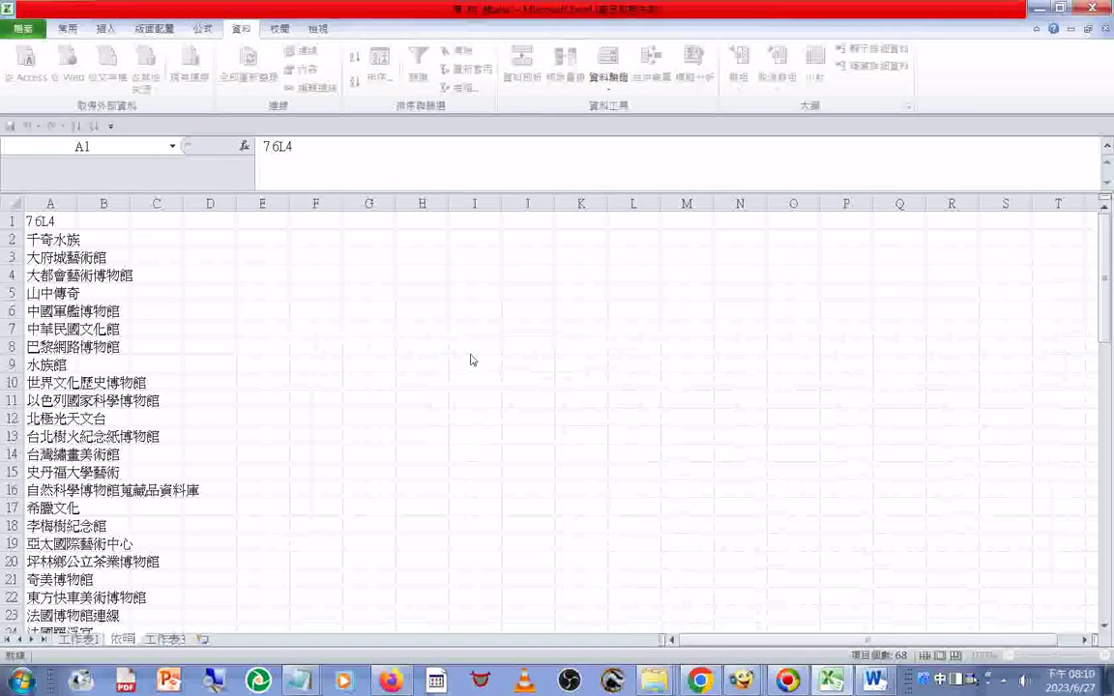
pyautogui.write('u32jo')
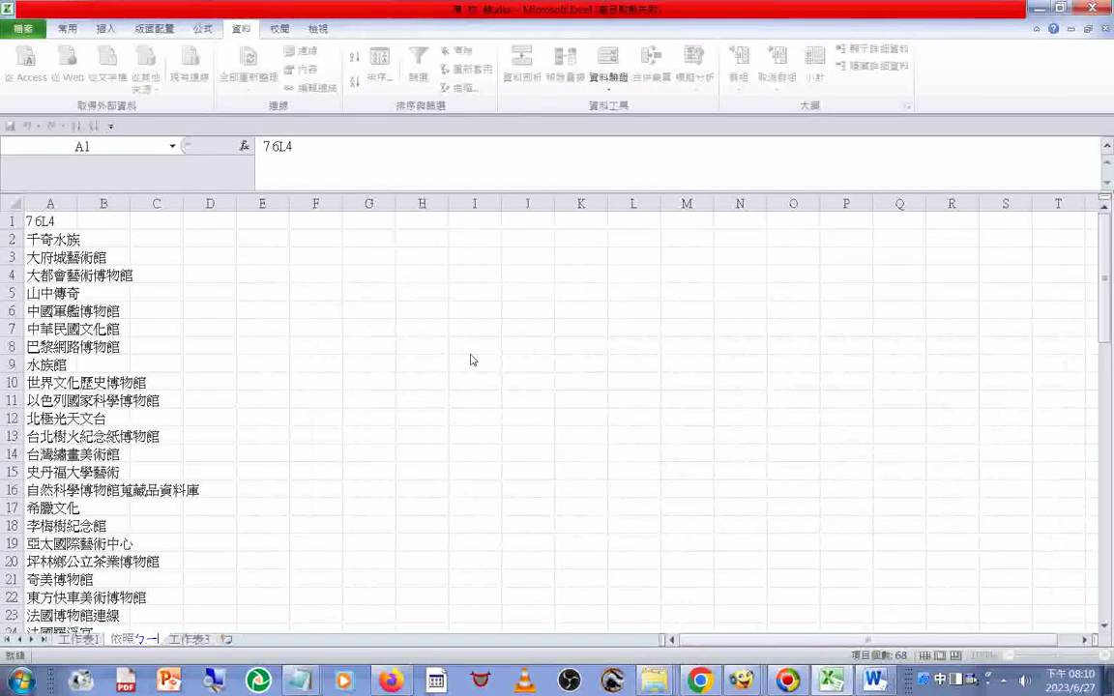
pyautogui.write('4cj84')
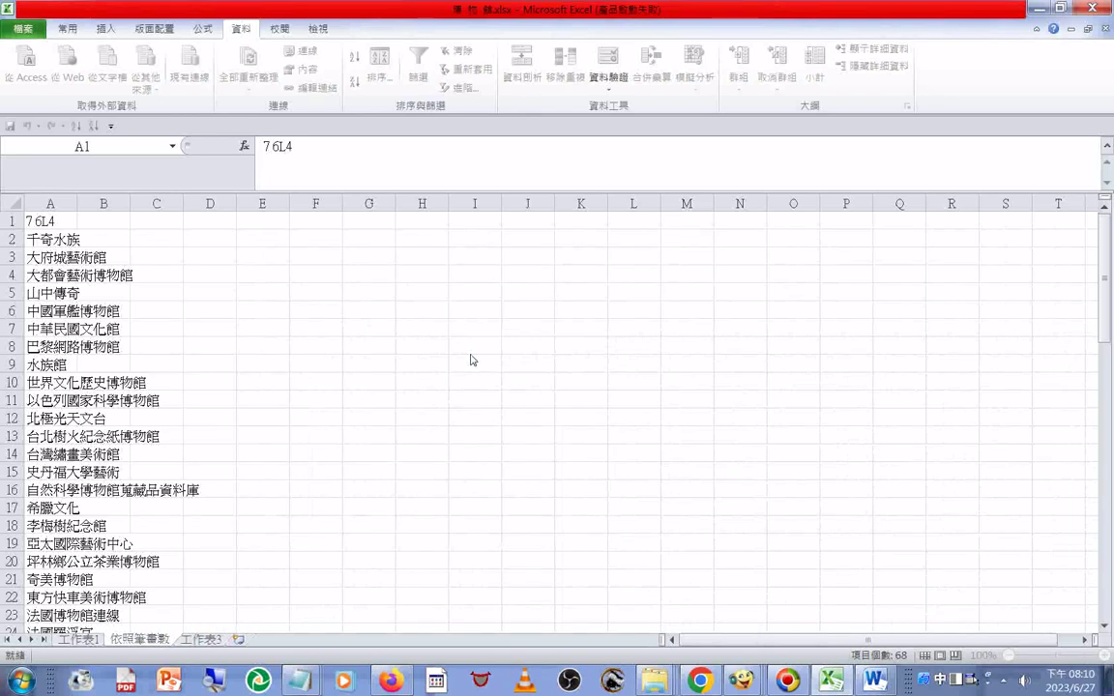
# Insert 首字 before 筆畫數 in the sheet name, choosing the correct characters 首 and 字
pyautogui.write('y')
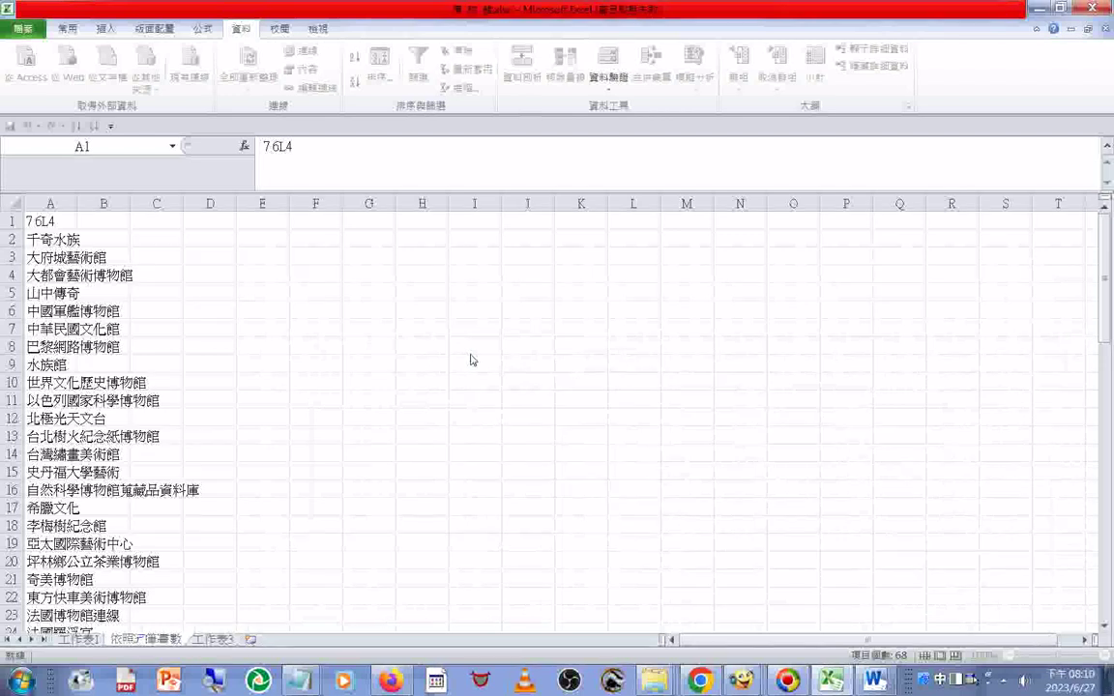
pyautogui.write('4g')
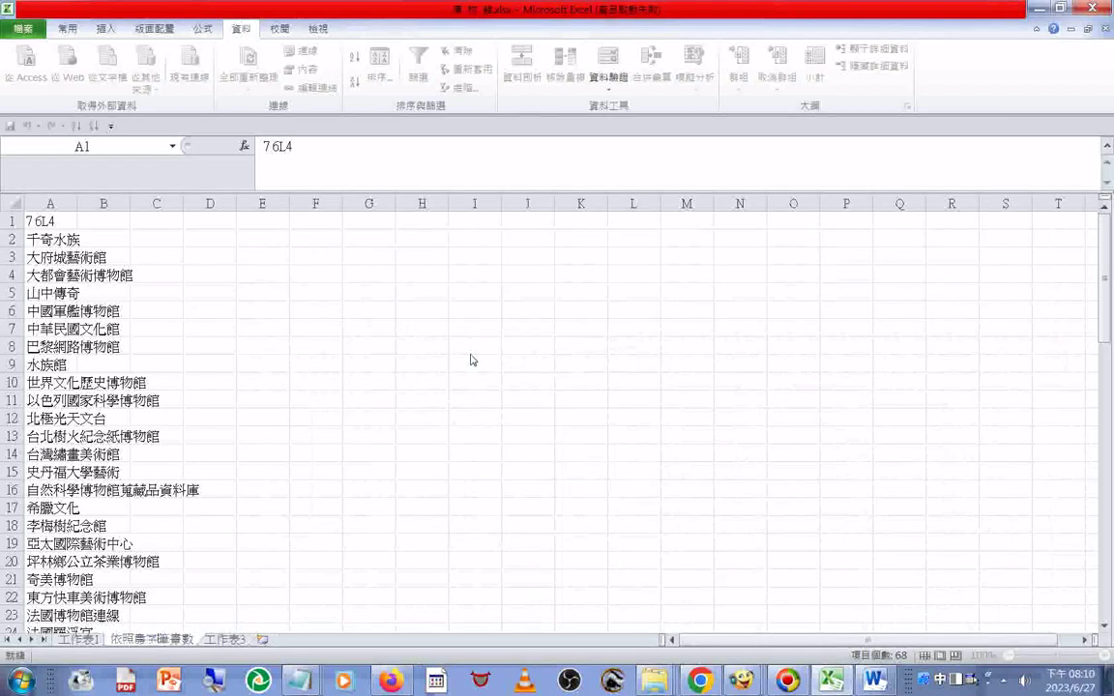
pyautogui.write('g.3v')
pyautogui.press('Down')
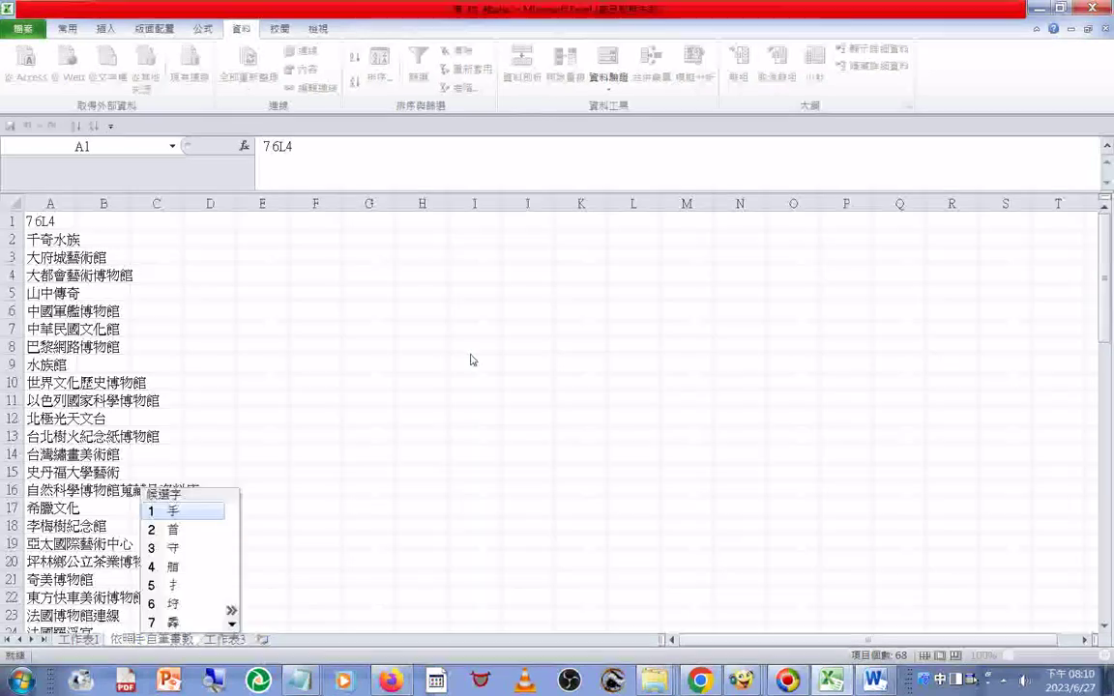
pyautogui.press('Return')
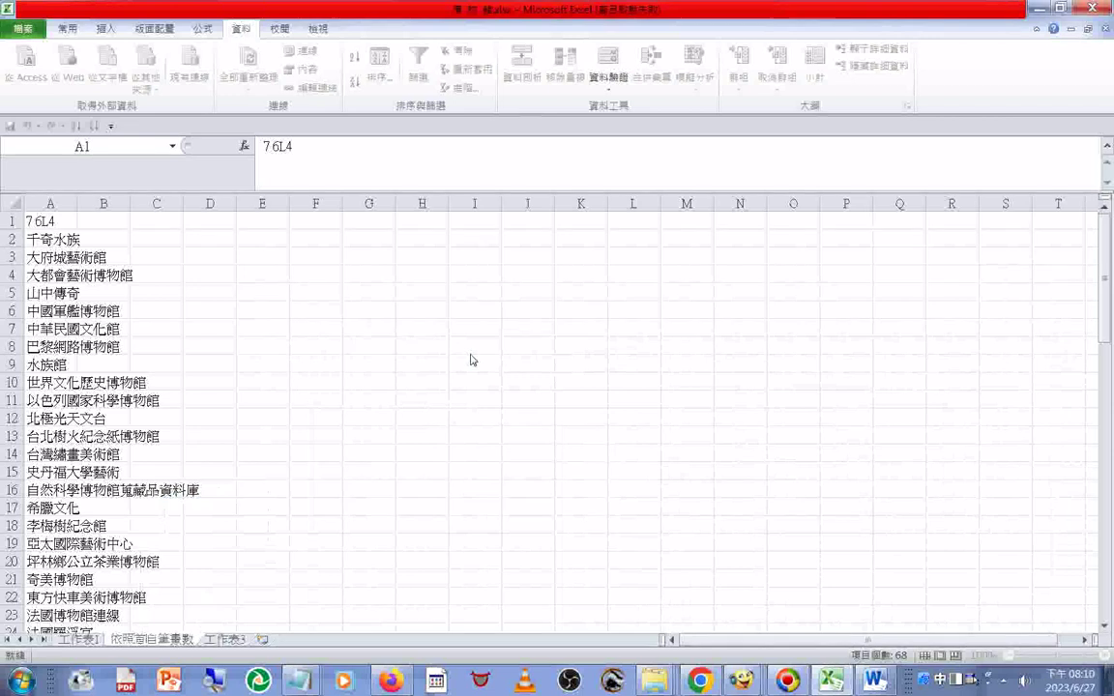
pyautogui.press('Down')
pyautogui.press('2')
# Extend the sheet name with 遞增排序 so that it reads 依照首字筆畫數遞增排序
pyautogui.write('筆')
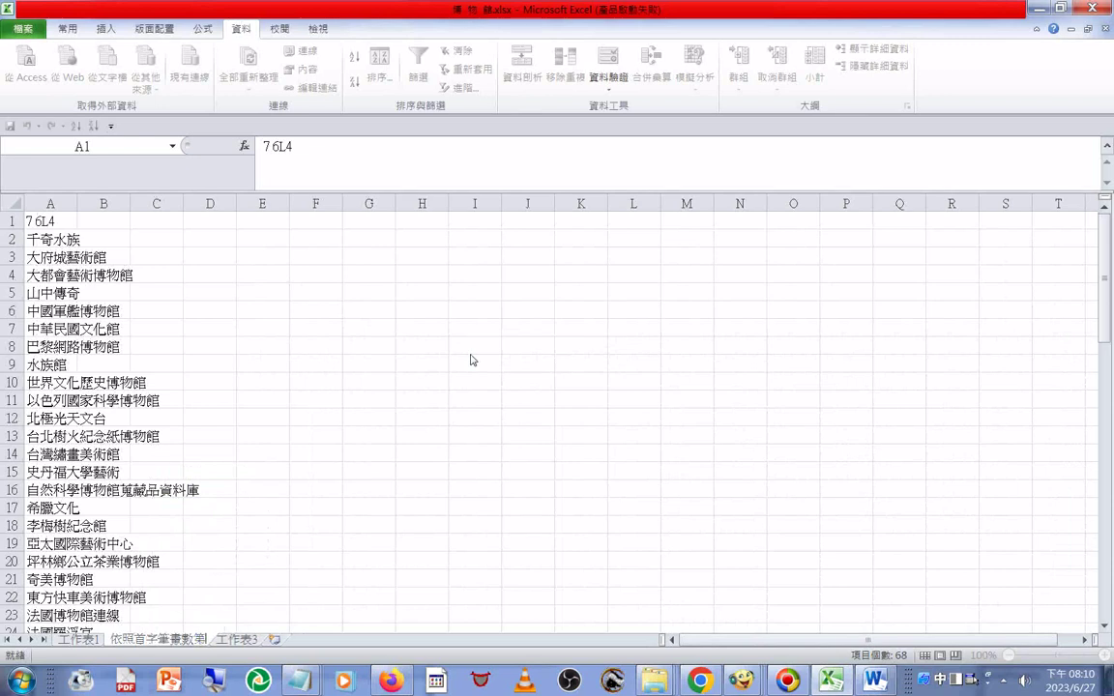
pyautogui.press('BackSpace')
pyautogui.write('遞增')
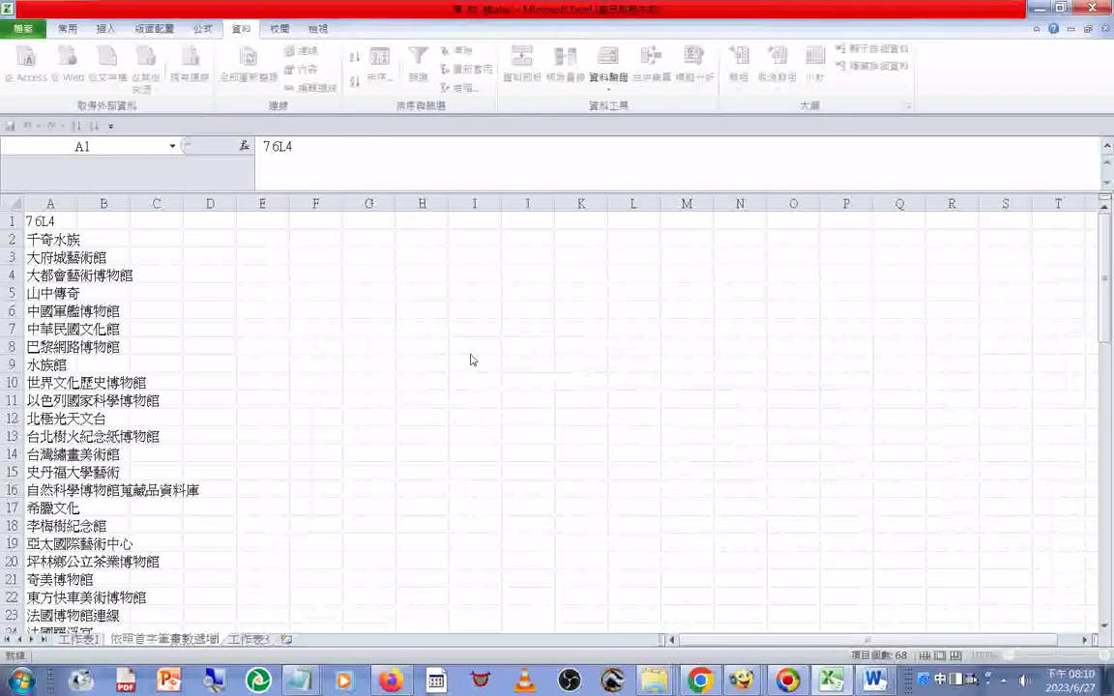
pyautogui.write('文斤排列')
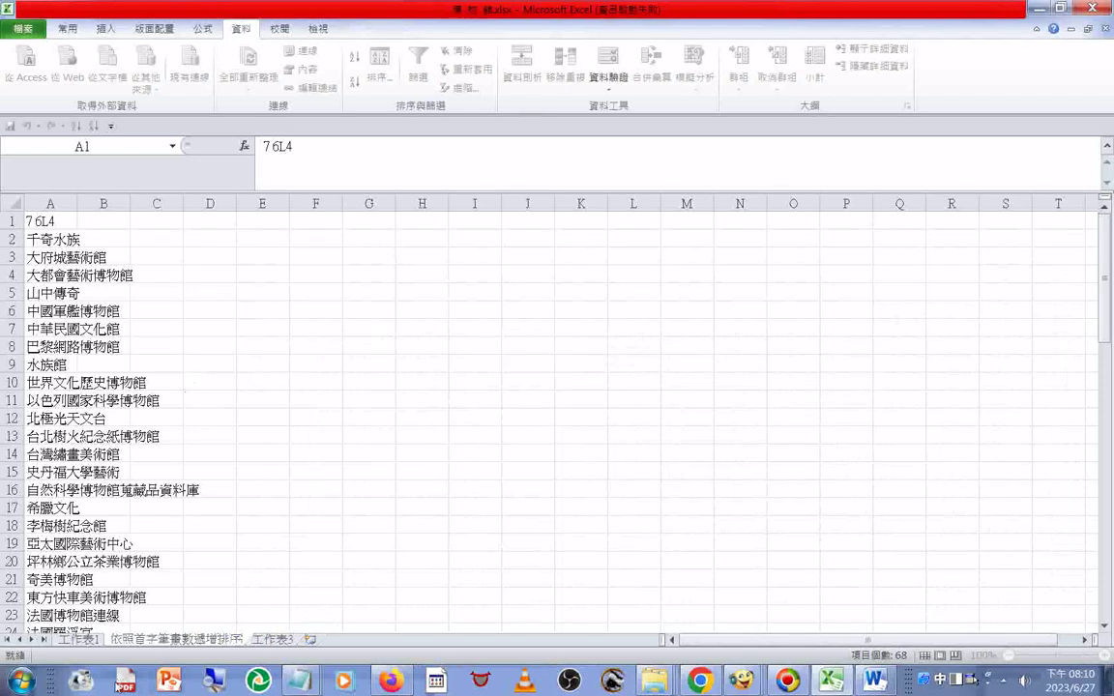
# Copy the sheet name and save the workbook in the 文件 folder as 博 物 館(依照首字筆畫數遞增排序).xlsx
pyautogui.moveTo(114, 642); pyautogui.dragTo(240, 658)
pyautogui.hotkey('ctrl', 'c')
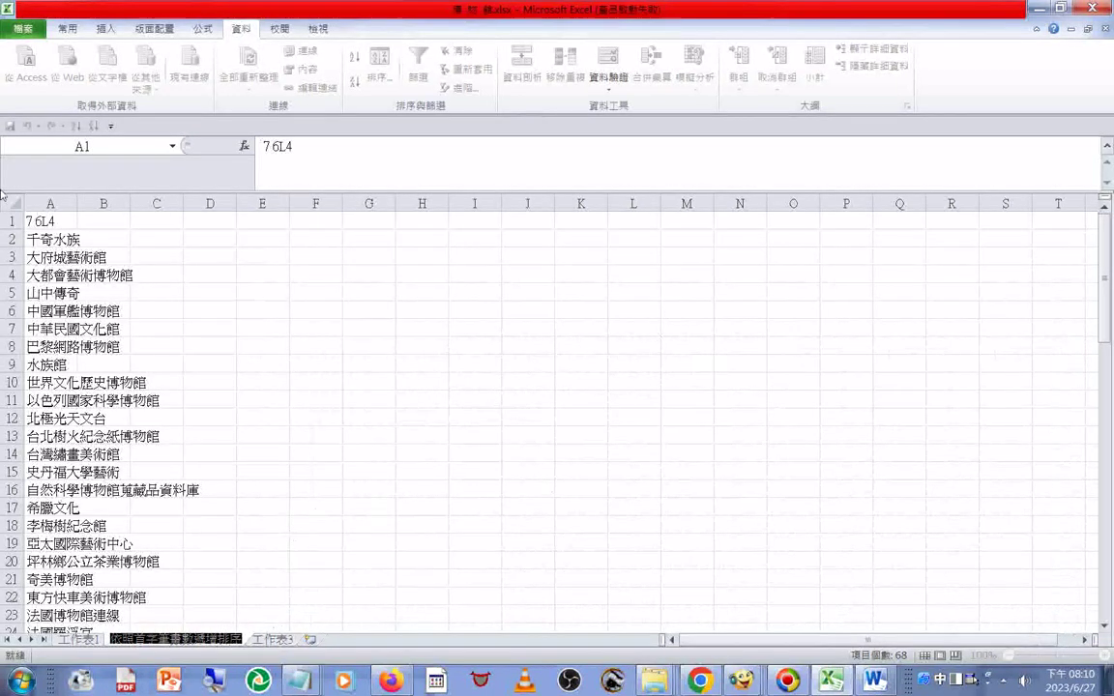
pyautogui.click(21, 28)
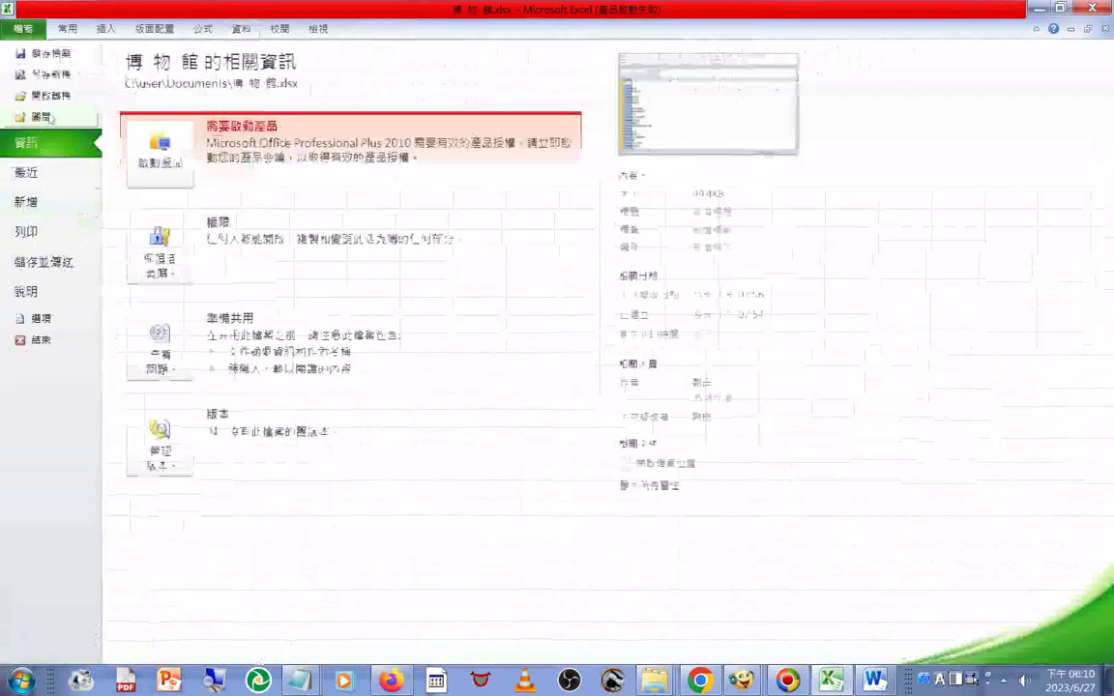
pyautogui.click(38, 75)
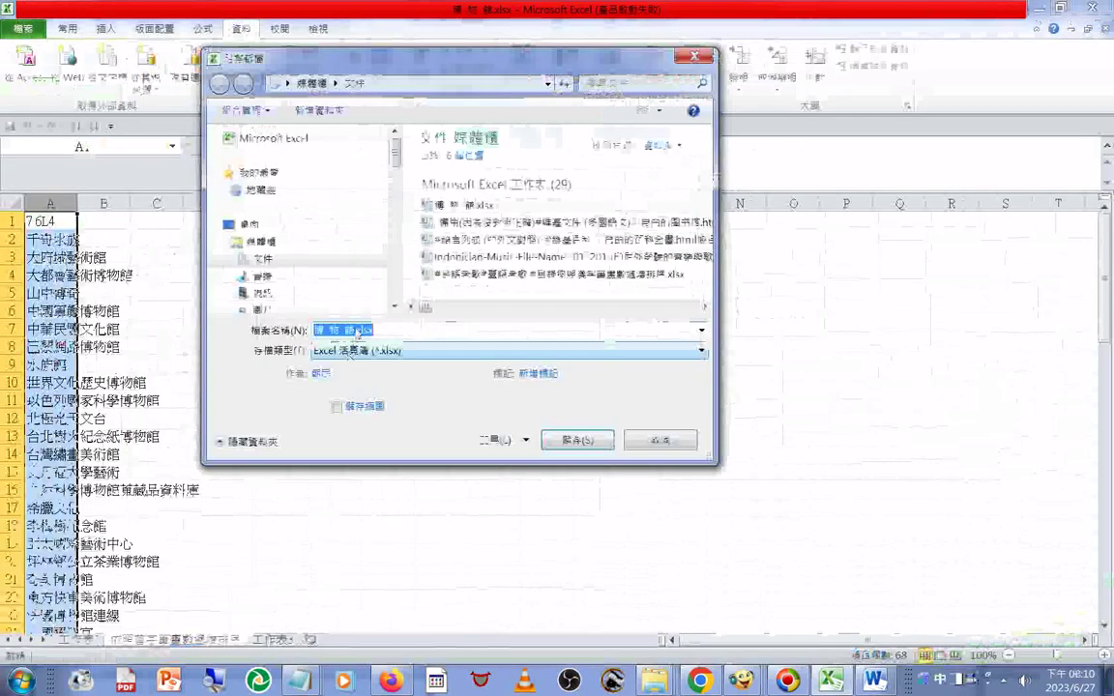
pyautogui.click(358, 332)
pyautogui.hotkey('ctrl', 'v')
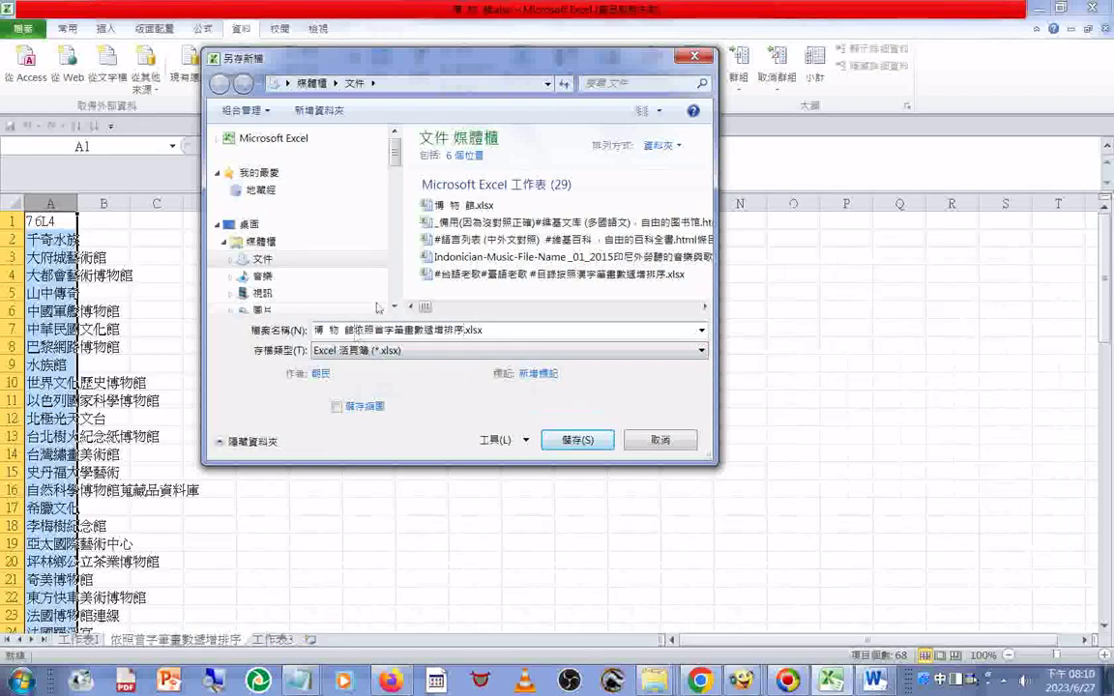
pyautogui.write('(')
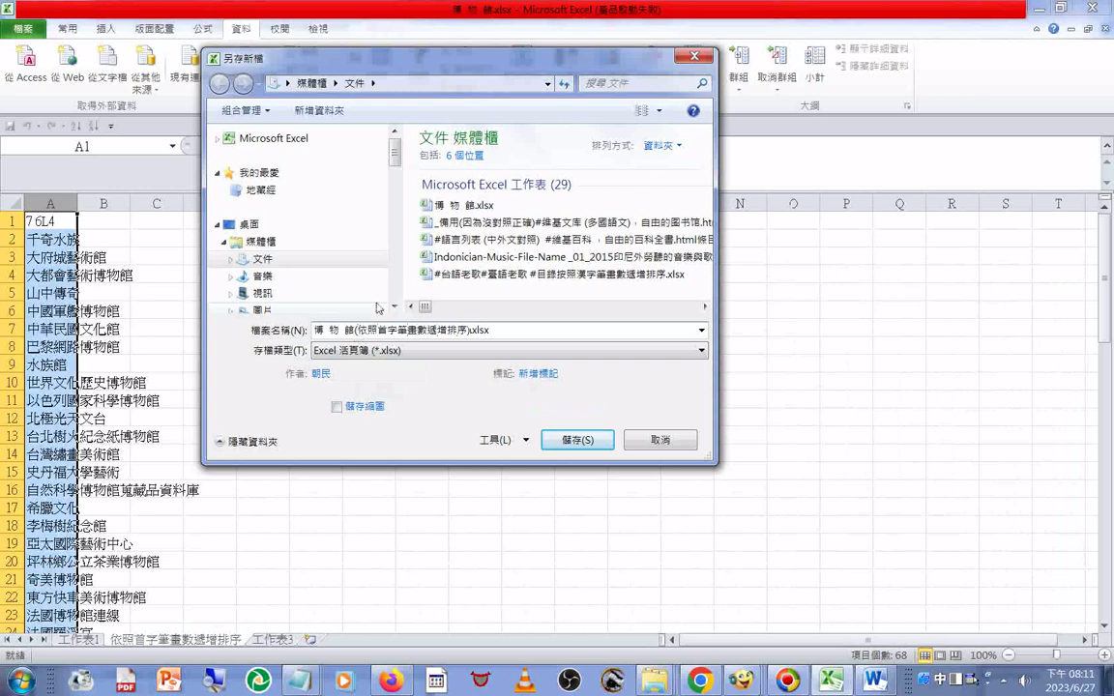
pyautogui.moveTo(469, 334); pyautogui.dragTo(281, 330)
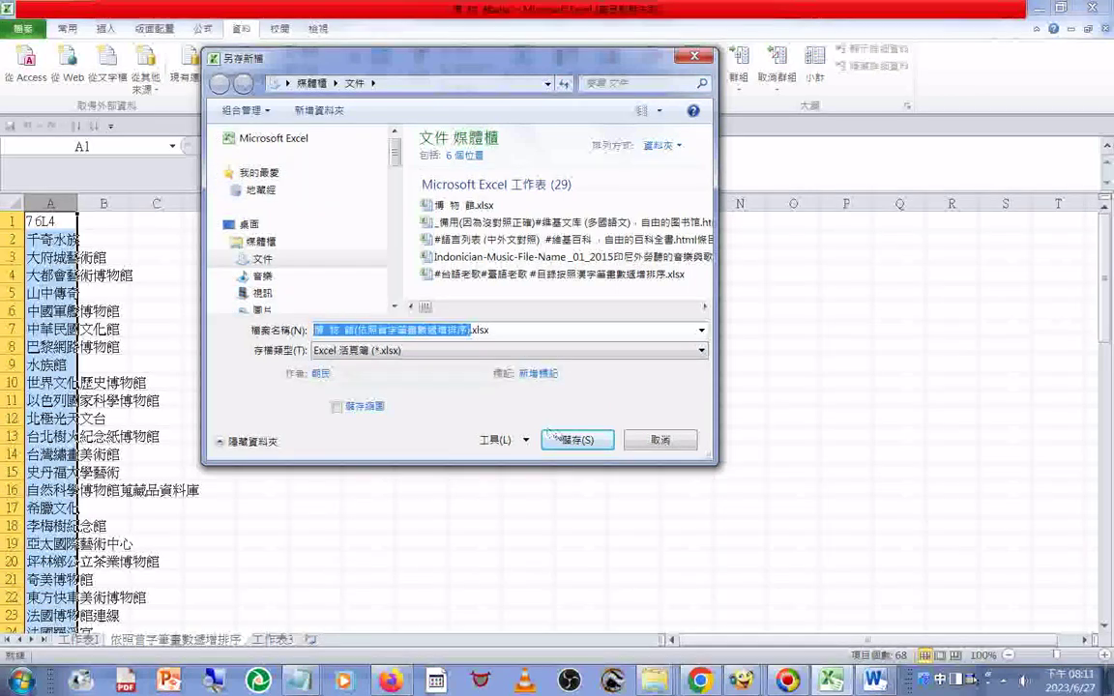
pyautogui.click(578, 439)
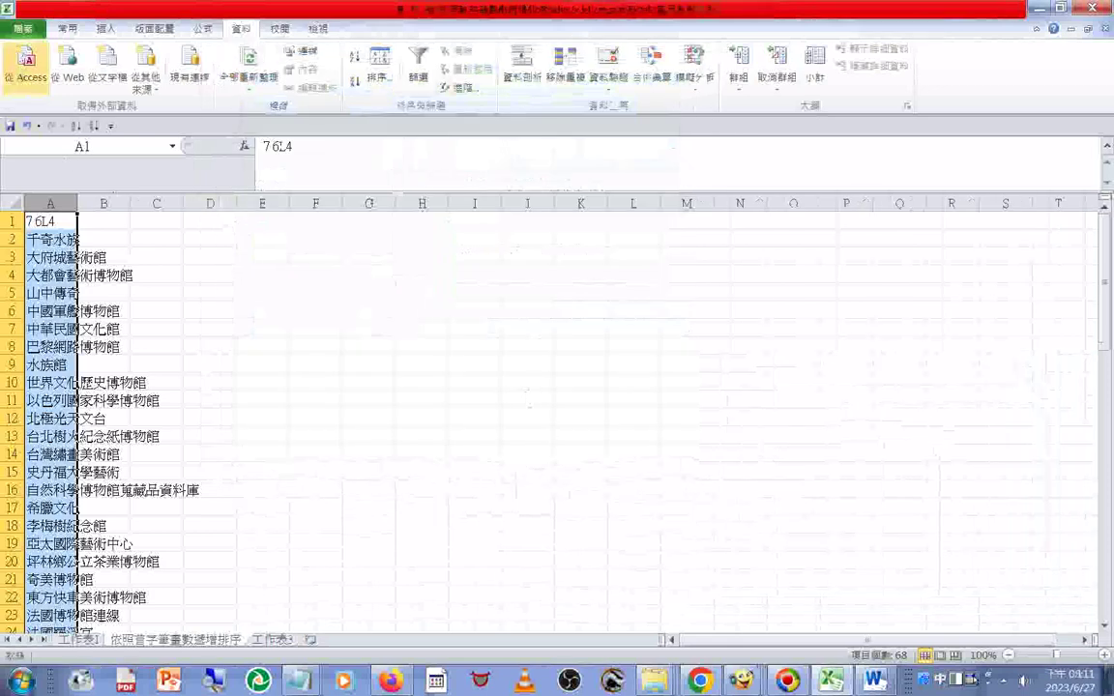
# Save a copy of the workbook under the same file name on drive H:
pyautogui.click(29, 29)
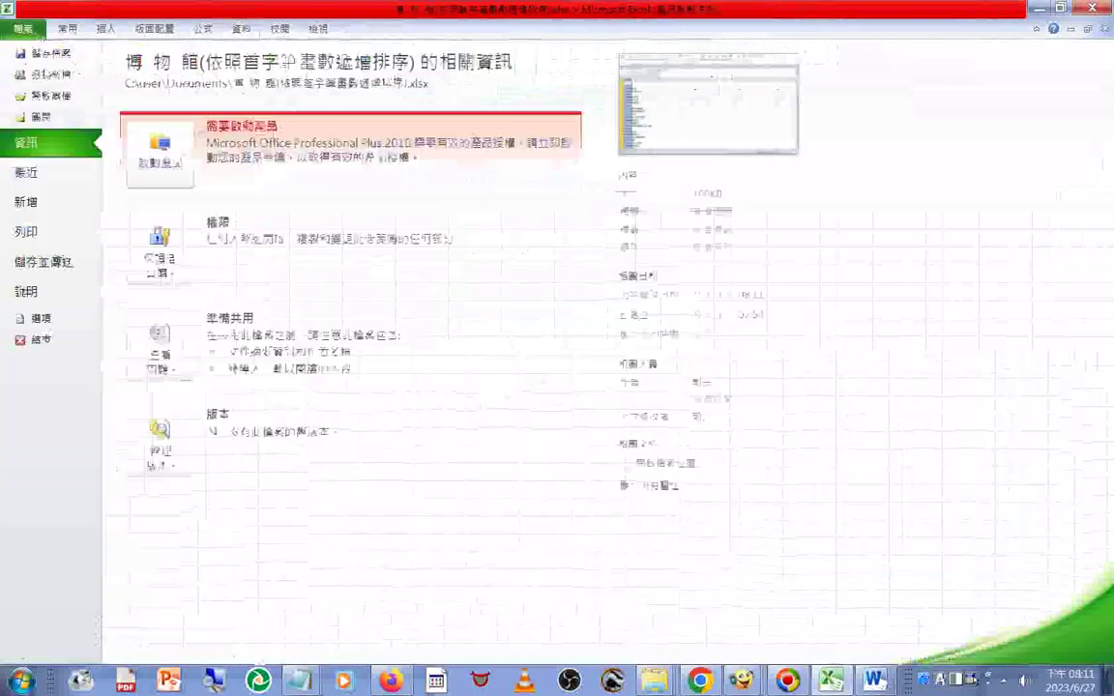
pyautogui.click(49, 74)
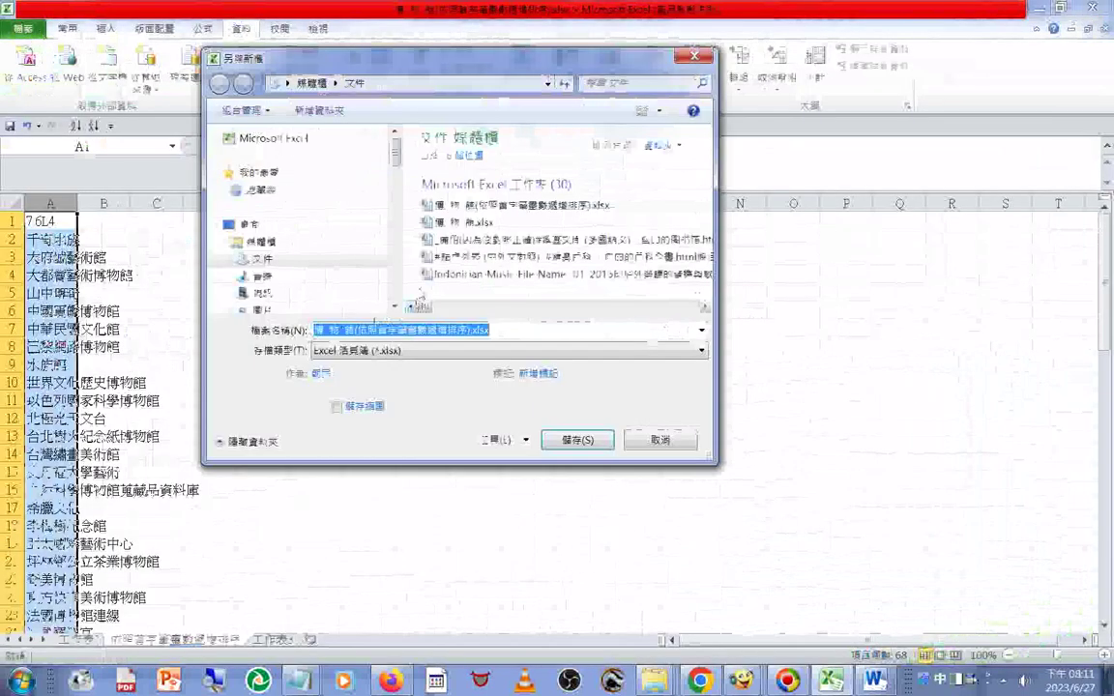
pyautogui.click(396, 290)
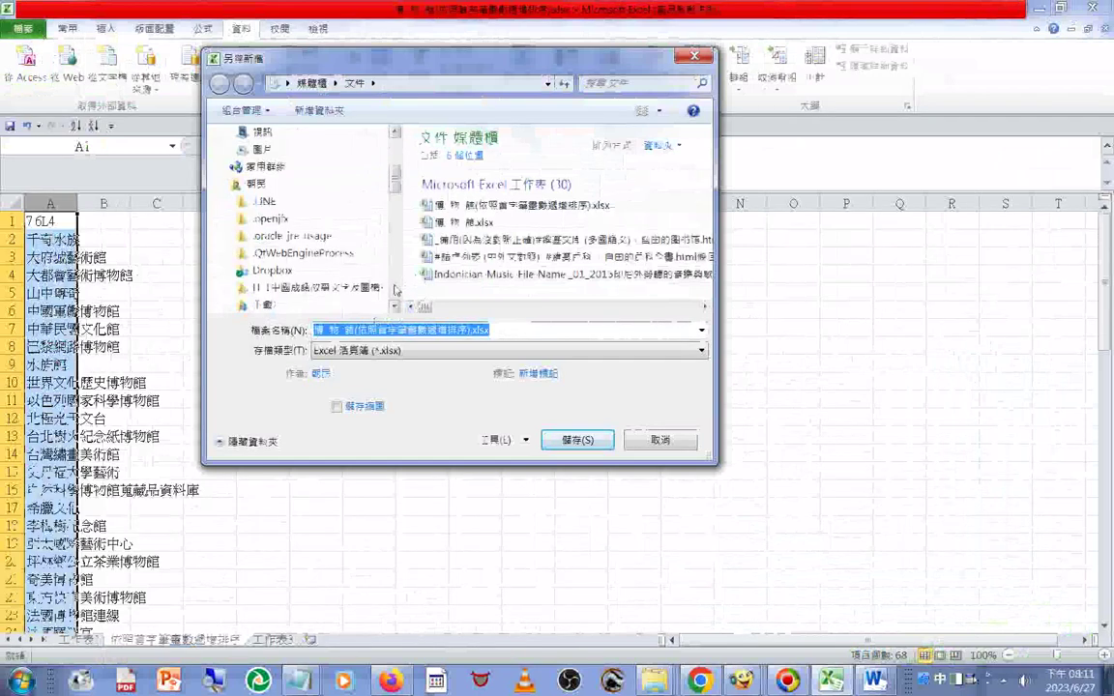
pyautogui.click(395, 290)
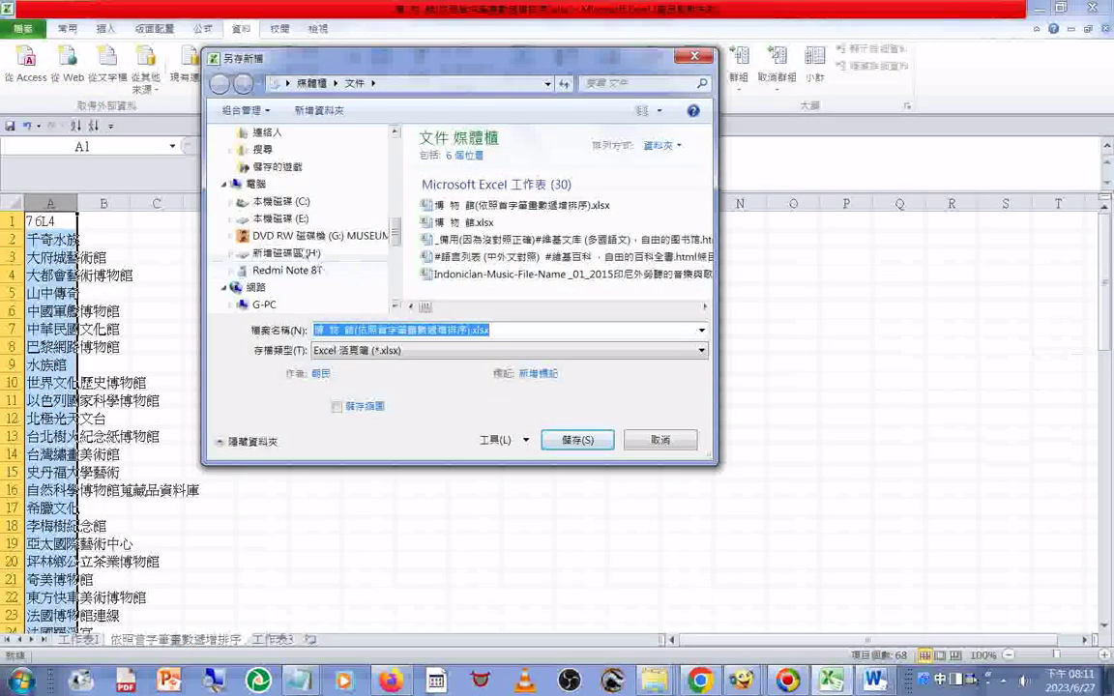
pyautogui.click(280, 229)
pyautogui.click(580, 441)
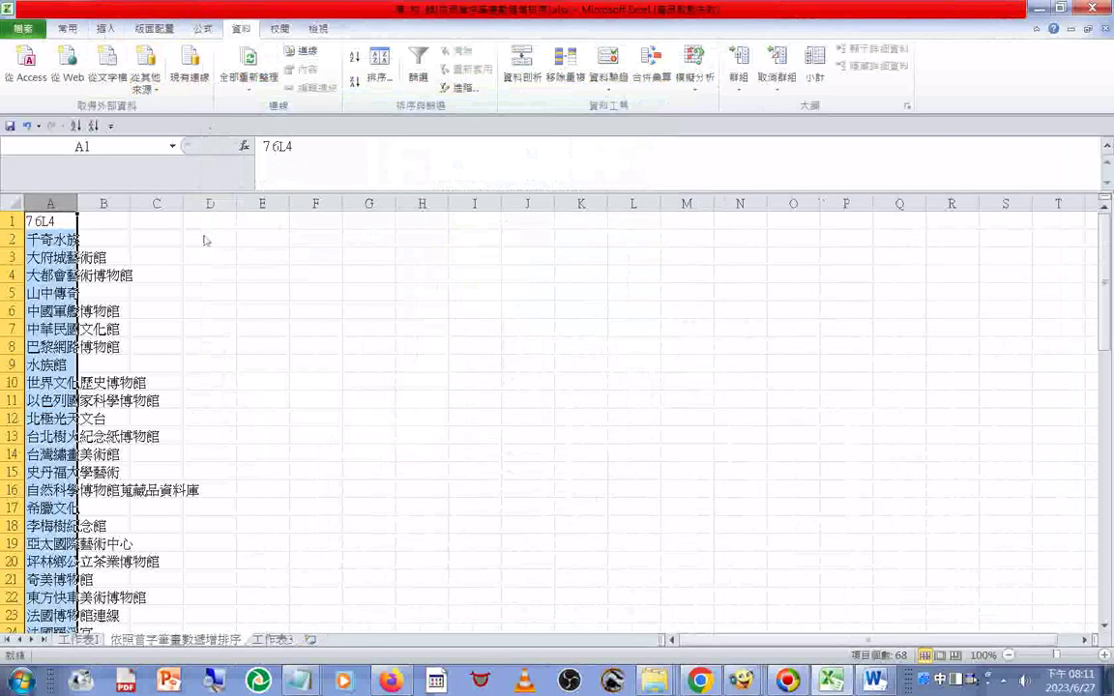
# Insert a screenshot of the browser window showing 博物館.htm at cell A69, just below the museum list
pyautogui.scroll(-18, 154, 367)
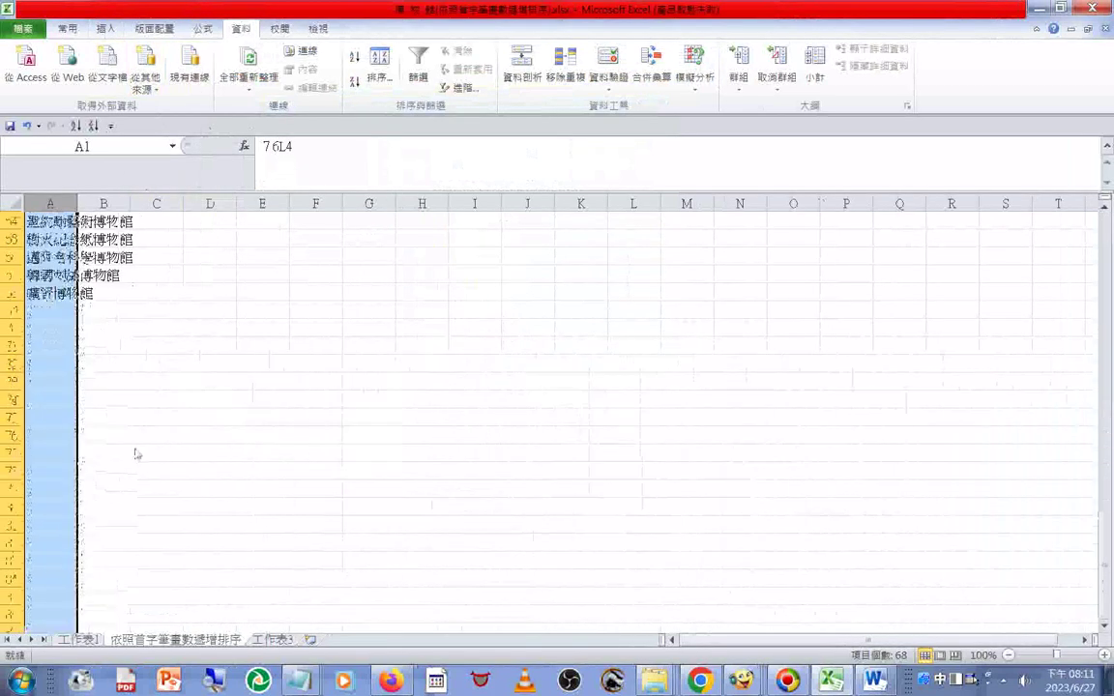
pyautogui.click(46, 474)
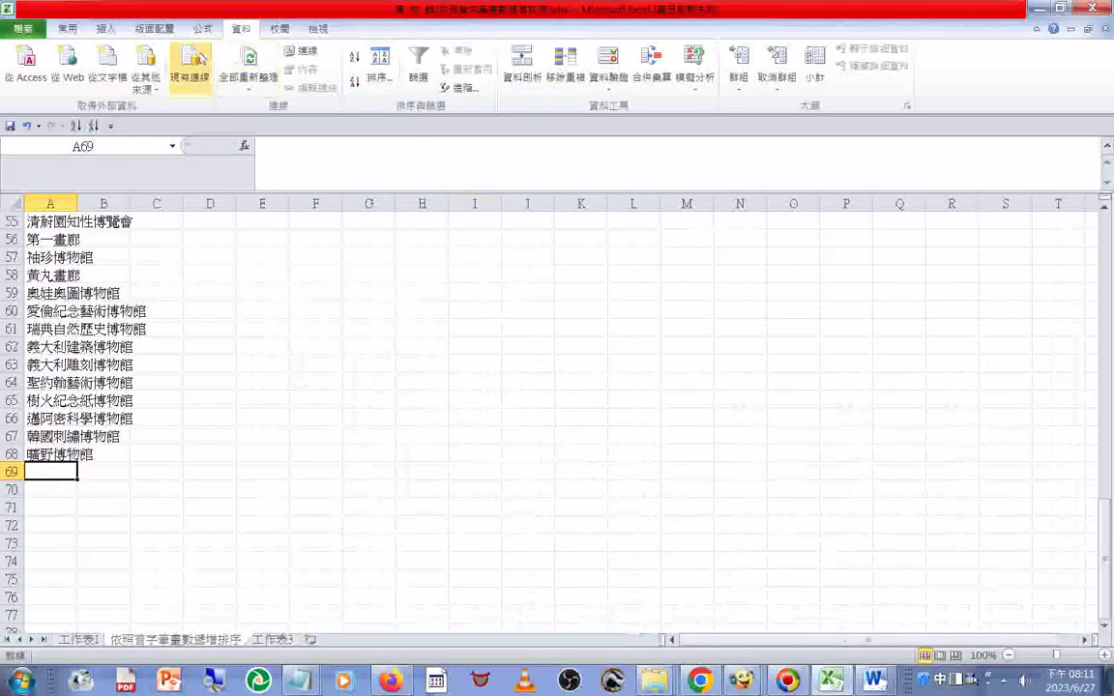
pyautogui.click(107, 29)
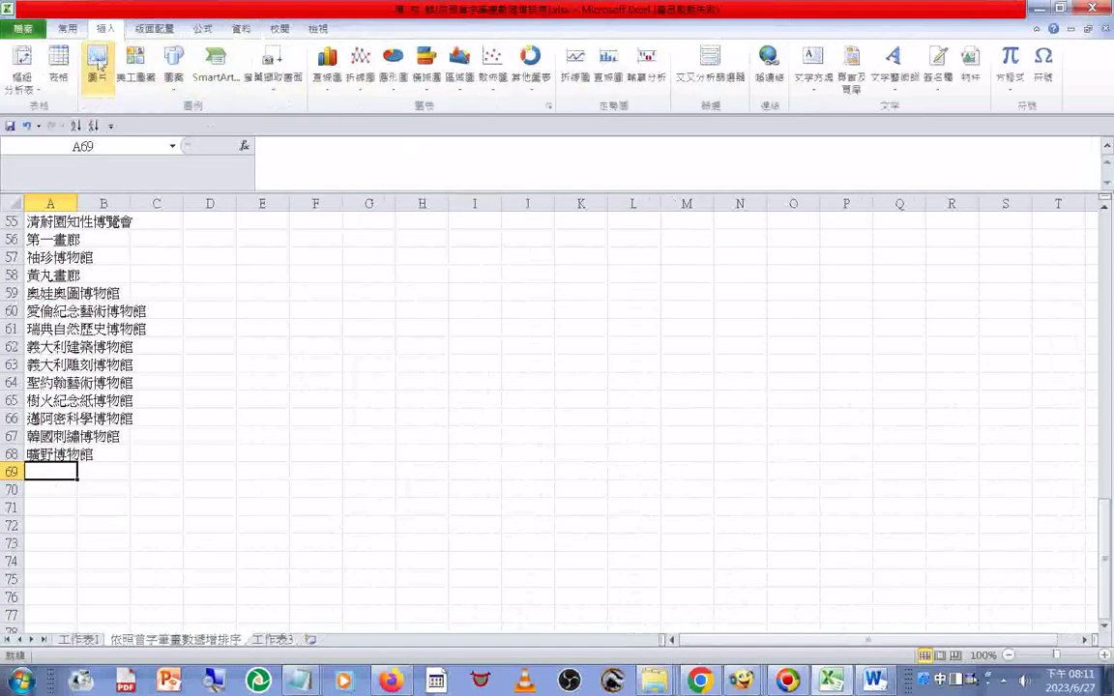
pyautogui.click(250, 70)
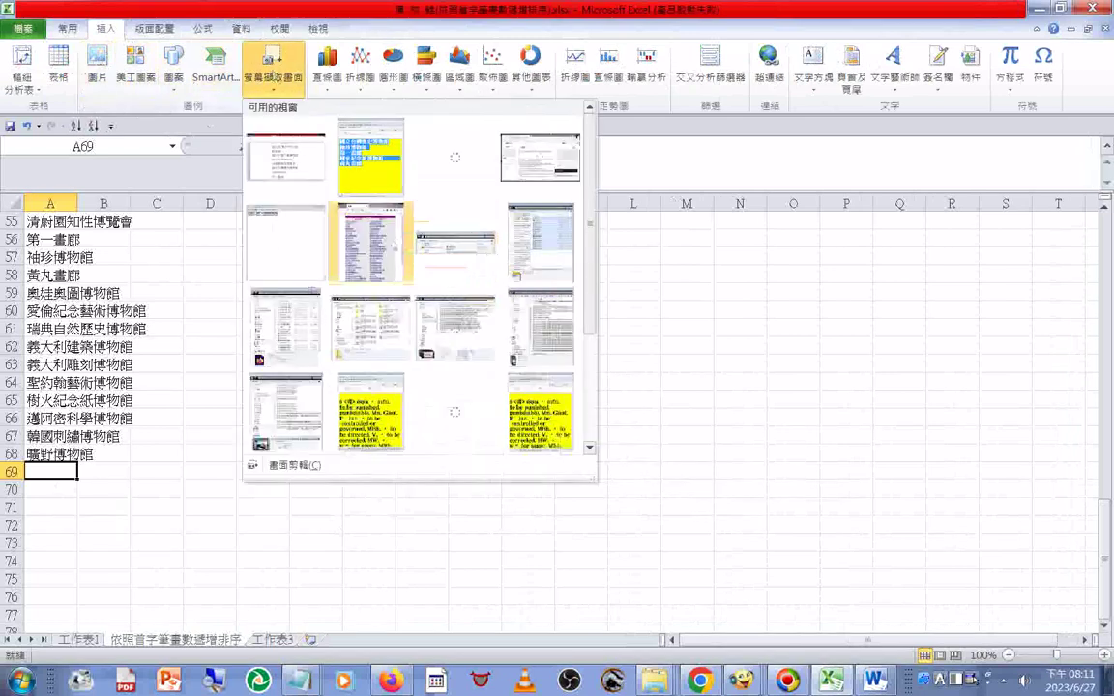
pyautogui.click(378, 252)
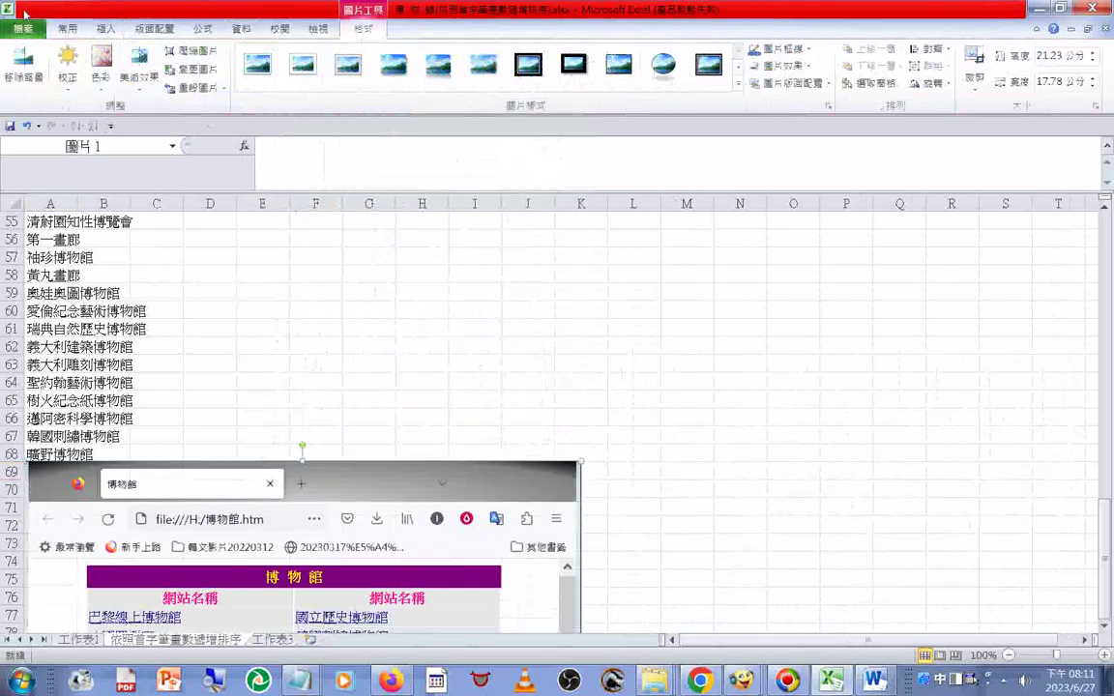
# Save the workbook with the screenshot on drive H: and save a copy under the same name in the 文件 folder
pyautogui.click(21, 29)
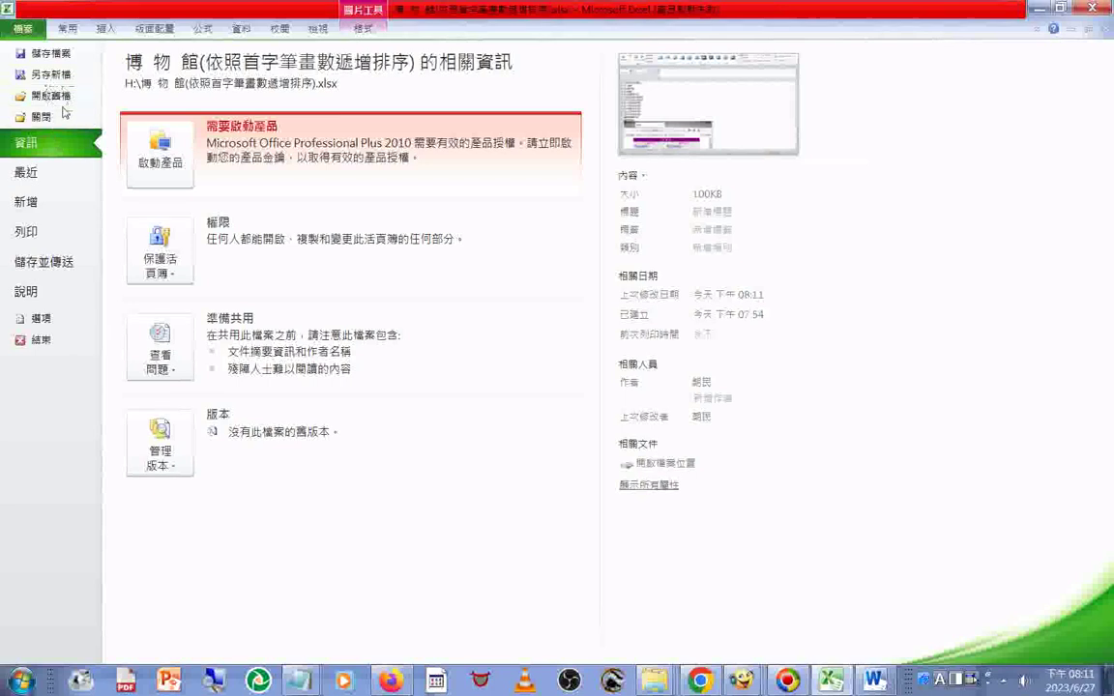
pyautogui.click(48, 54)
pyautogui.click(21, 29)
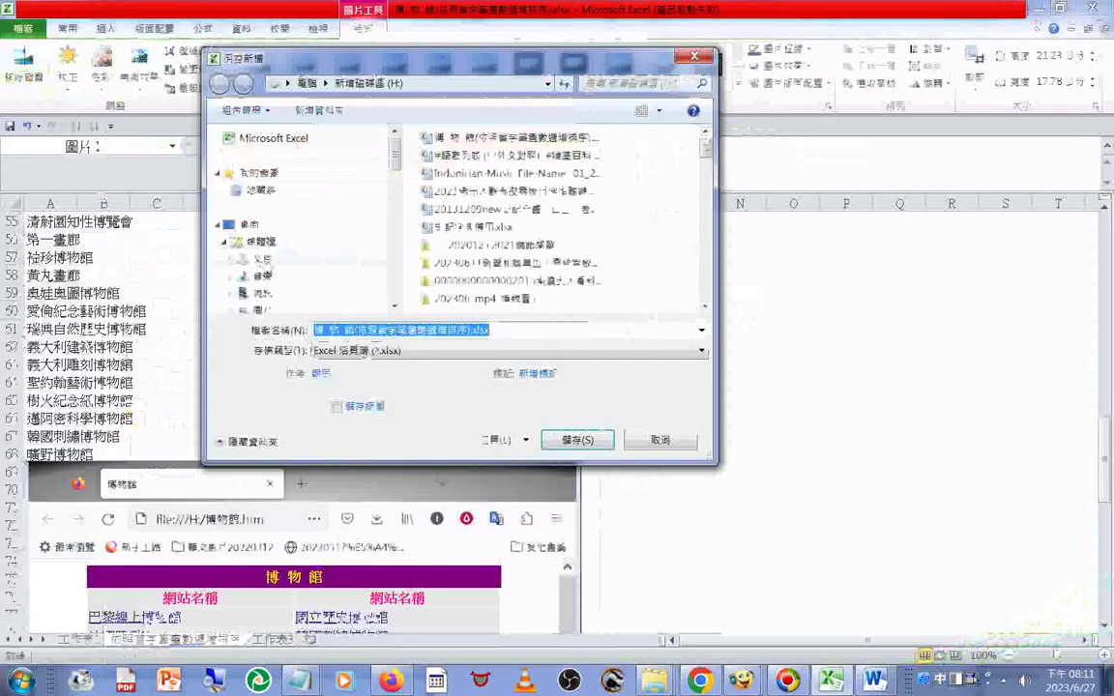
pyautogui.click(262, 259)
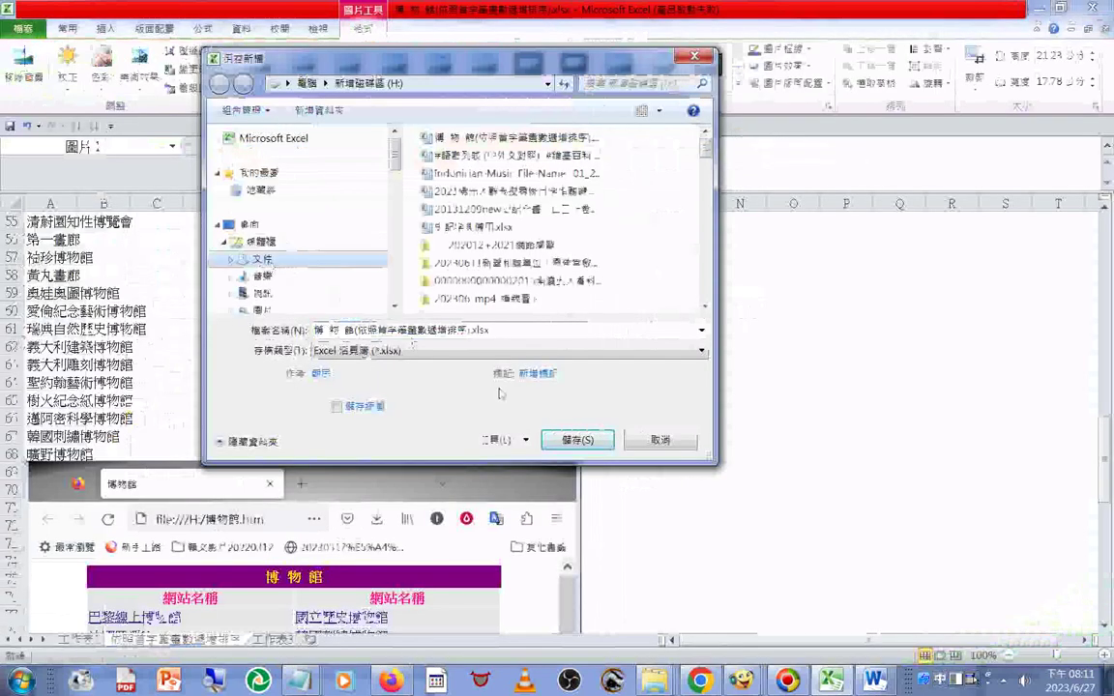
pyautogui.click(609, 442)
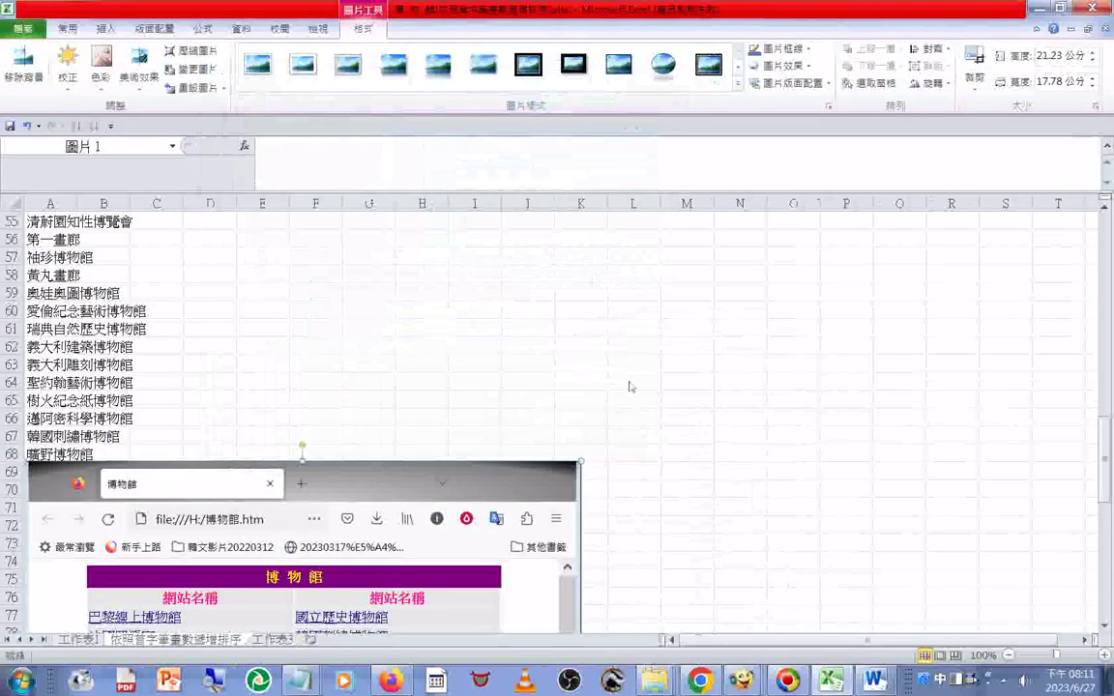
# Delete row 1 containing the stray text 7 6L4 and check the rest of the museum list
pyautogui.scroll(-4, 715, 374)
pyautogui.scroll(20, 716, 375)
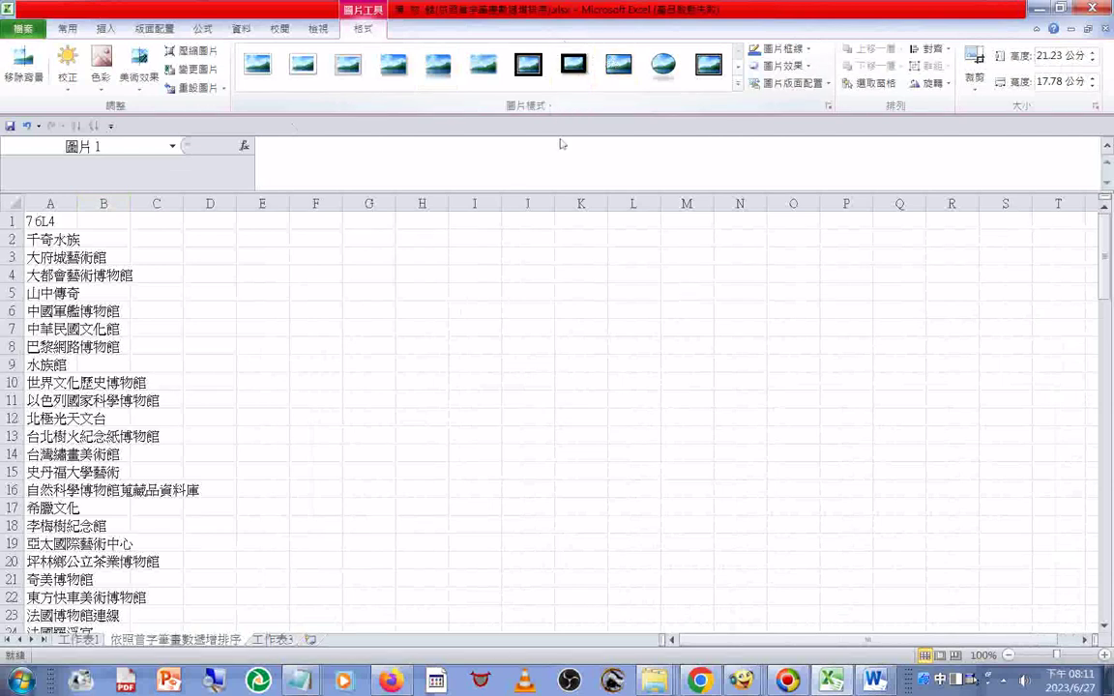
pyautogui.doubleClick(67, 222)
pyautogui.moveTo(68, 223); pyautogui.dragTo(3, 229)
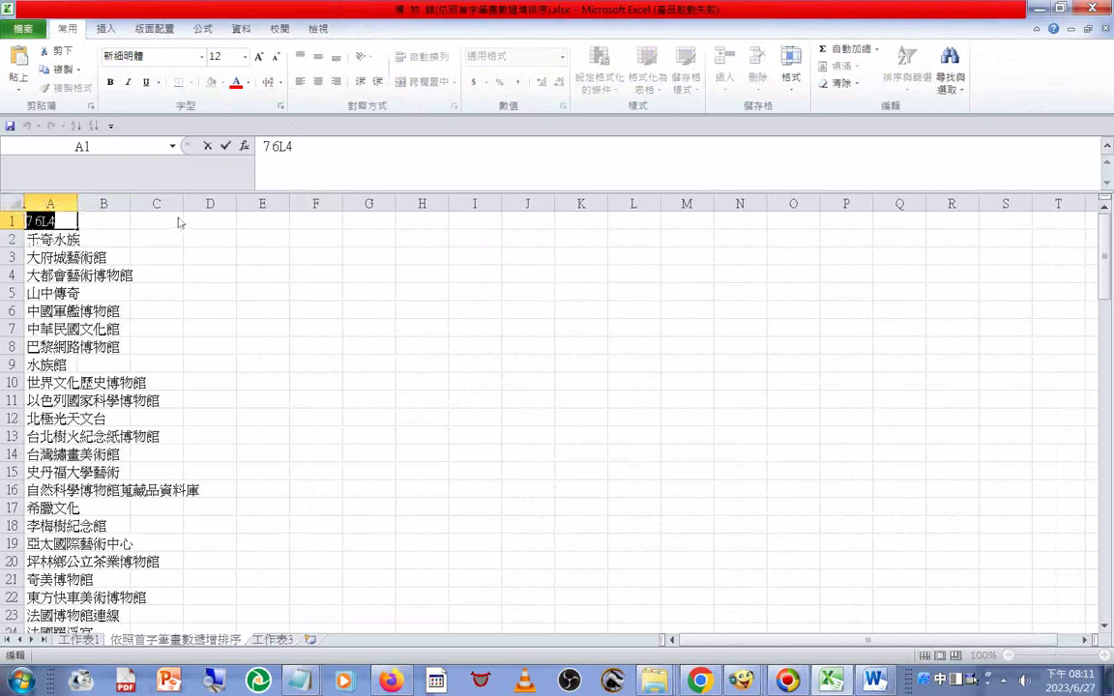
pyautogui.click(12, 222)
pyautogui.rightClick(11, 225)
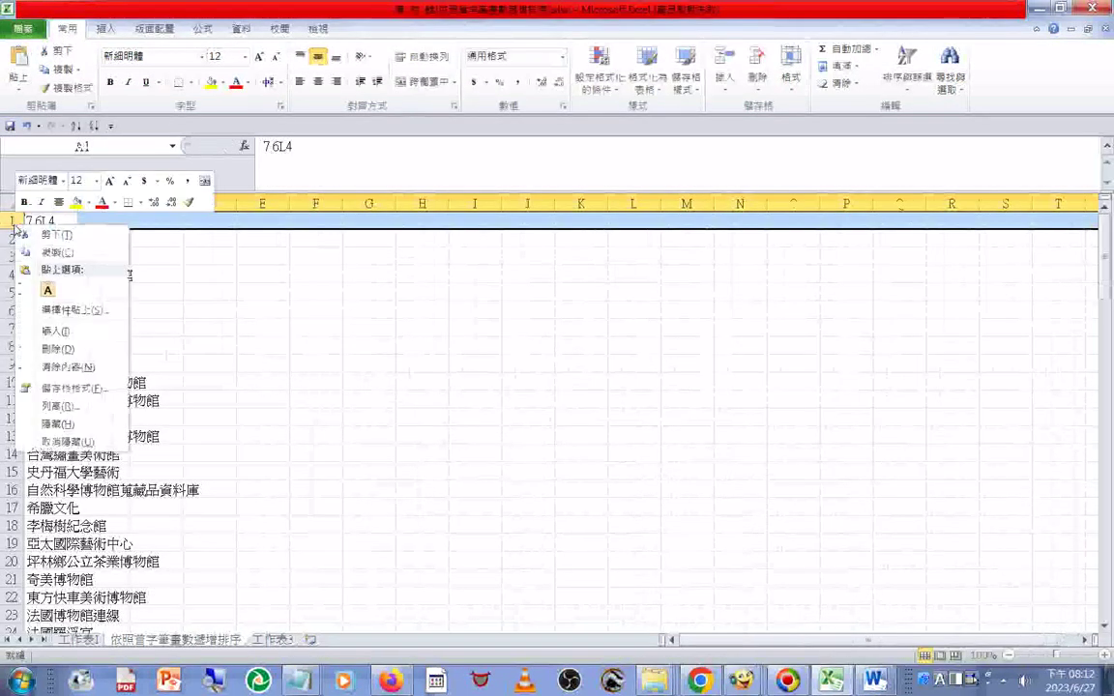
pyautogui.click(53, 349)
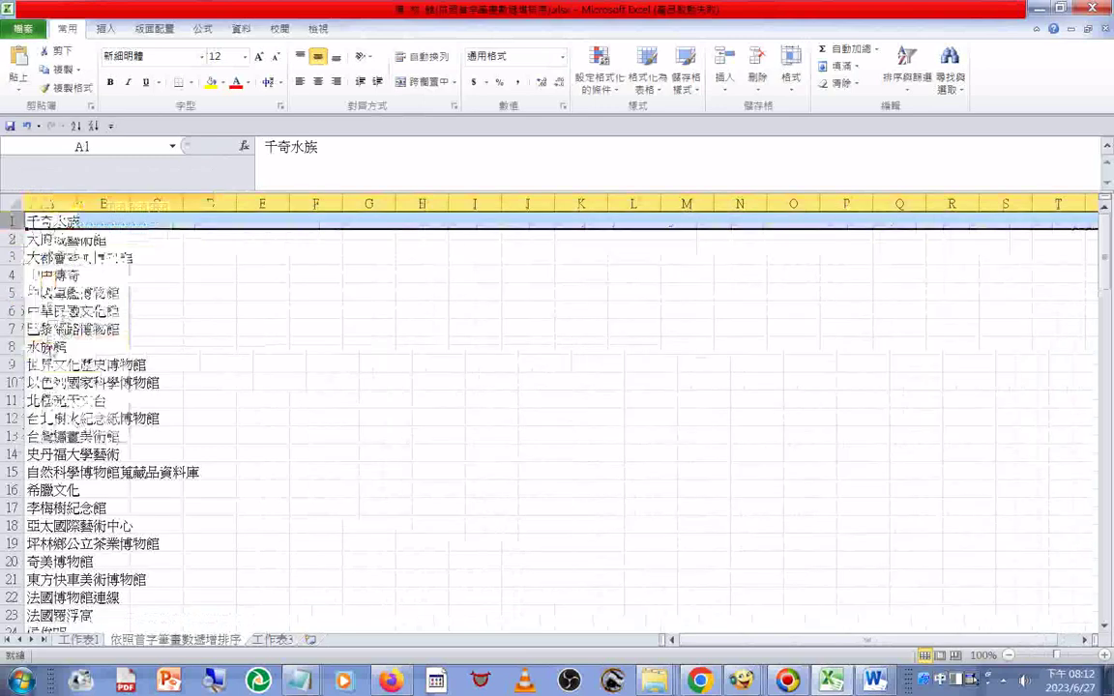
pyautogui.scroll(-8, 288, 346)
pyautogui.scroll(-7, 300, 387)
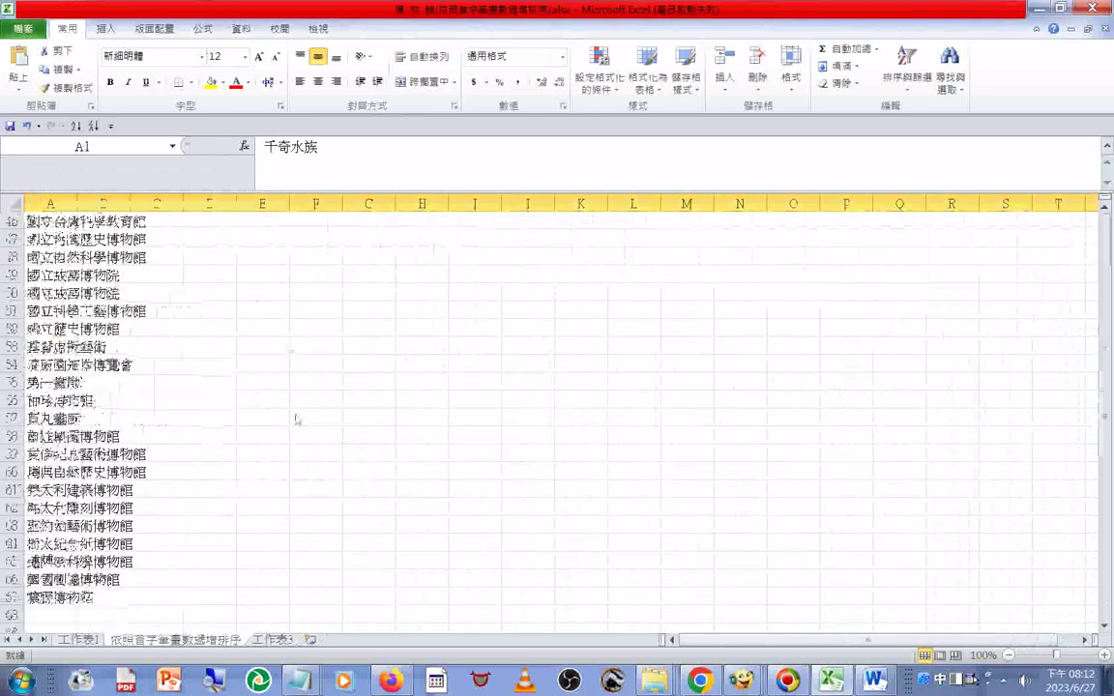
pyautogui.scroll(3, 310, 373)
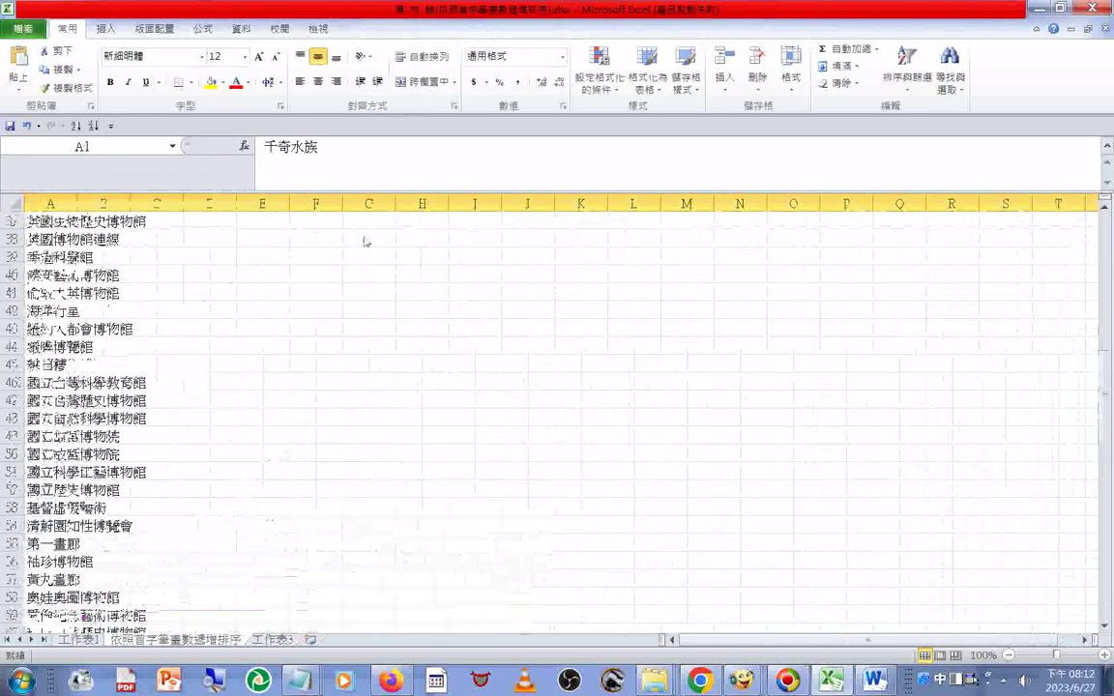
pyautogui.scroll(12, 366, 241)
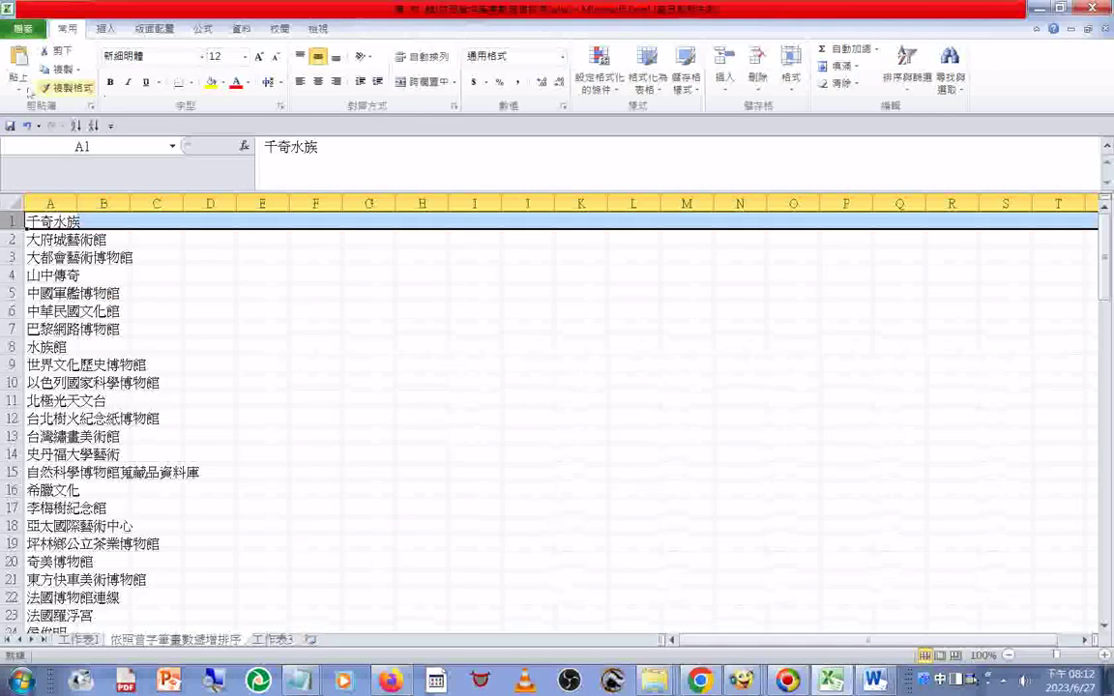
# Save the workbook, then save it again under the same name on drive H:, replacing the existing file
pyautogui.click(22, 28)
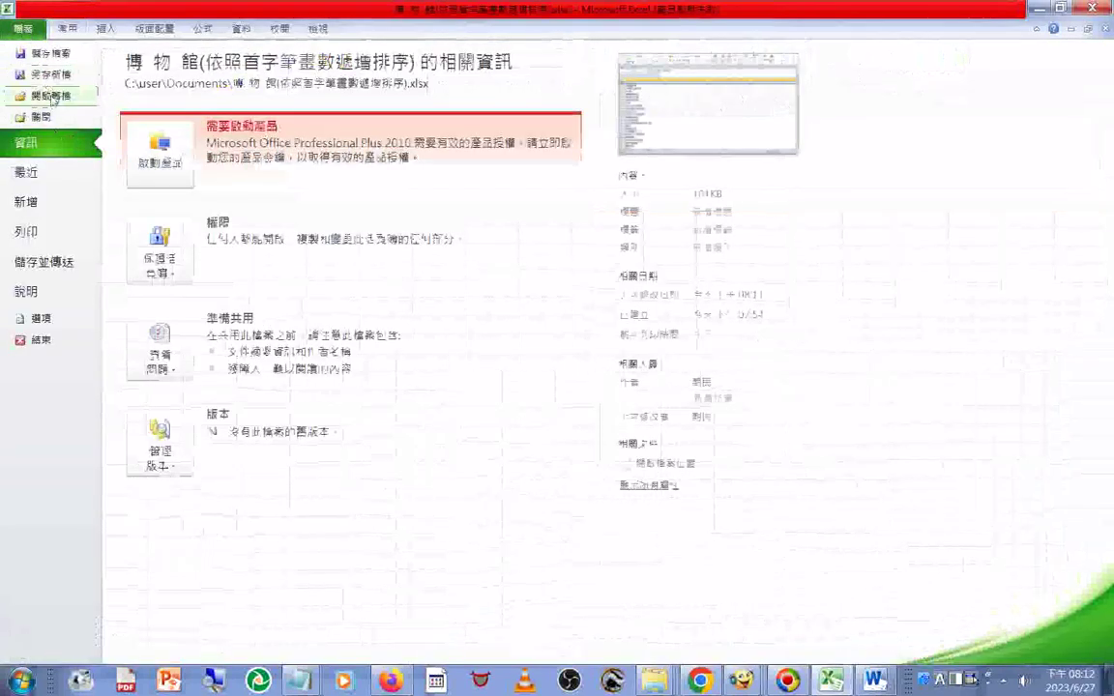
pyautogui.click(58, 55)
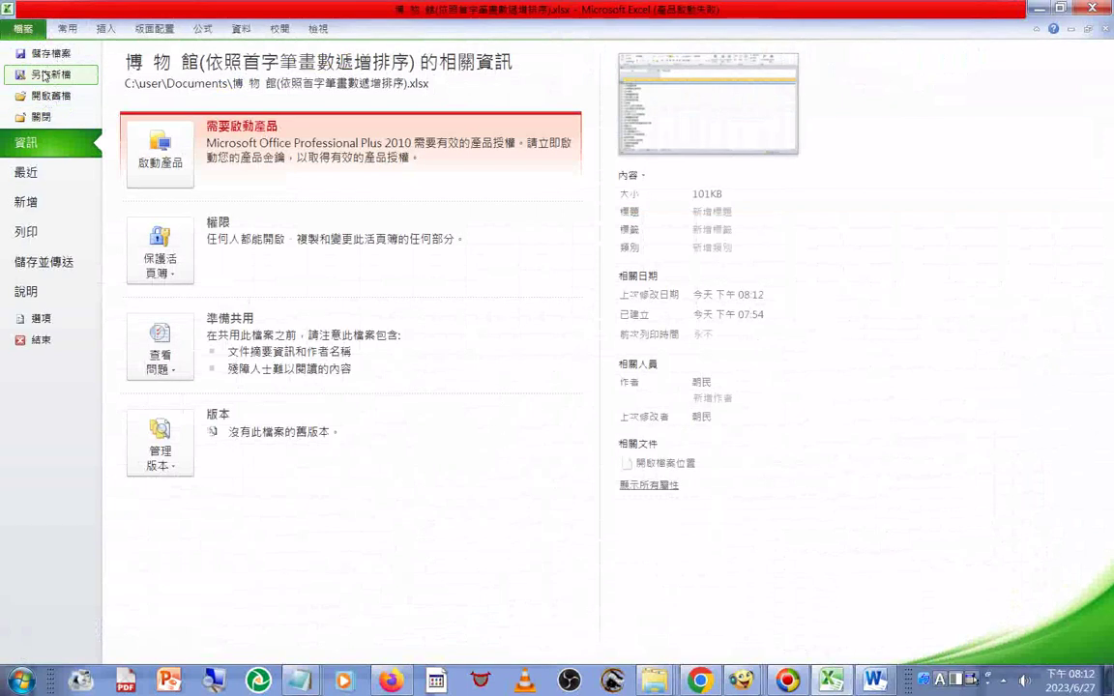
pyautogui.click(45, 76)
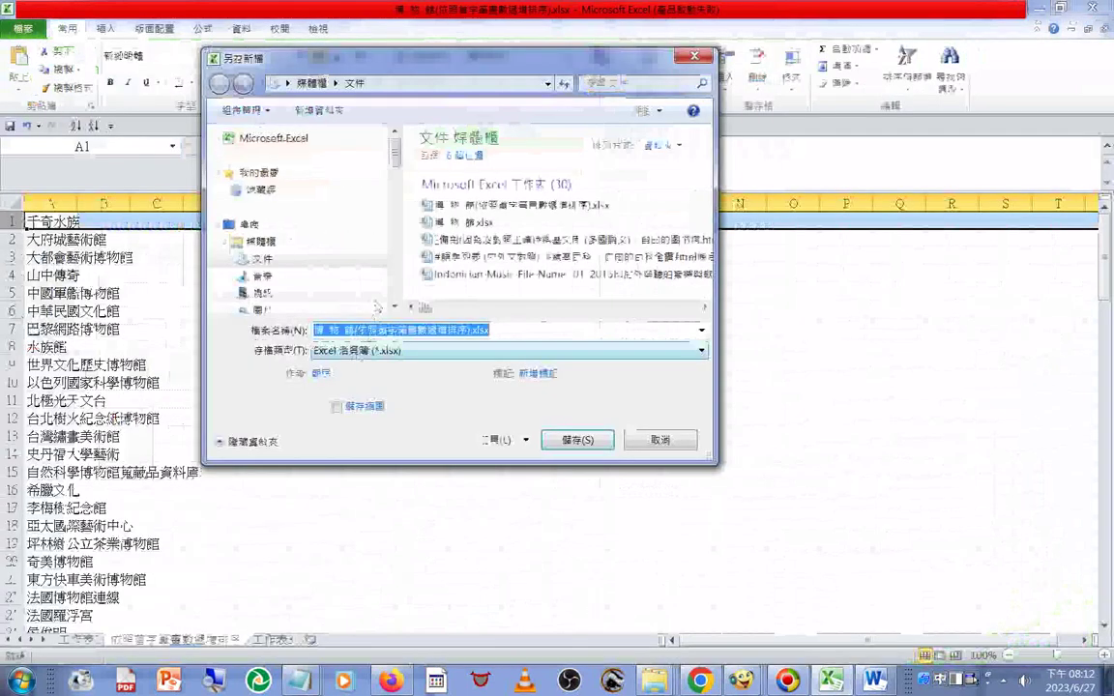
pyautogui.scroll(-5, 331, 242)
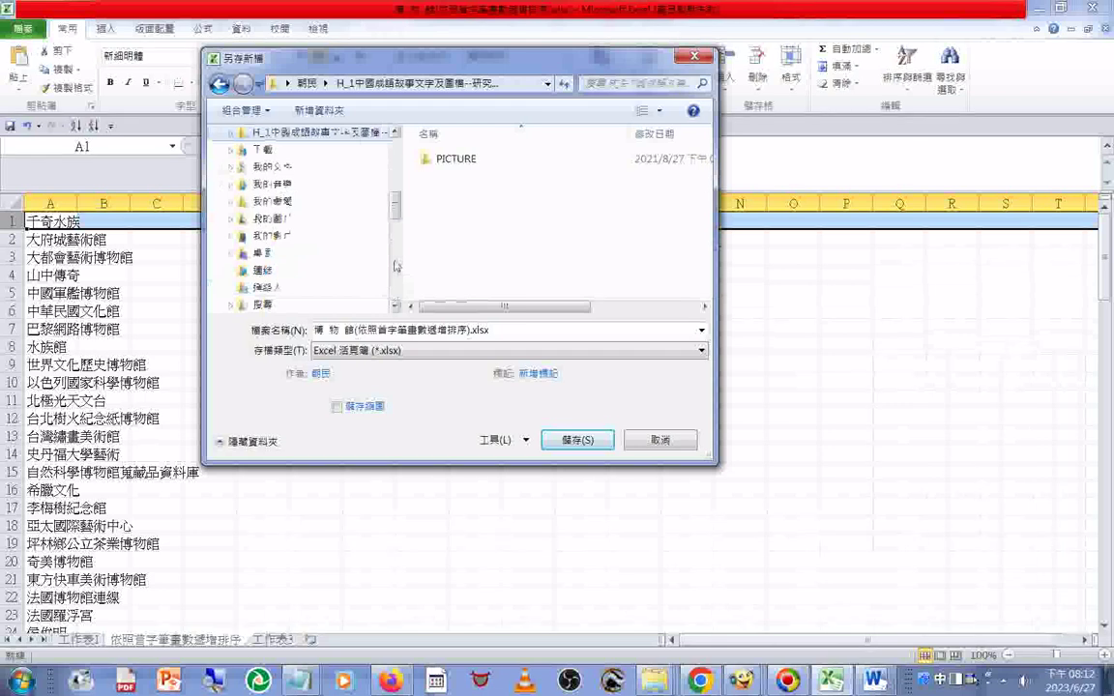
pyautogui.click(287, 252)
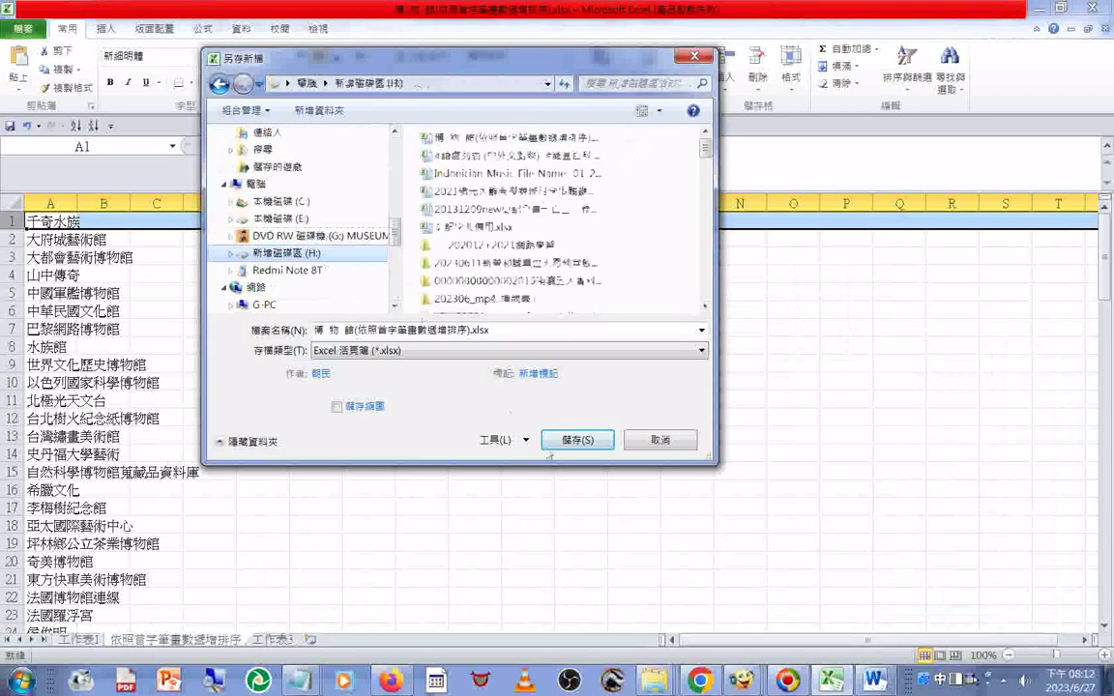
pyautogui.click(578, 441)
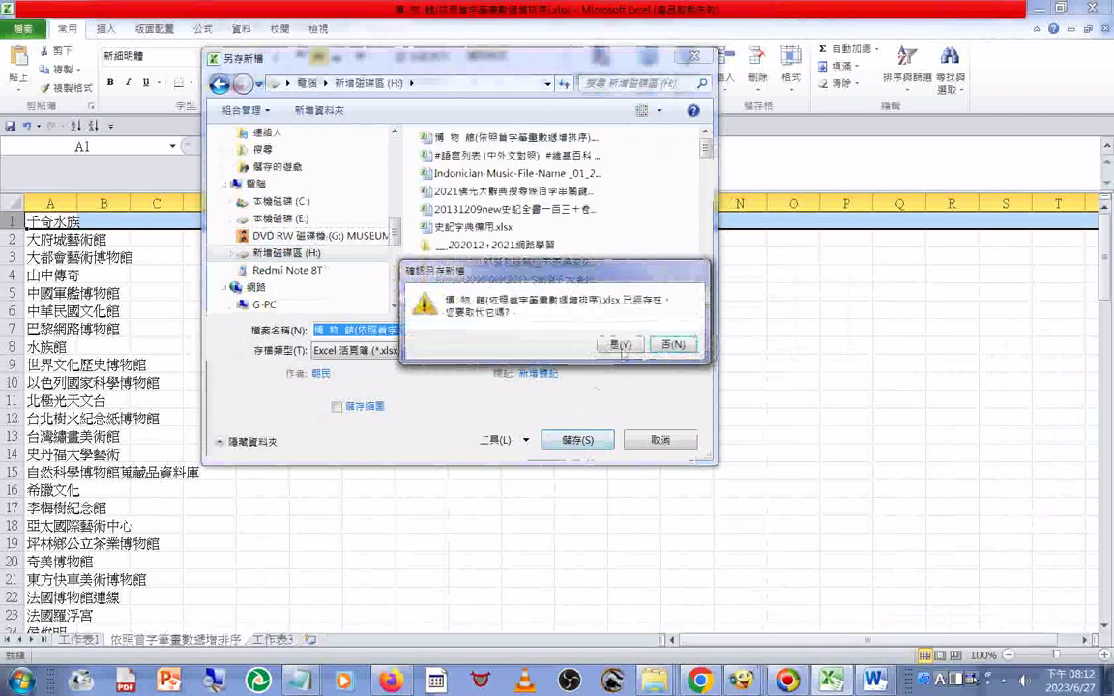
pyautogui.click(619, 377)
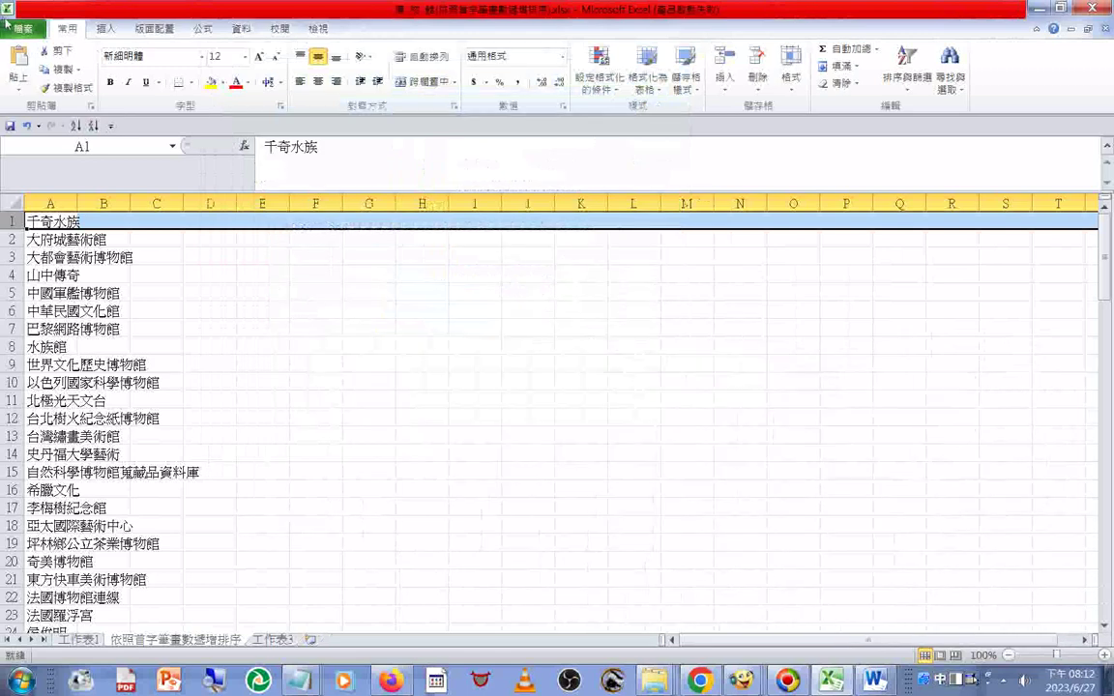
# Save another copy of the workbook under the same file name on drive E:
pyautogui.click(27, 31)
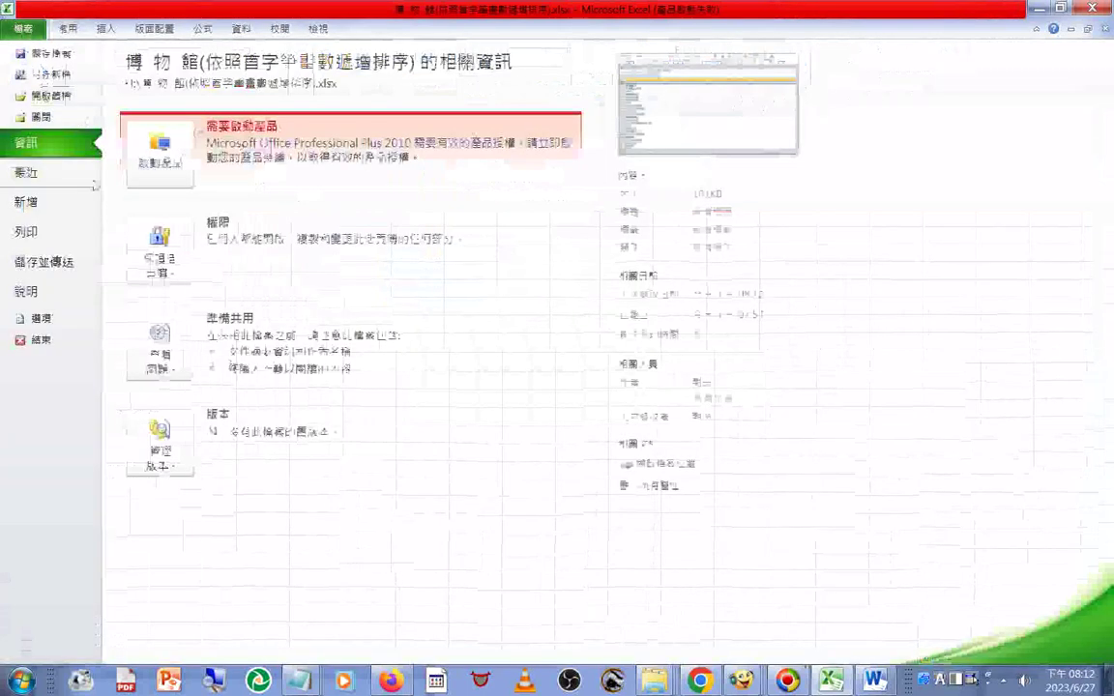
pyautogui.click(51, 75)
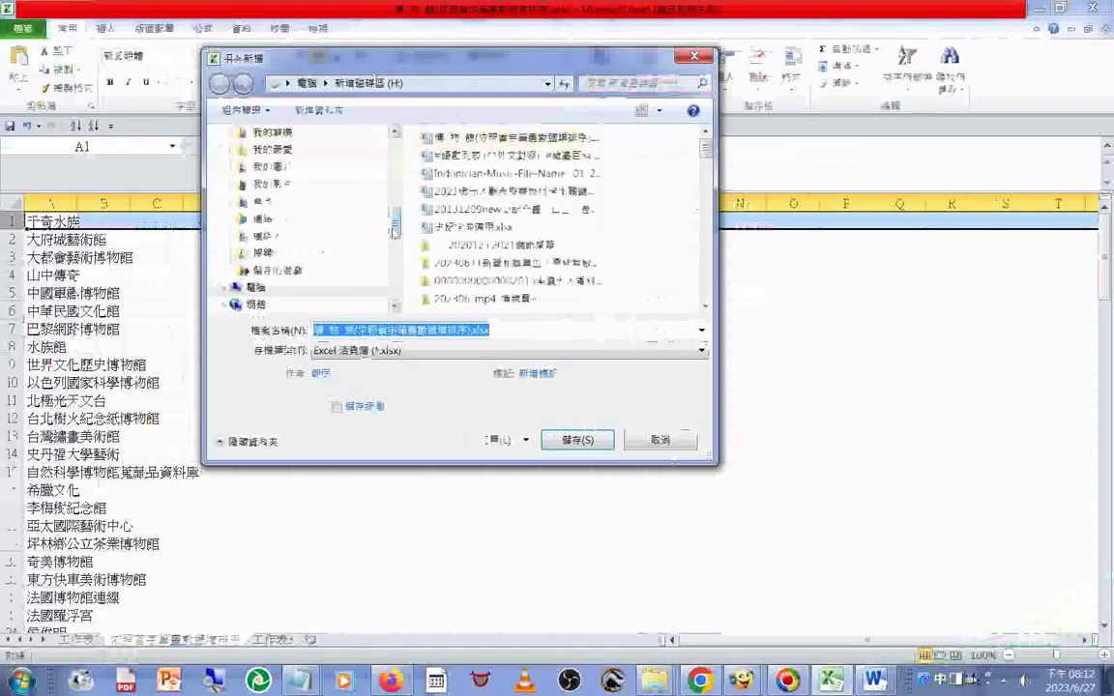
pyautogui.scroll(-3, 395, 290)
pyautogui.scroll(2, 395, 290)
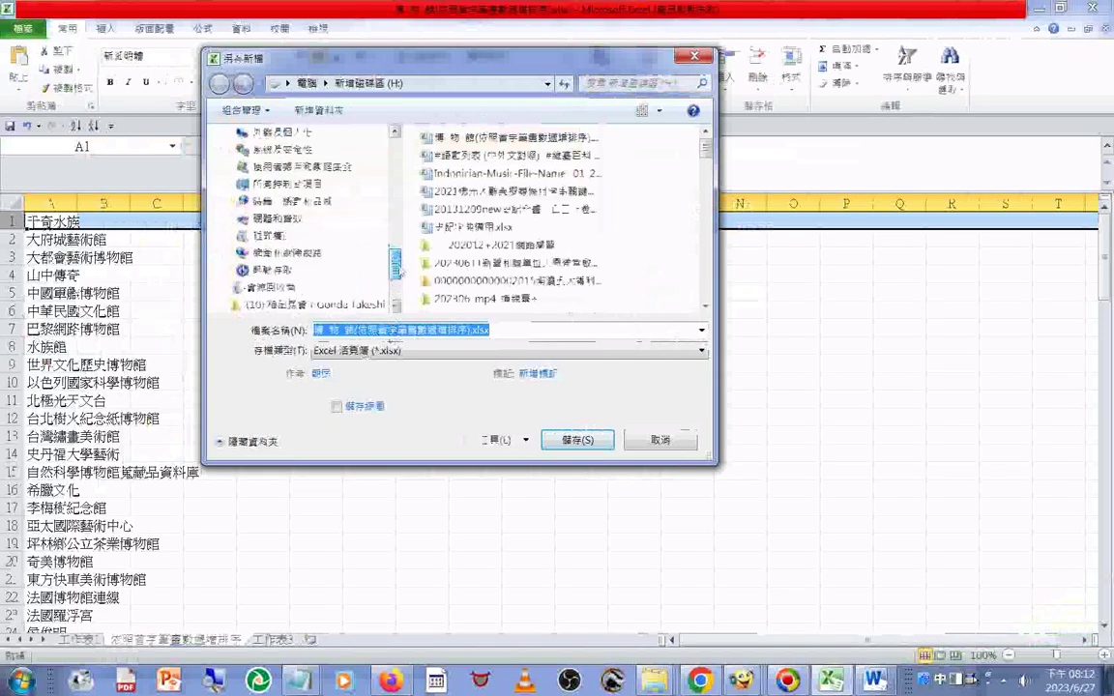
pyautogui.scroll(3, 401, 273)
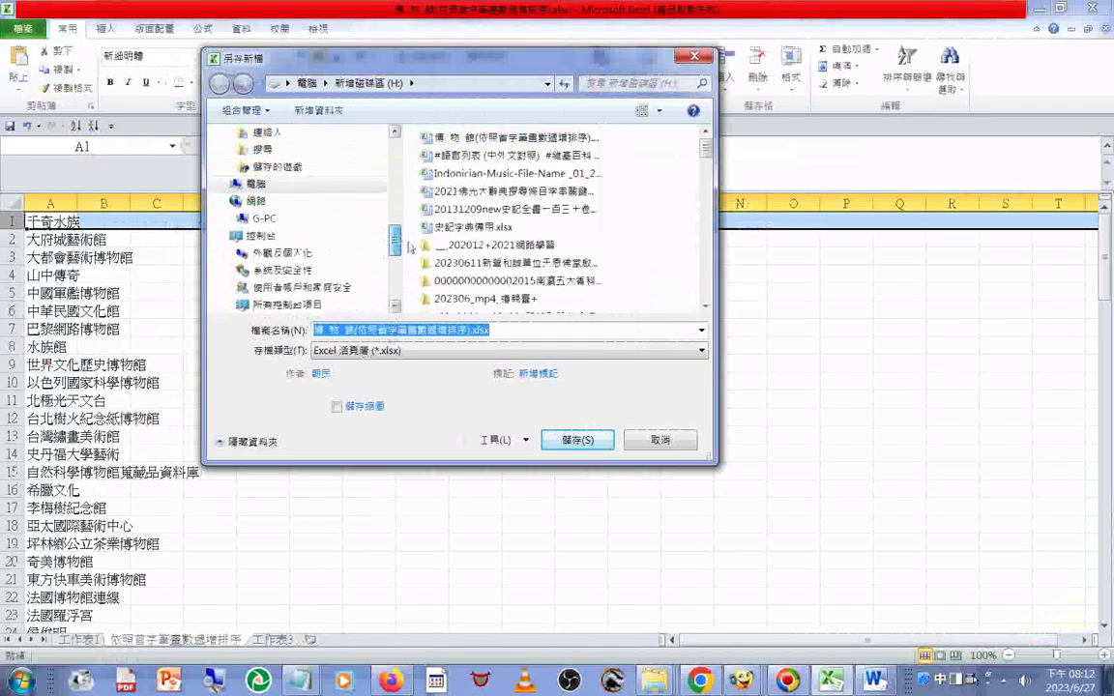
pyautogui.click(288, 186)
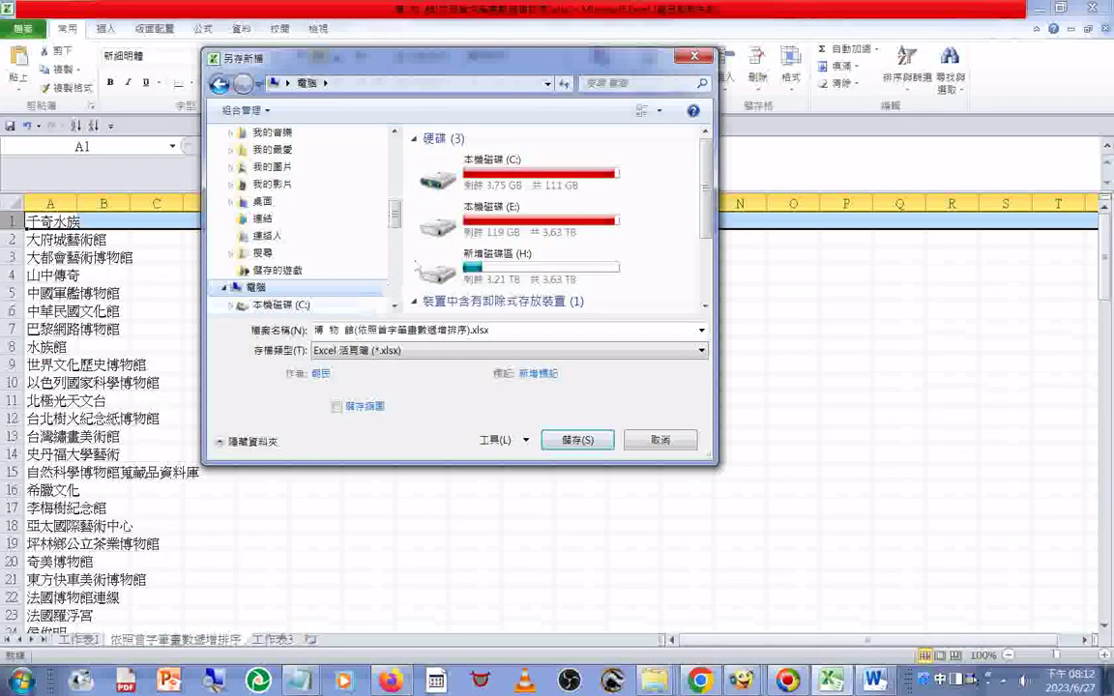
pyautogui.doubleClick(446, 203)
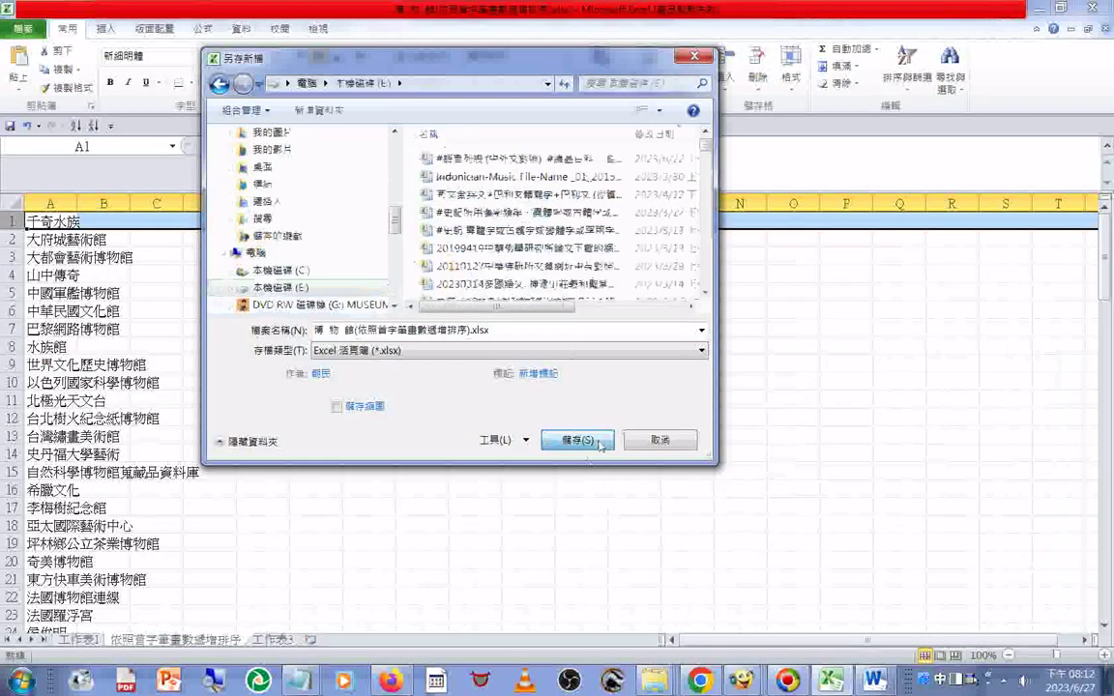
pyautogui.click(577, 440)
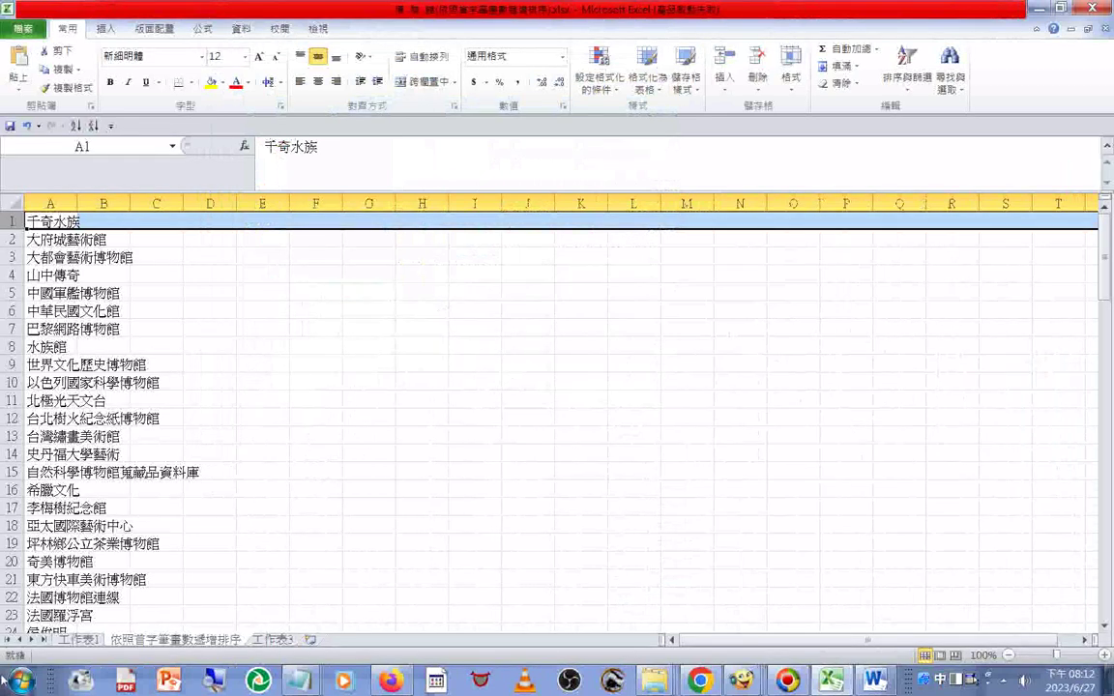
# Open a new Notepad document and paste the copied title 博 物 館(依照首字筆畫數遞增排序) into it
pyautogui.press('super')
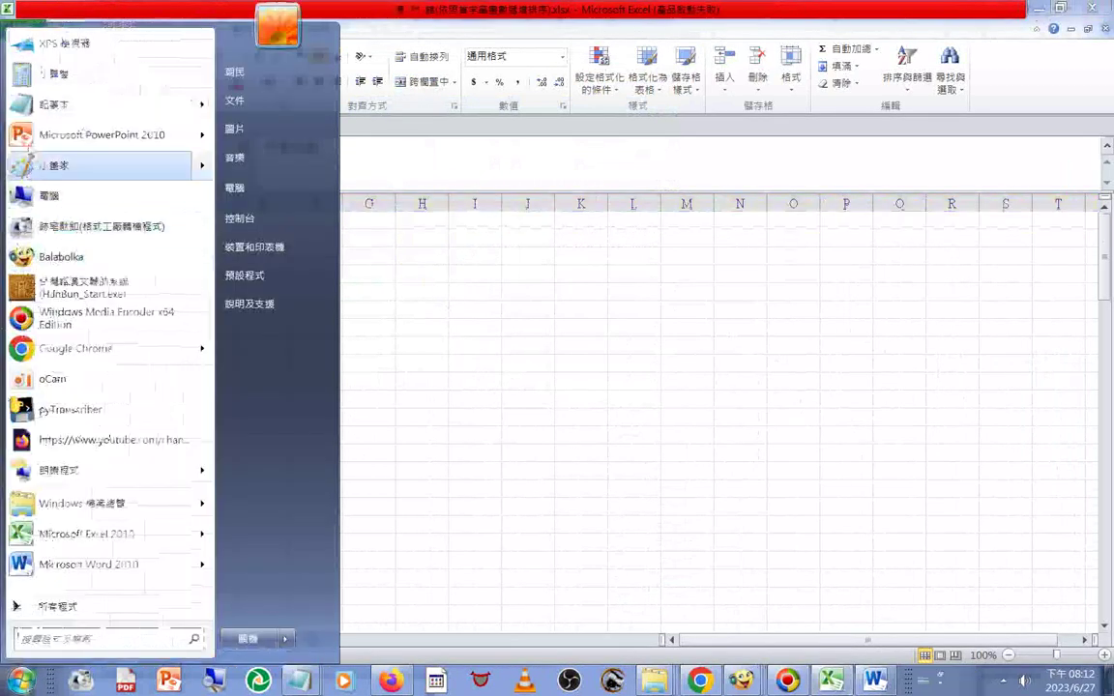
pyautogui.rightClick(475, 285)
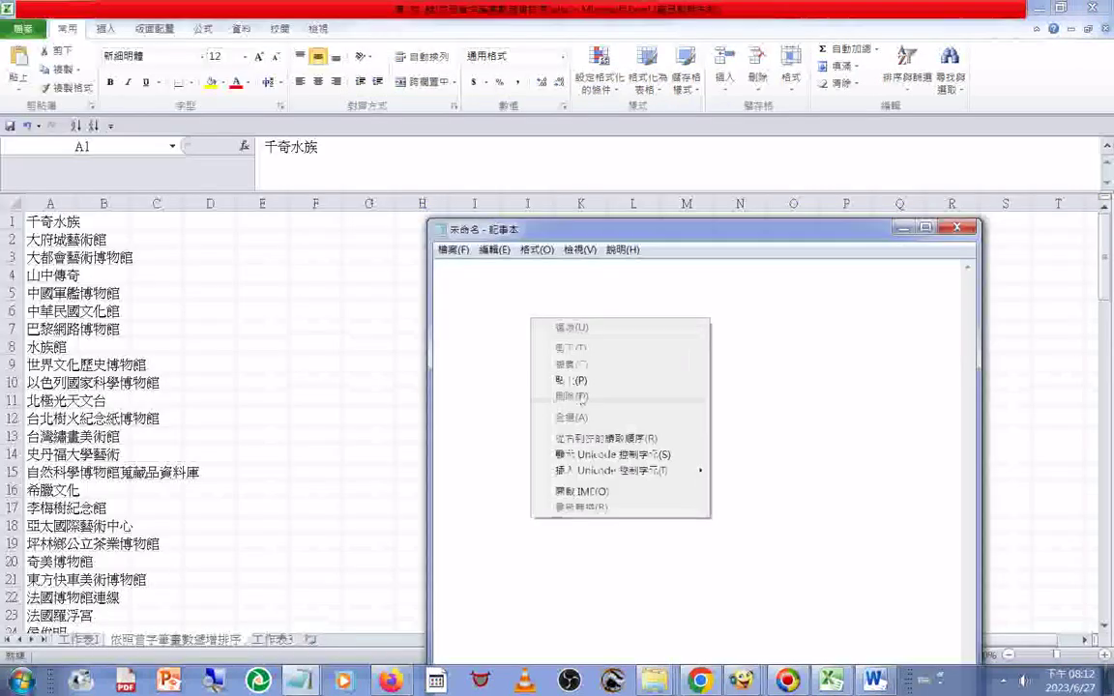
pyautogui.click(573, 378)
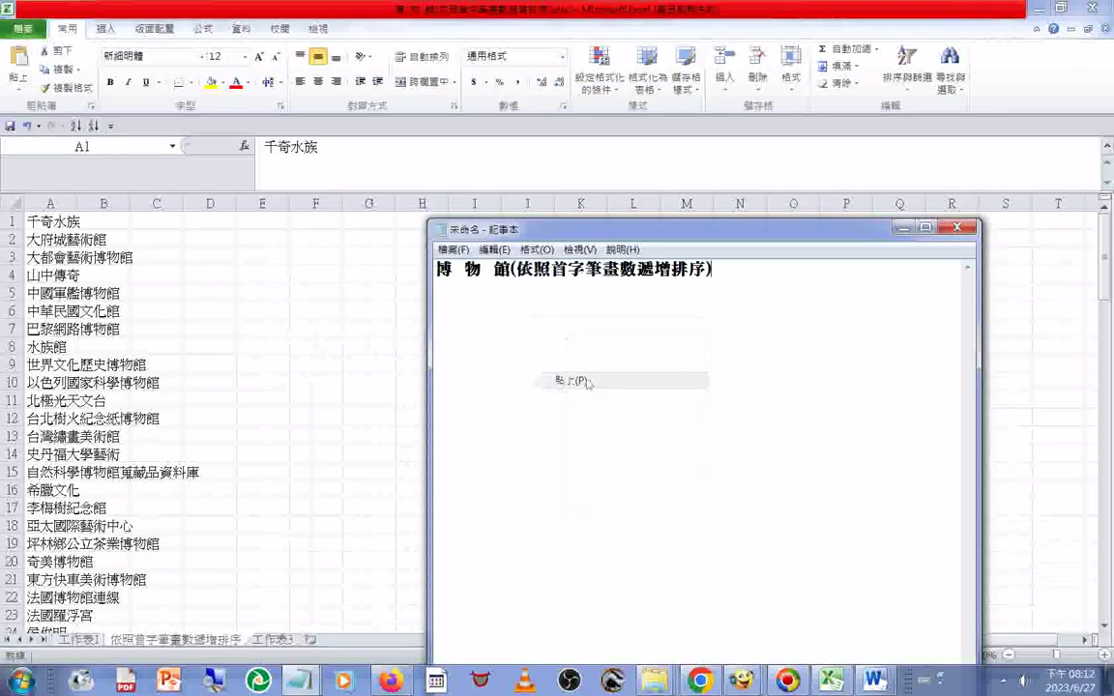
# Save the text file on drive H: as 博 物 館(依照首字筆畫數遞增排序)20230627.txt and append 20230627 to its heading
pyautogui.click(450, 251)
pyautogui.click(484, 314)
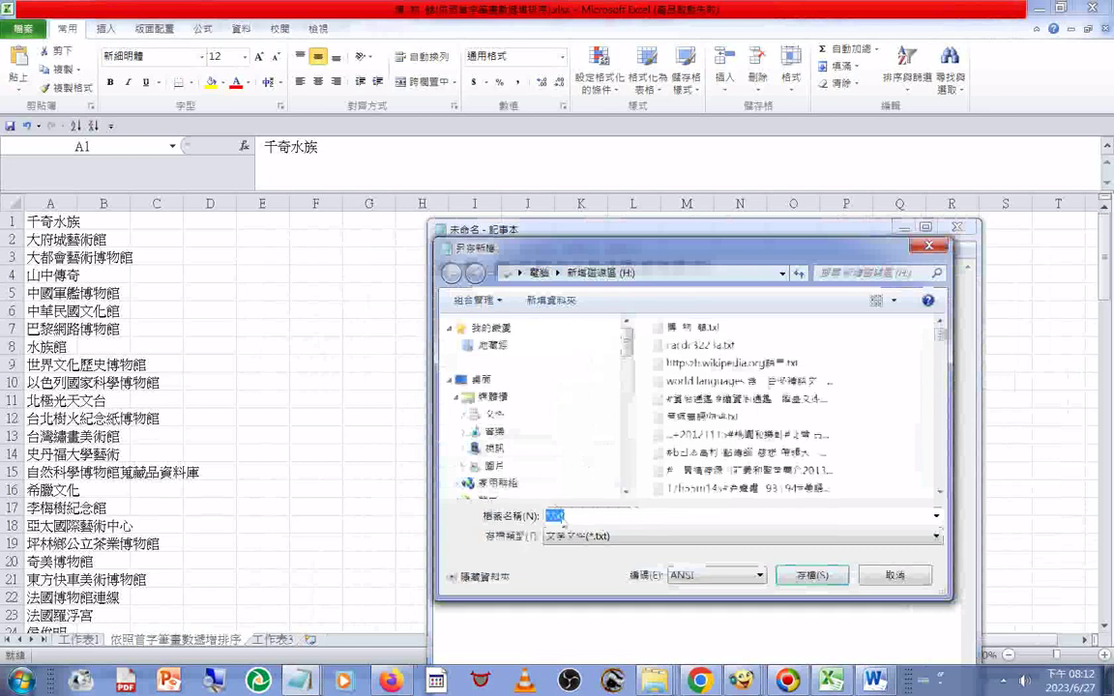
pyautogui.rightClick(561, 513)
pyautogui.click(599, 379)
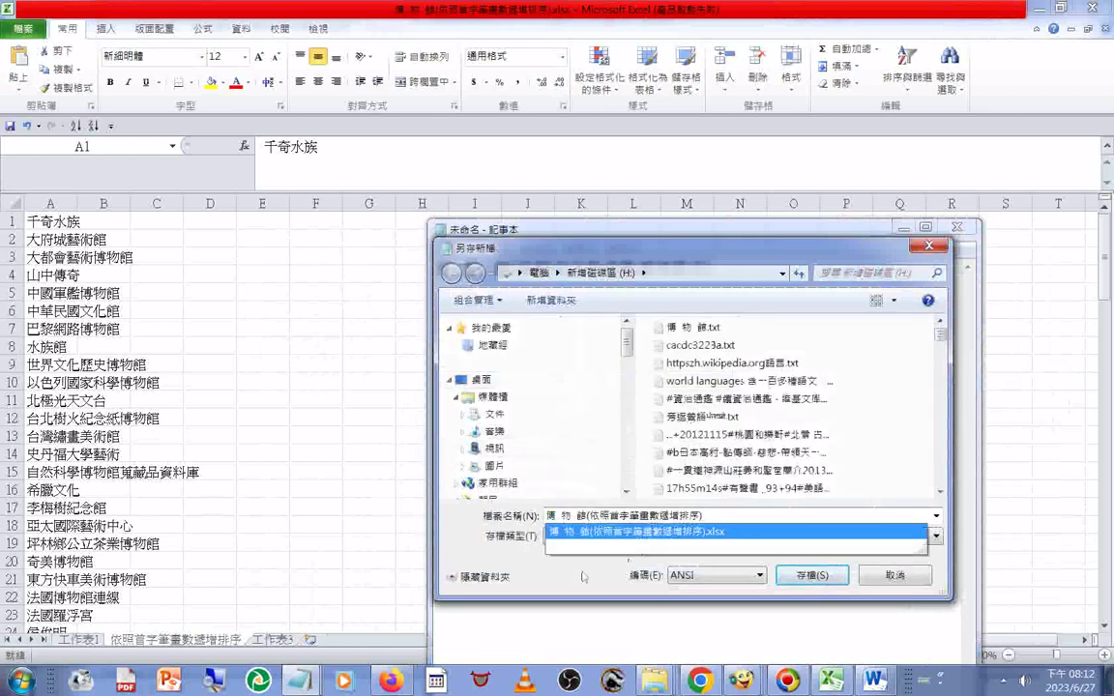
pyautogui.write('20230627')
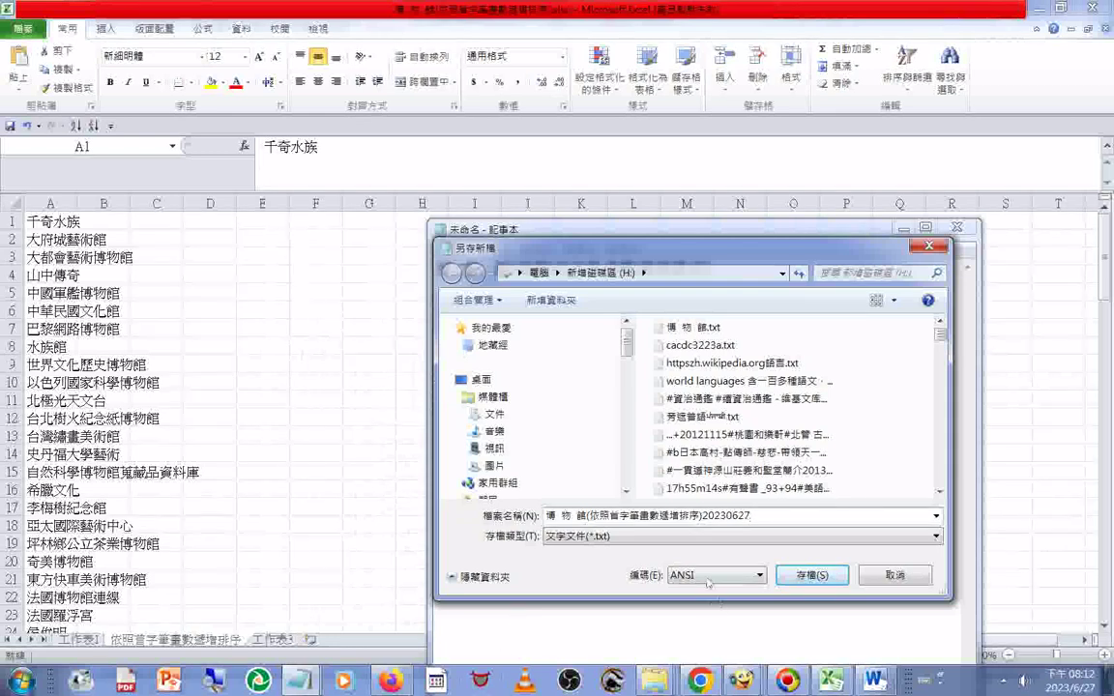
pyautogui.click(708, 575)
pyautogui.click(692, 602)
pyautogui.click(808, 581)
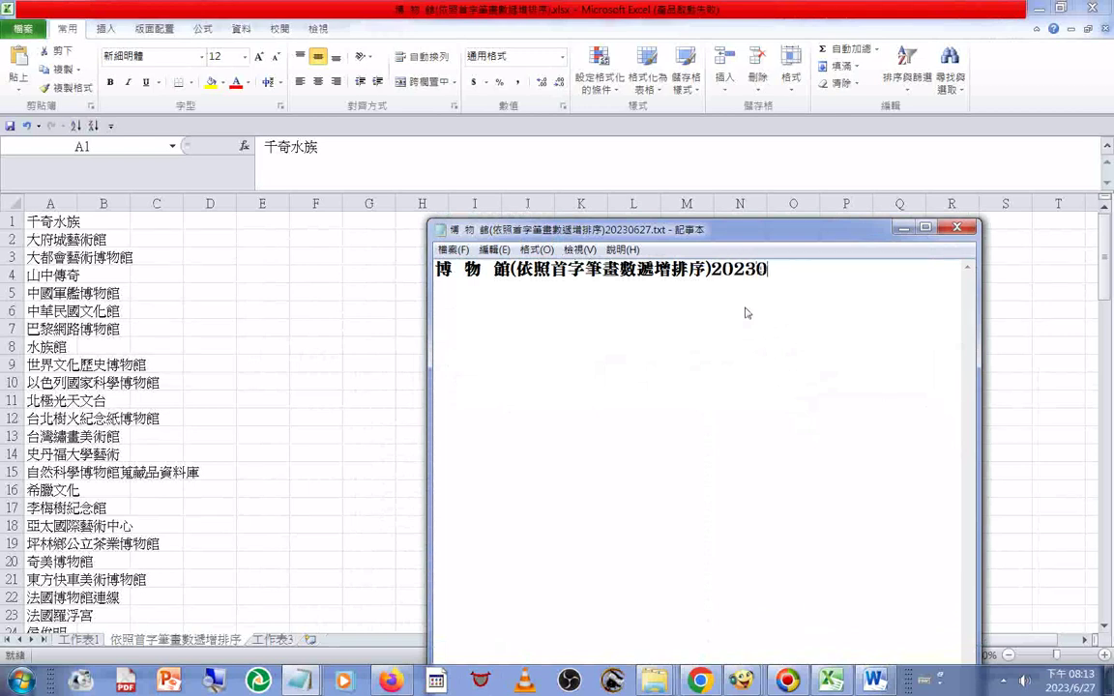
pyautogui.write('27')
# Copy the museum list in column A of the Excel sheet, paste it after the text file's heading in Notepad and save the file
pyautogui.click(45, 204)
pyautogui.rightClick(48, 204)
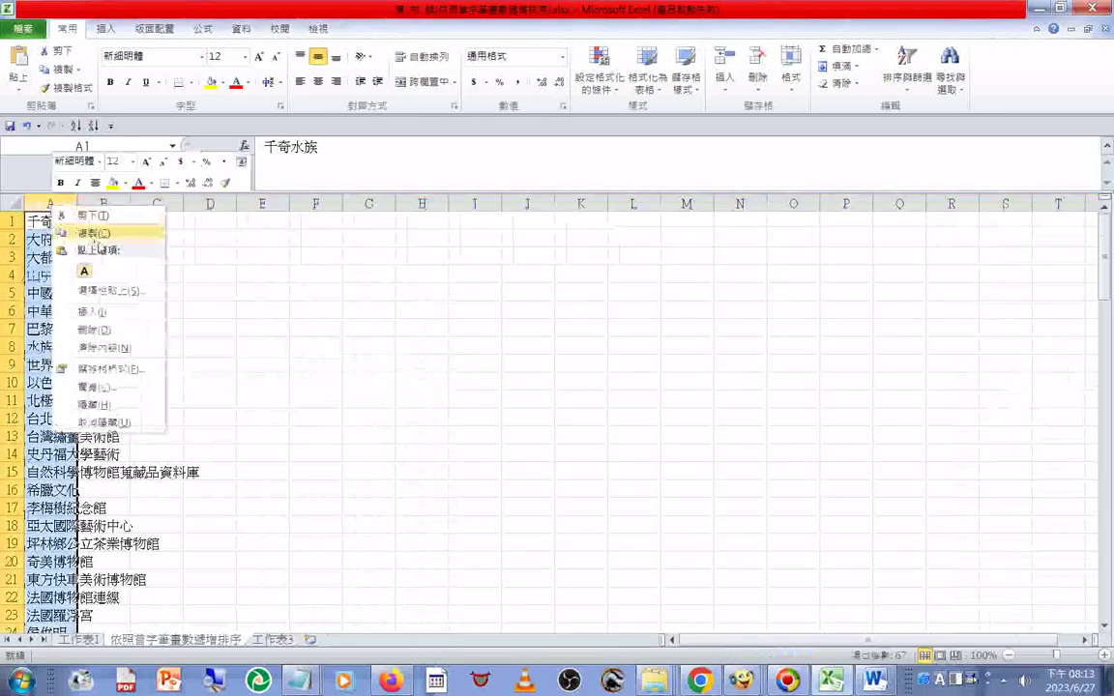
pyautogui.click(95, 234)
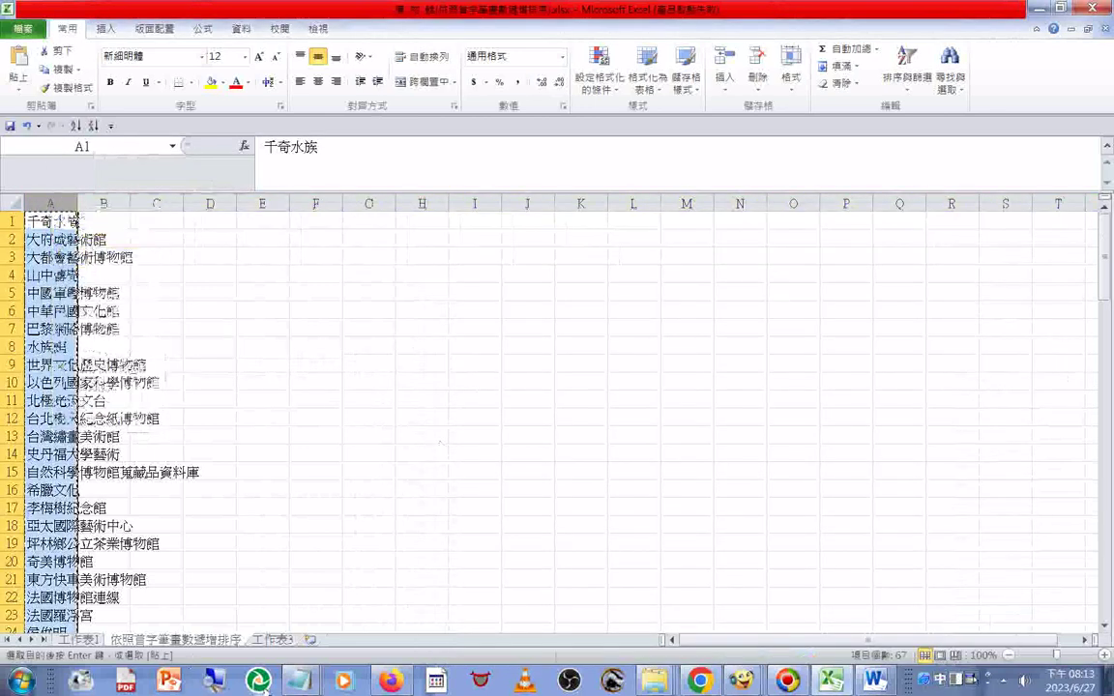
pyautogui.click(287, 683)
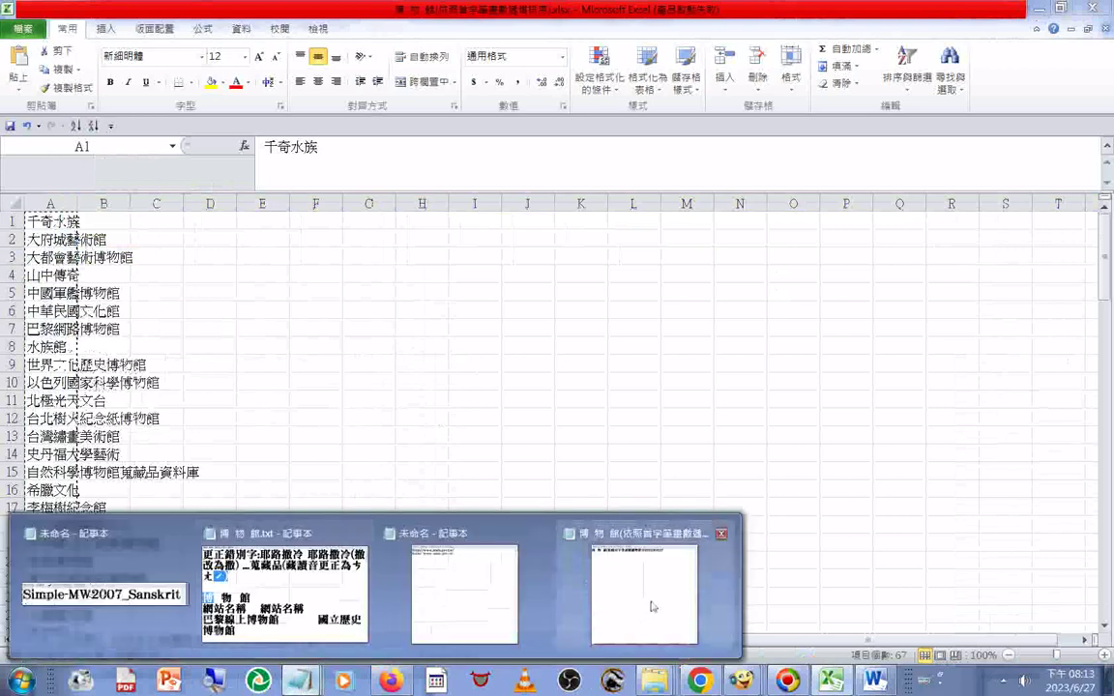
pyautogui.click(653, 606)
pyautogui.rightClick(495, 357)
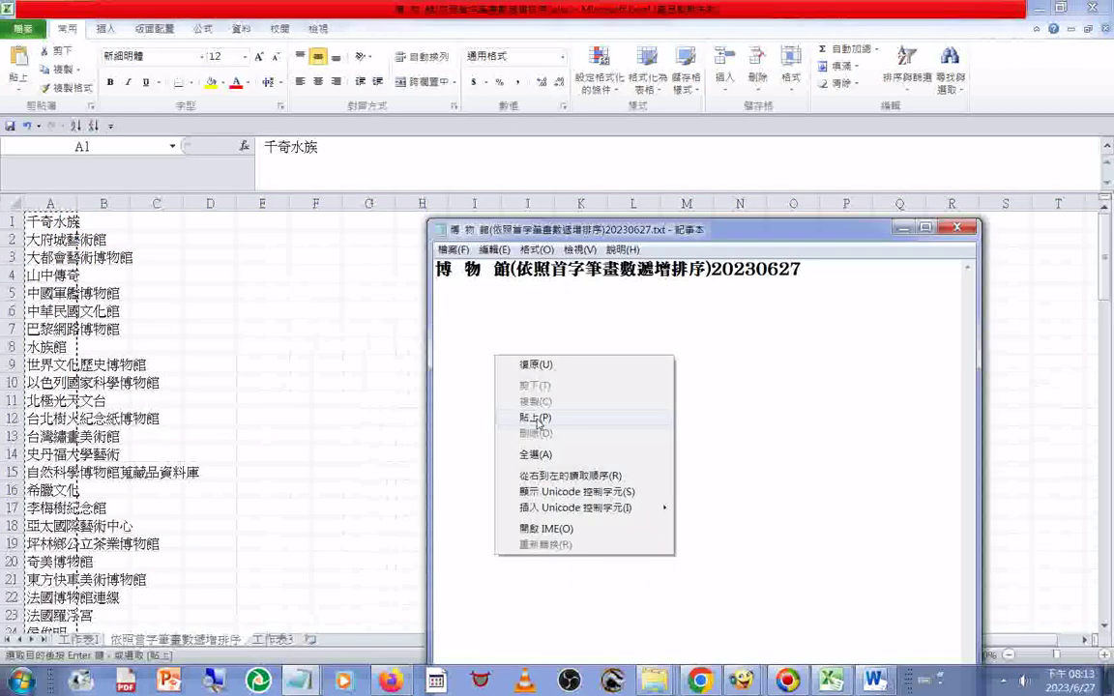
pyautogui.click(535, 418)
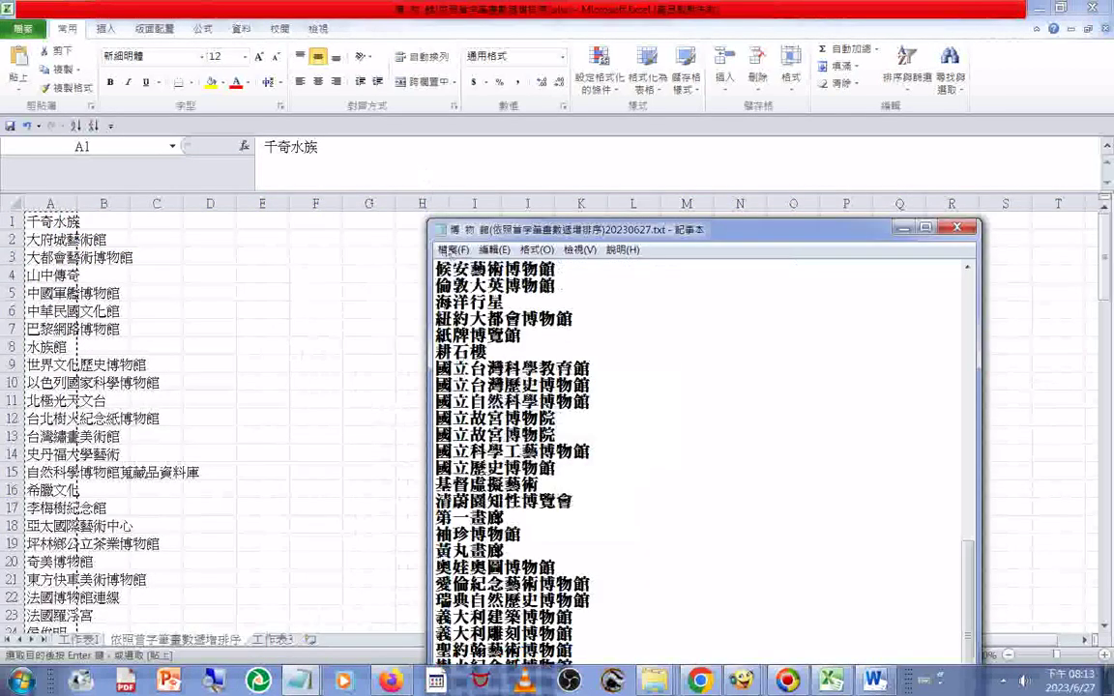
pyautogui.hotkey('alt', 'f')
pyautogui.click(384, 410)
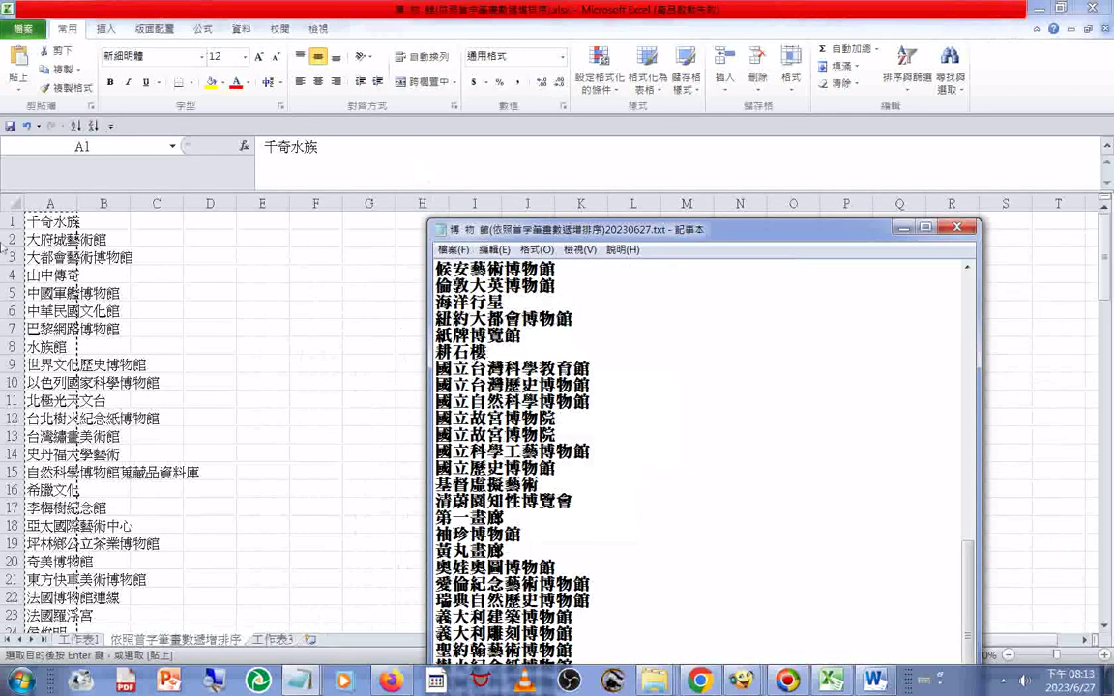
# Switch back to Excel and select column A with the museum list
pyautogui.click(48, 204)
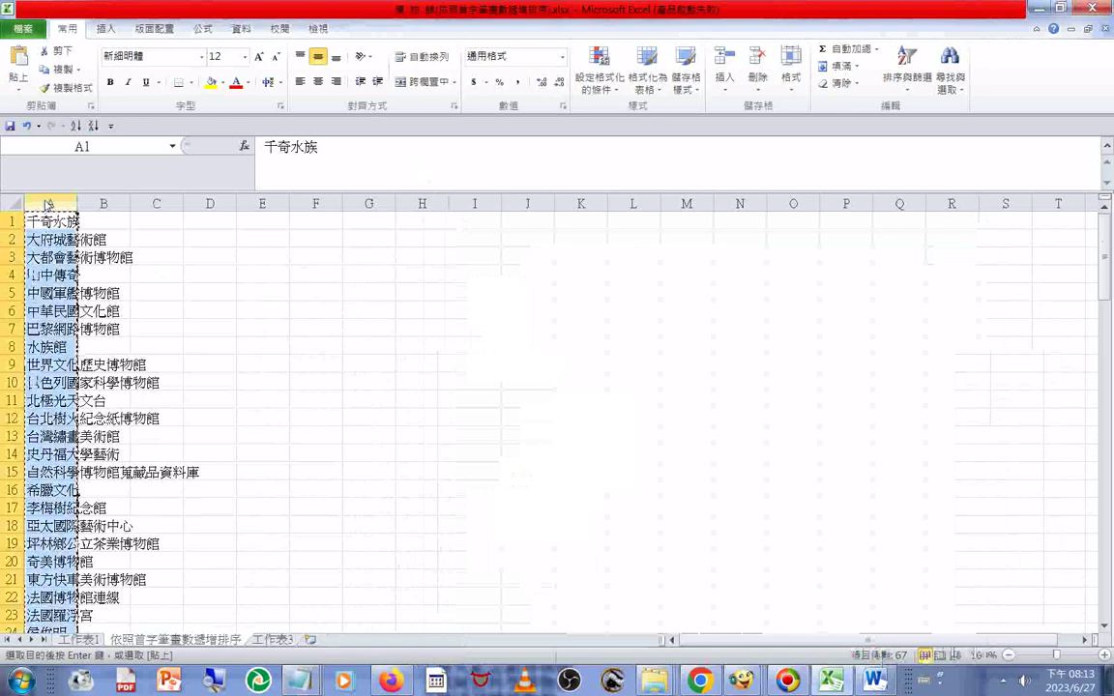